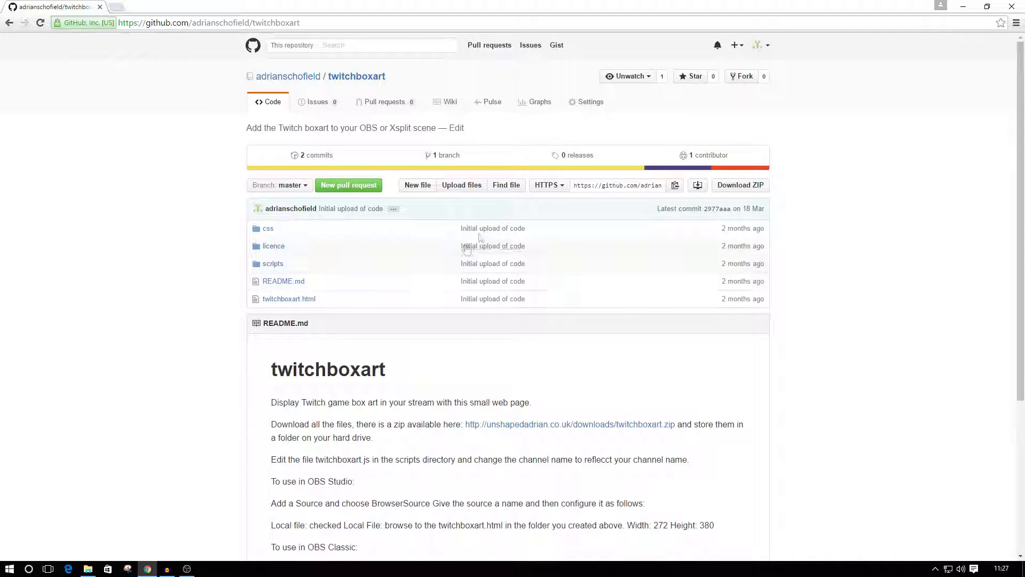
Download the twitchboxart repository as a ZIP, open the archive and copy its twitchboxart-master folder.
{"action": "left_click", "coordinate": [741, 197]}
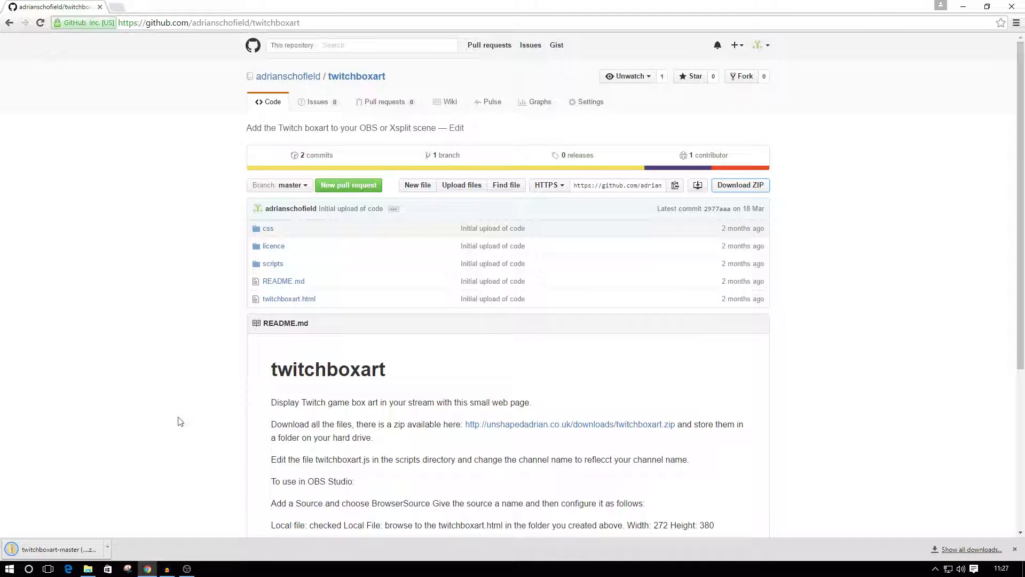
{"action": "left_click", "coordinate": [44, 554]}
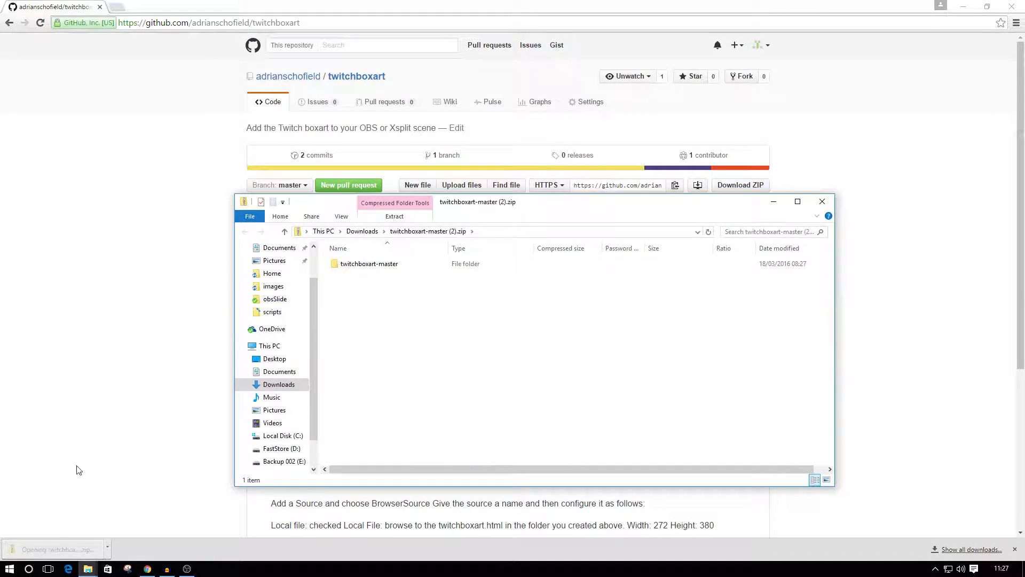
{"action": "left_click", "coordinate": [363, 264]}
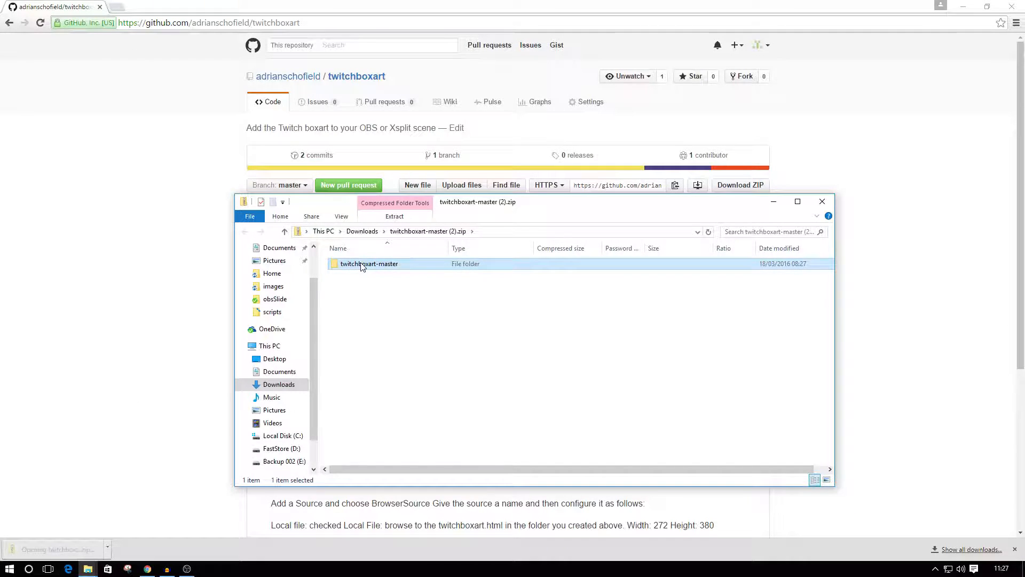
{"action": "right_click", "coordinate": [363, 266]}
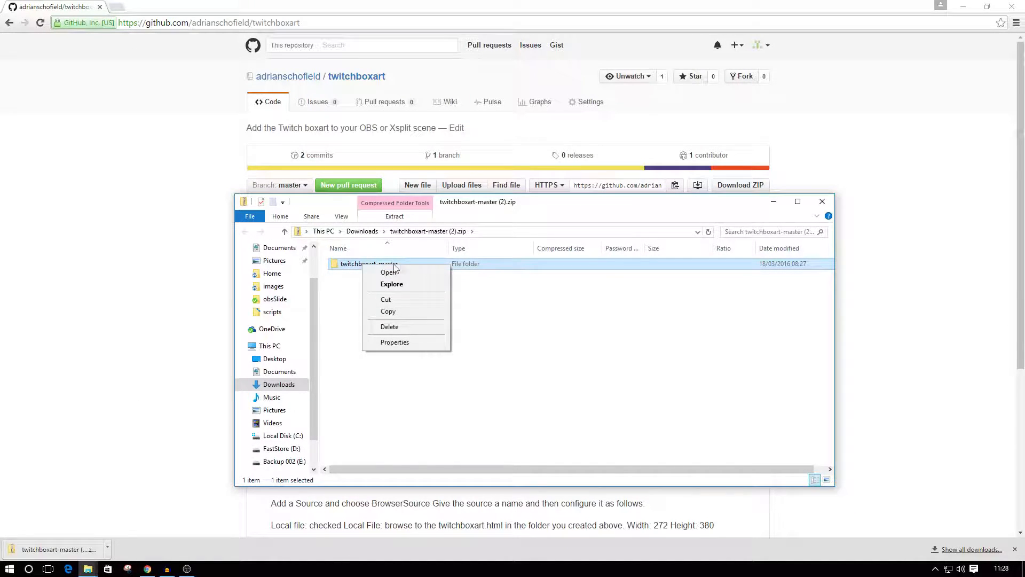
{"action": "left_click", "coordinate": [389, 313]}
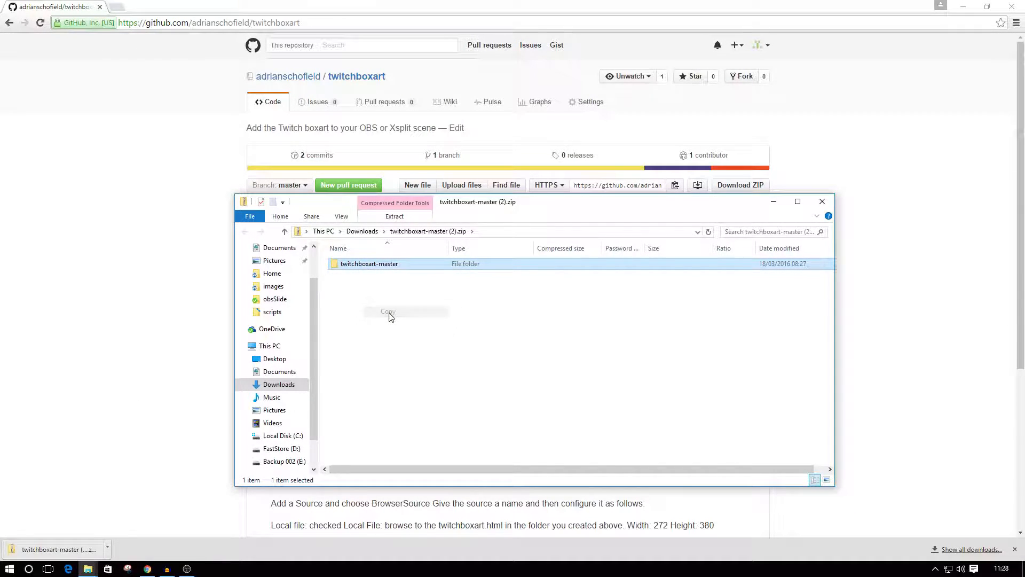
Paste the copied folder into D:\Data\Test, skipping files that already exist there.
{"action": "left_click", "coordinate": [264, 449]}
{"action": "double_click", "coordinate": [348, 264]}
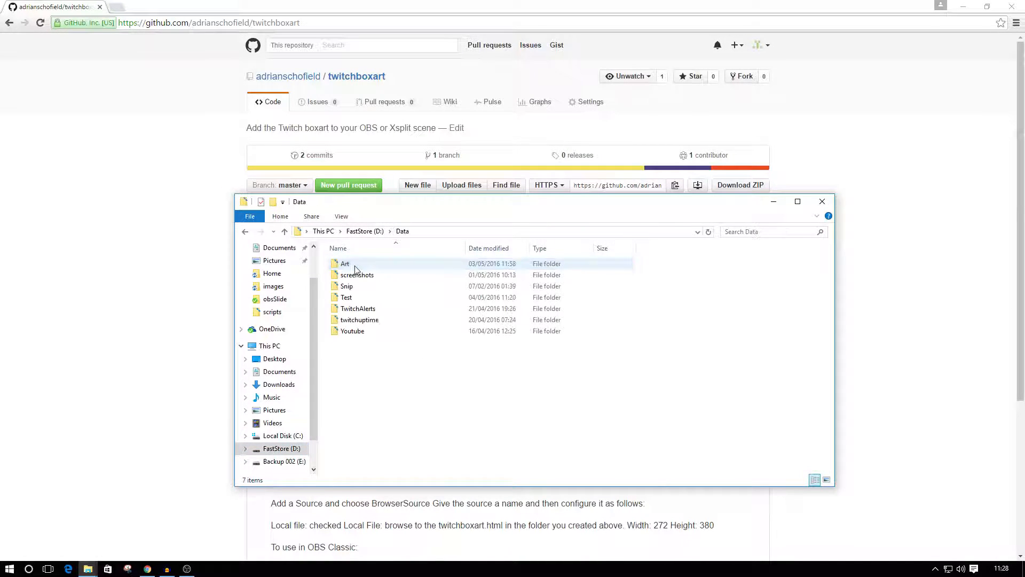
{"action": "double_click", "coordinate": [344, 297]}
{"action": "right_click", "coordinate": [366, 323]}
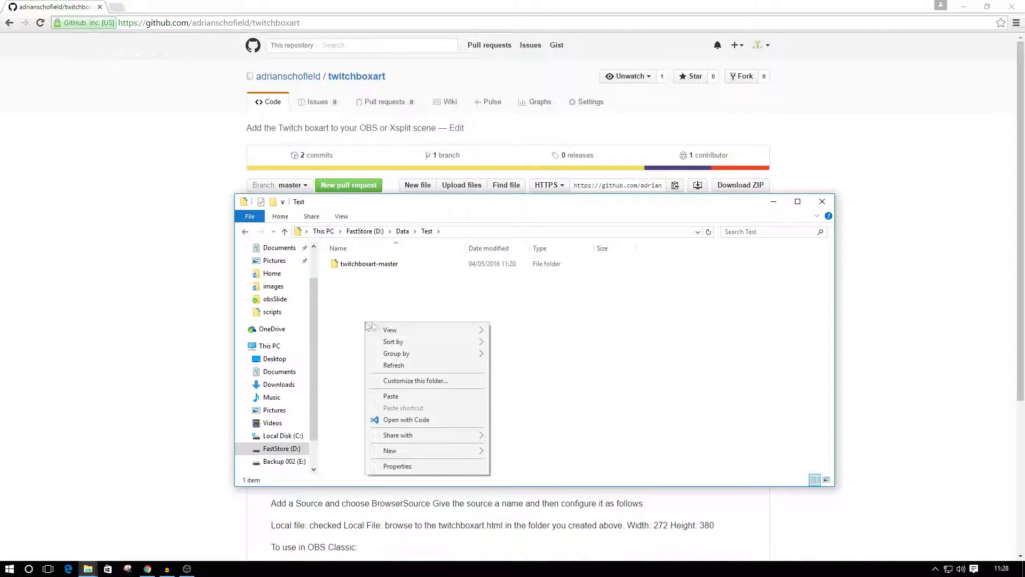
{"action": "left_click", "coordinate": [396, 398]}
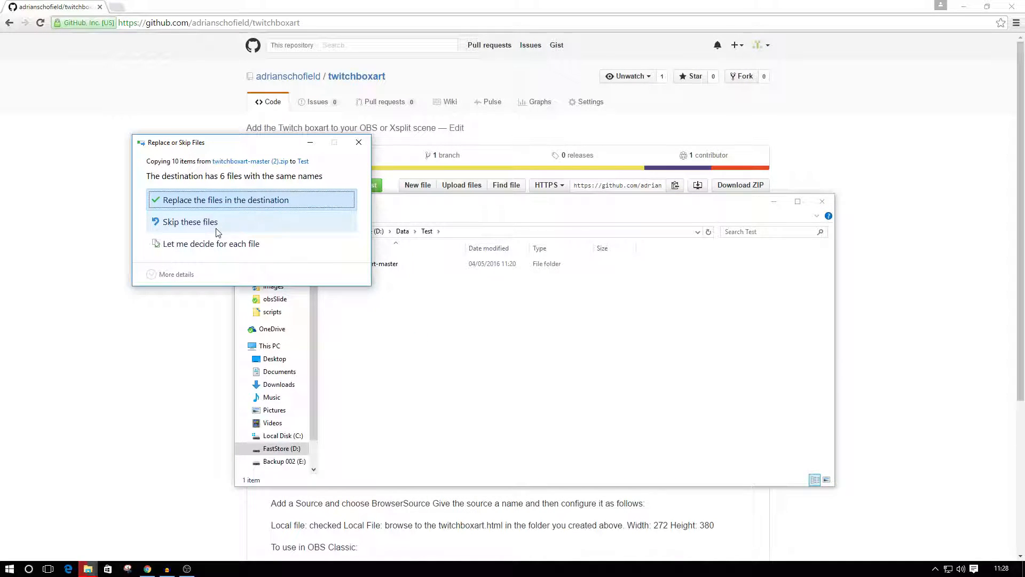
{"action": "left_click", "coordinate": [197, 224]}
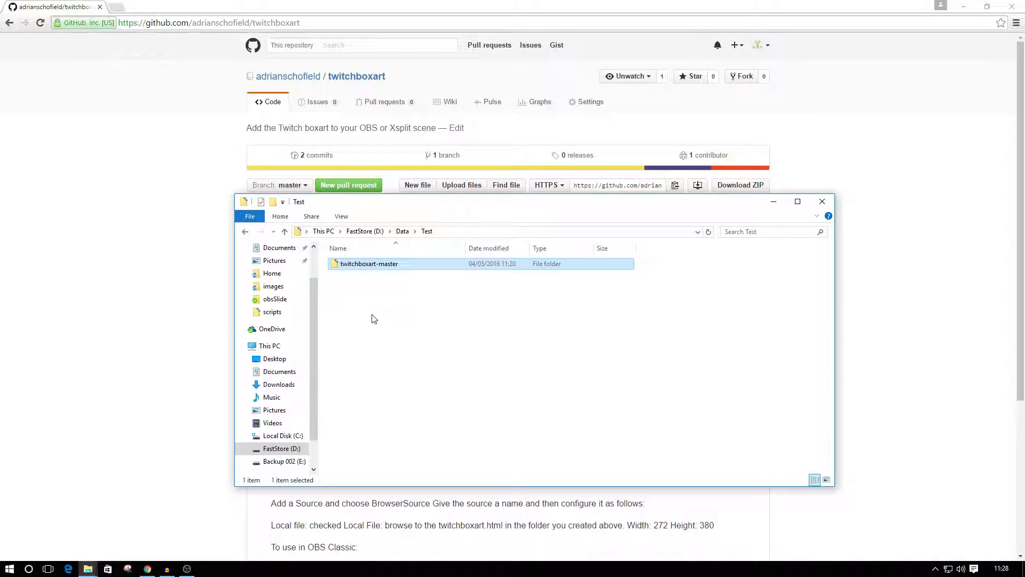
Open twitchboxart.js from the scripts folder of twitchboxart-master in Notepad++ and maximize the editor.
{"action": "double_click", "coordinate": [355, 267]}
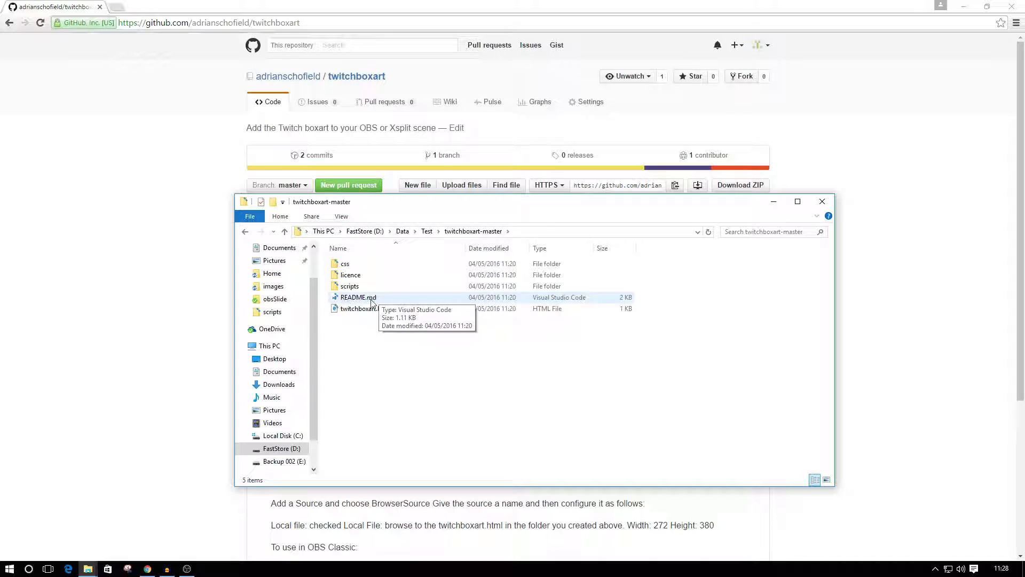
{"action": "left_click", "coordinate": [356, 265]}
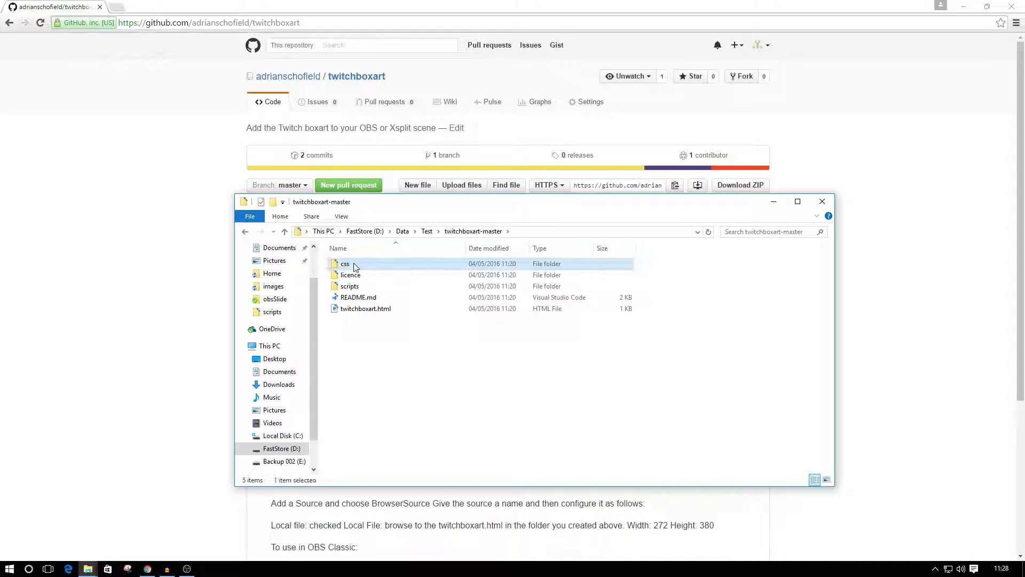
{"action": "left_click", "coordinate": [350, 274]}
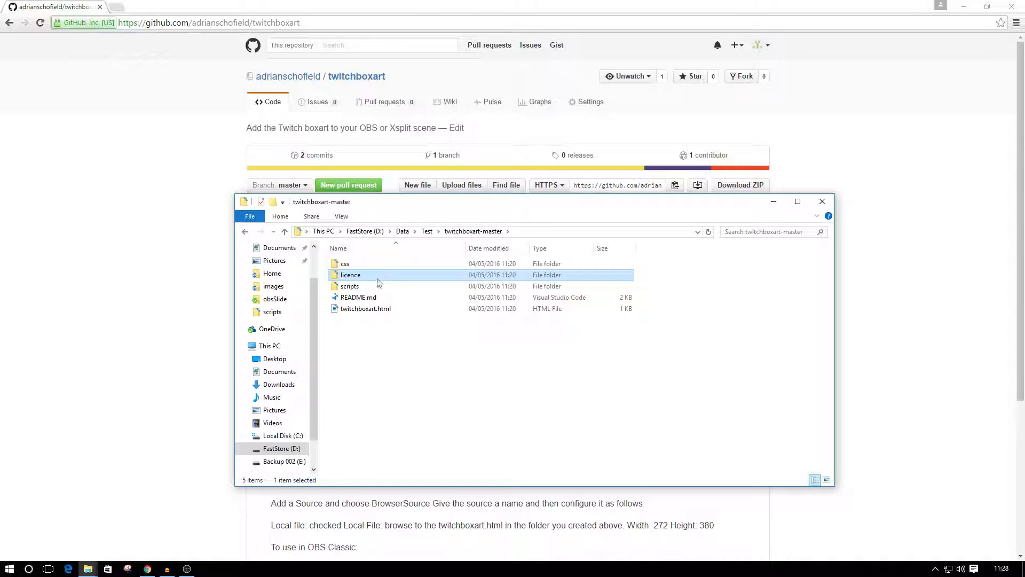
{"action": "left_click", "coordinate": [349, 287]}
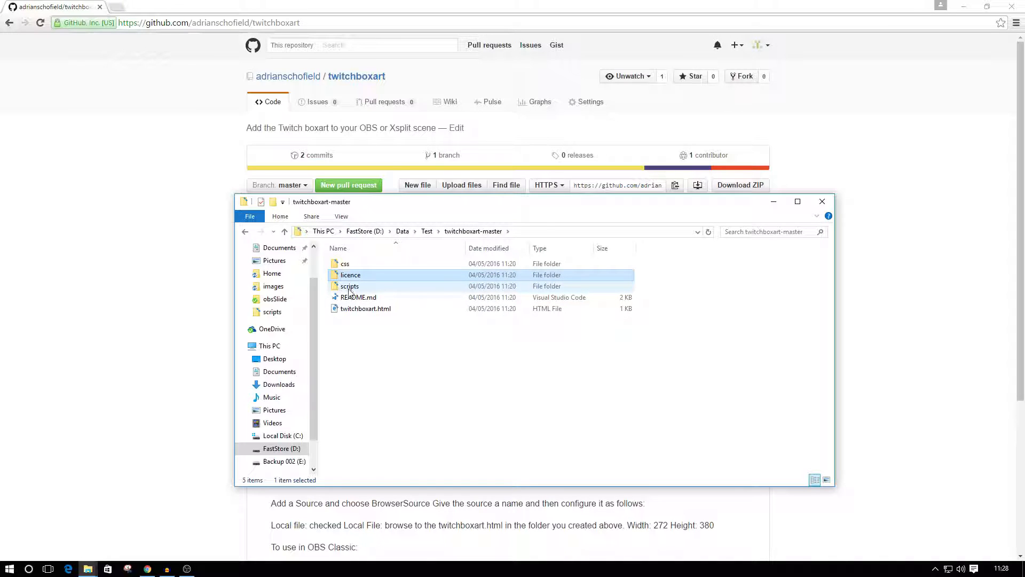
{"action": "double_click", "coordinate": [350, 287]}
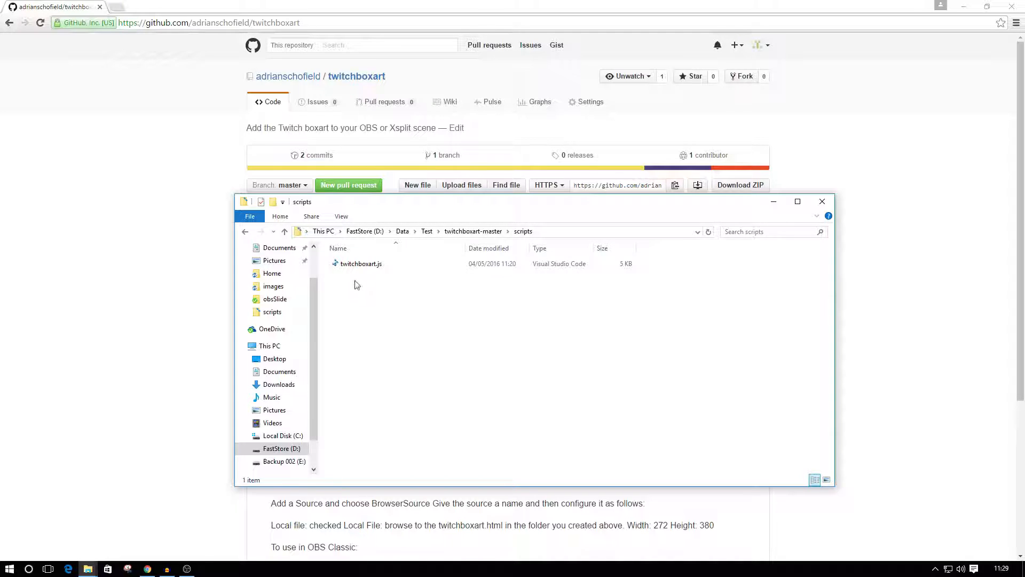
{"action": "right_click", "coordinate": [350, 265]}
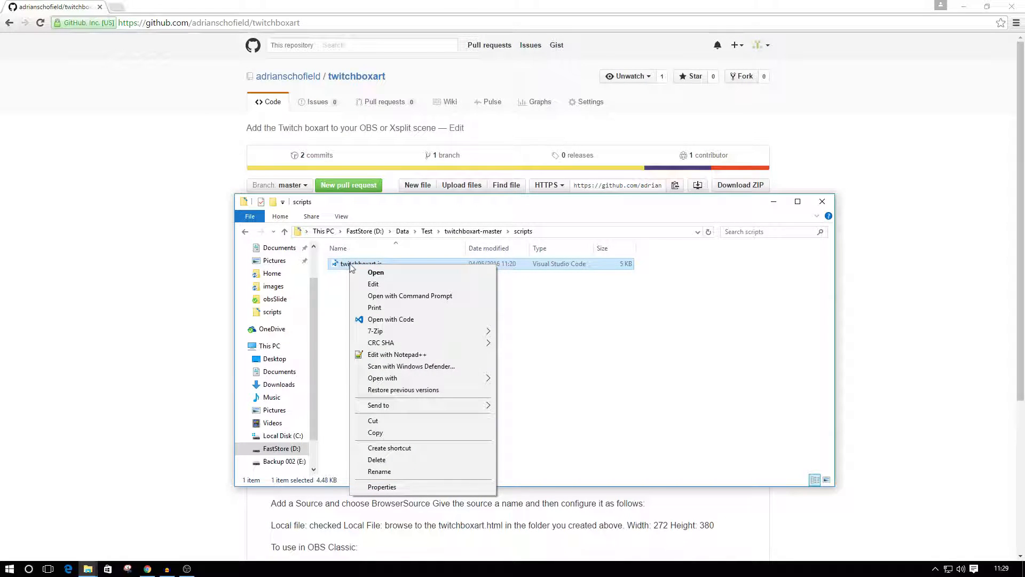
{"action": "left_click", "coordinate": [398, 355]}
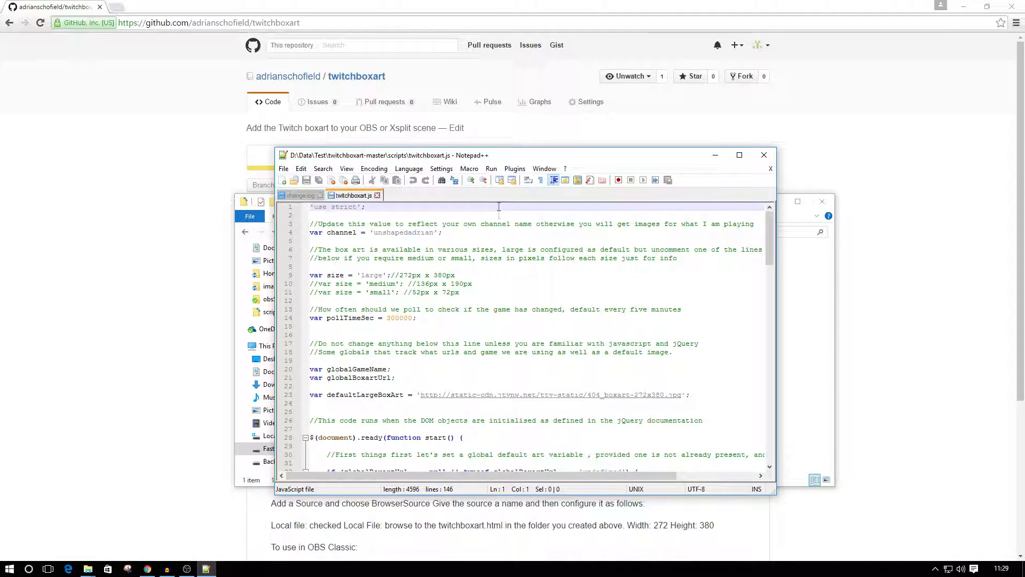
{"action": "double_click", "coordinate": [507, 156]}
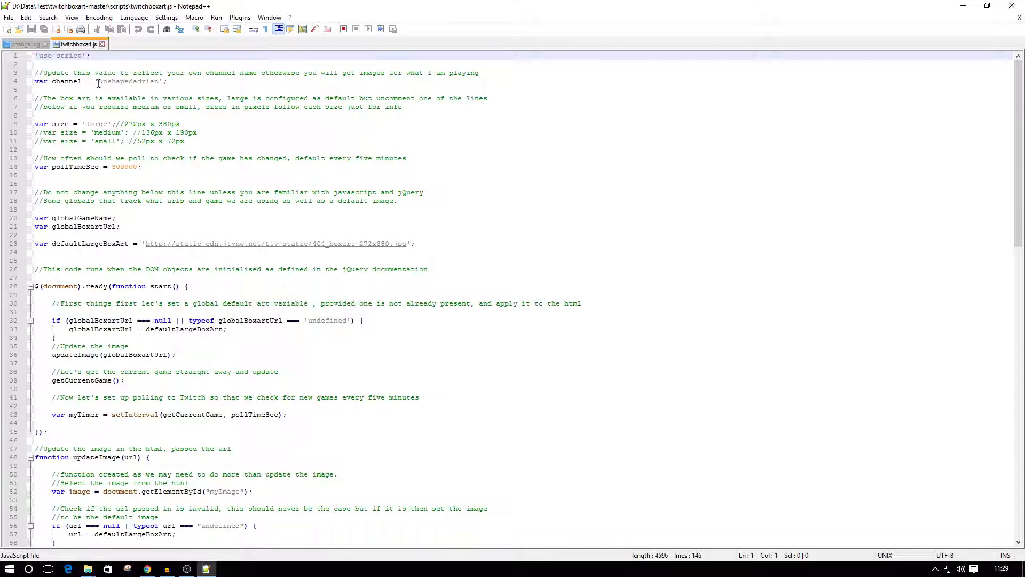
Replace the channel value on line 4 with a different channel name and save the script.
{"action": "left_click_drag", "start_coordinate": [98, 81], "coordinate": [159, 82]}
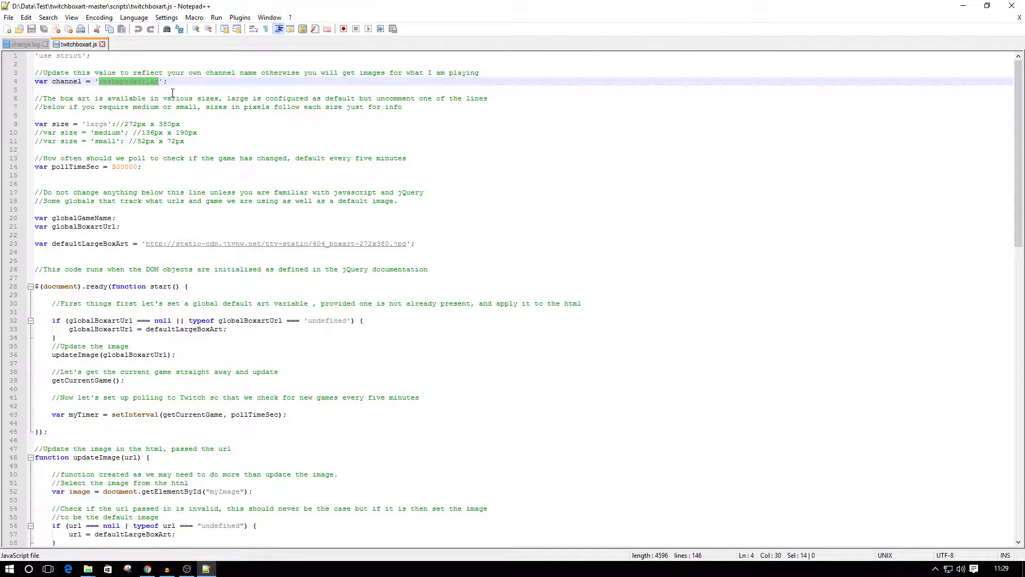
{"action": "left_click", "coordinate": [9, 17]}
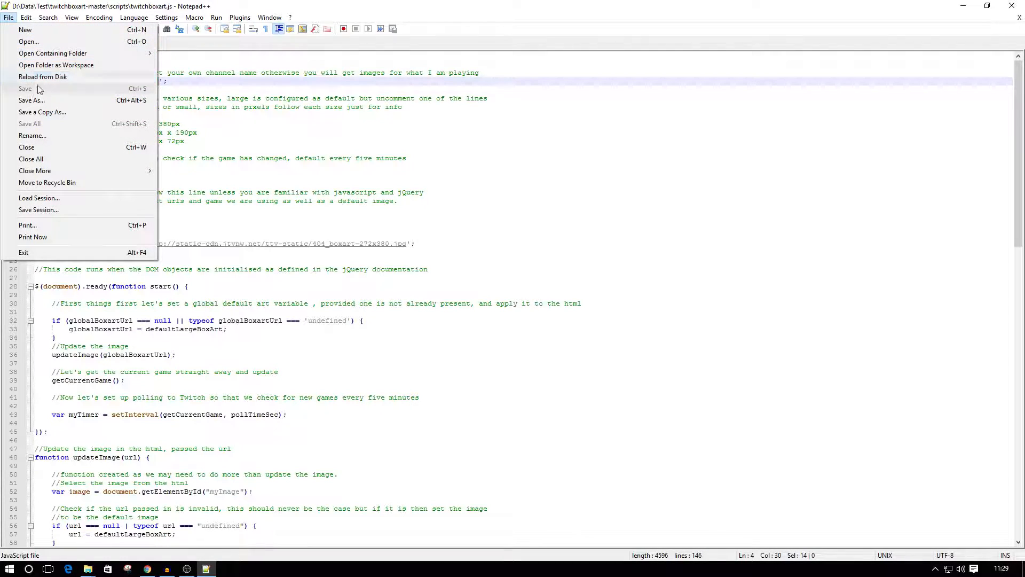
{"action": "left_click", "coordinate": [441, 150]}
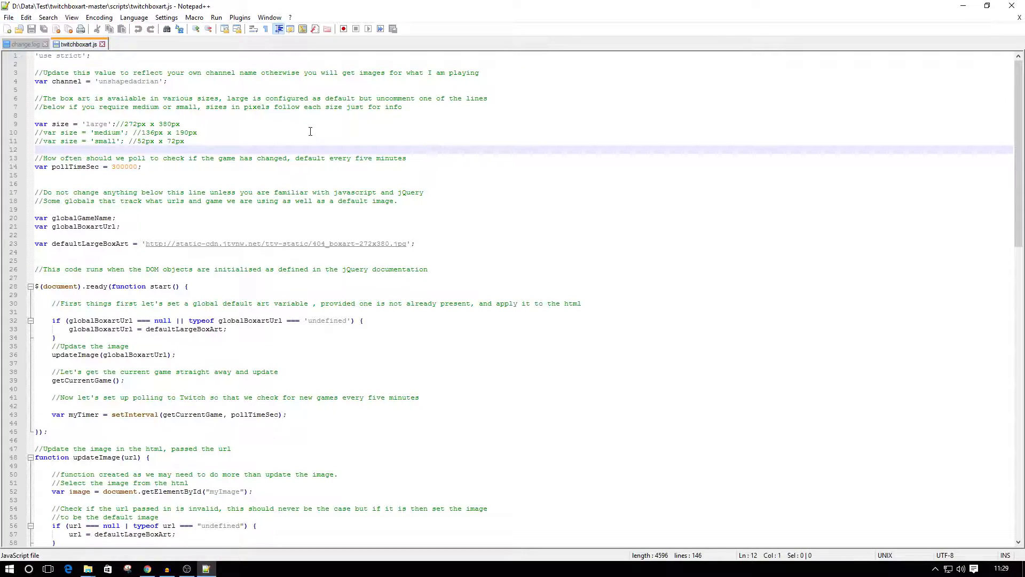
{"action": "left_click", "coordinate": [163, 81]}
{"action": "key", "text": "BackSpace"}
{"action": "key", "text": "BackSpace"}
{"action": "key", "text": "BackSpace"}
{"action": "key", "text": "BackSpace"}
{"action": "key", "text": "BackSpace"}
{"action": "key", "text": "BackSpace"}
{"action": "key", "text": "BackSpace"}
{"action": "key", "text": "BackSpace"}
{"action": "key", "text": "BackSpace"}
{"action": "key", "text": "BackSpace"}
{"action": "key", "text": "BackSpace"}
{"action": "key", "text": "BackSpace"}
{"action": "key", "text": "BackSpace"}
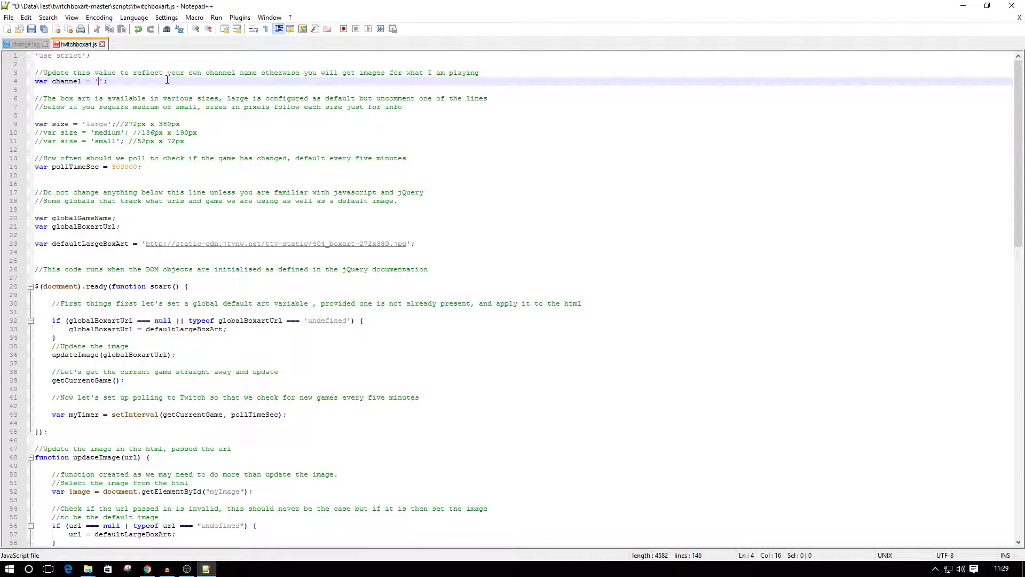
{"action": "type", "text": "Imagine"}
{"action": "left_click", "coordinate": [10, 17]}
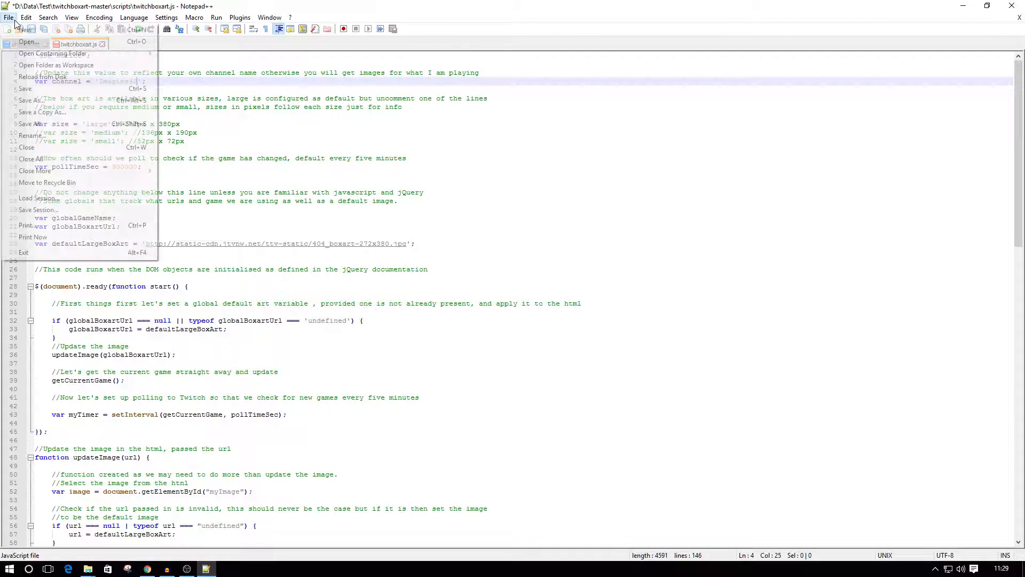
{"action": "left_click", "coordinate": [26, 88]}
Set the channel variable back to the original Twitch channel name and save the script.
{"action": "key", "text": "BackSpace"}
{"action": "key", "text": "BackSpace"}
{"action": "key", "text": "BackSpace"}
{"action": "key", "text": "BackSpace"}
{"action": "key", "text": "BackSpace"}
{"action": "key", "text": "BackSpace"}
{"action": "key", "text": "BackSpace"}
{"action": "key", "text": "BackSpace"}
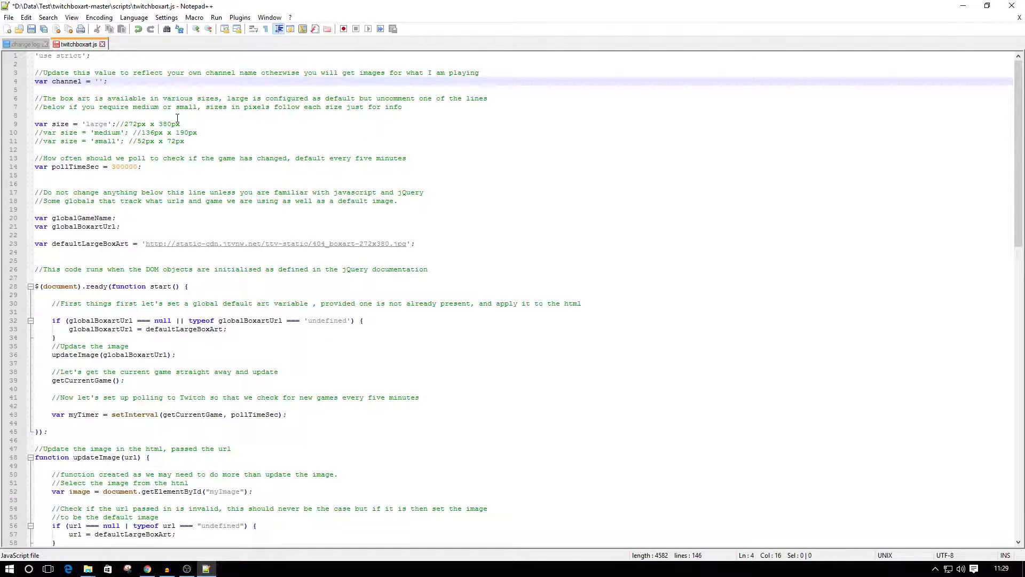
{"action": "type", "text": "unshapedadrian"}
{"action": "left_click", "coordinate": [9, 17]}
{"action": "left_click", "coordinate": [25, 88]}
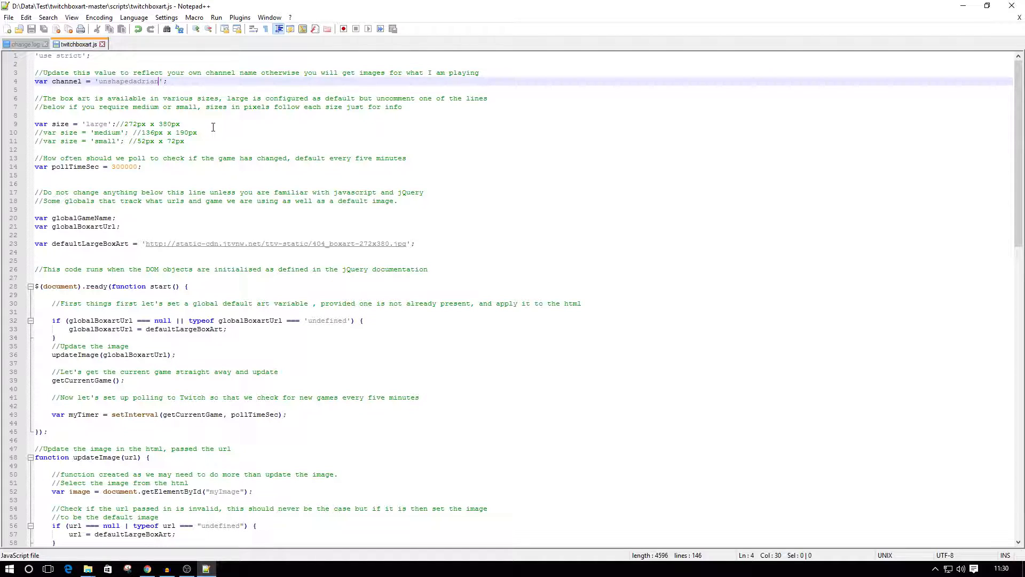
Review the large, medium and small box art size options on lines 9 to 11, and close the editor.
{"action": "left_click_drag", "start_coordinate": [36, 122], "coordinate": [241, 144]}
{"action": "left_click", "coordinate": [243, 145]}
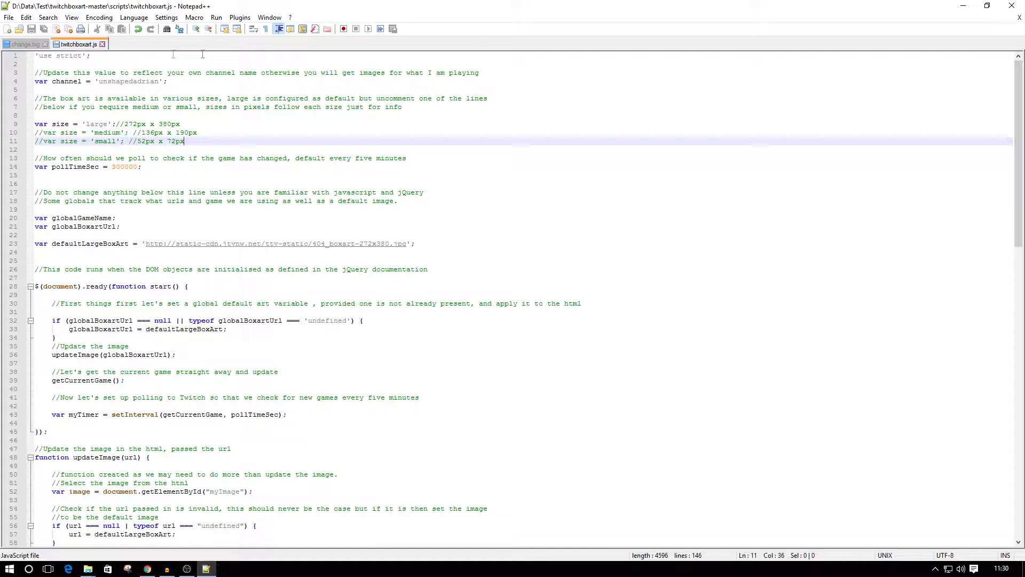
{"action": "left_click", "coordinate": [1012, 6]}
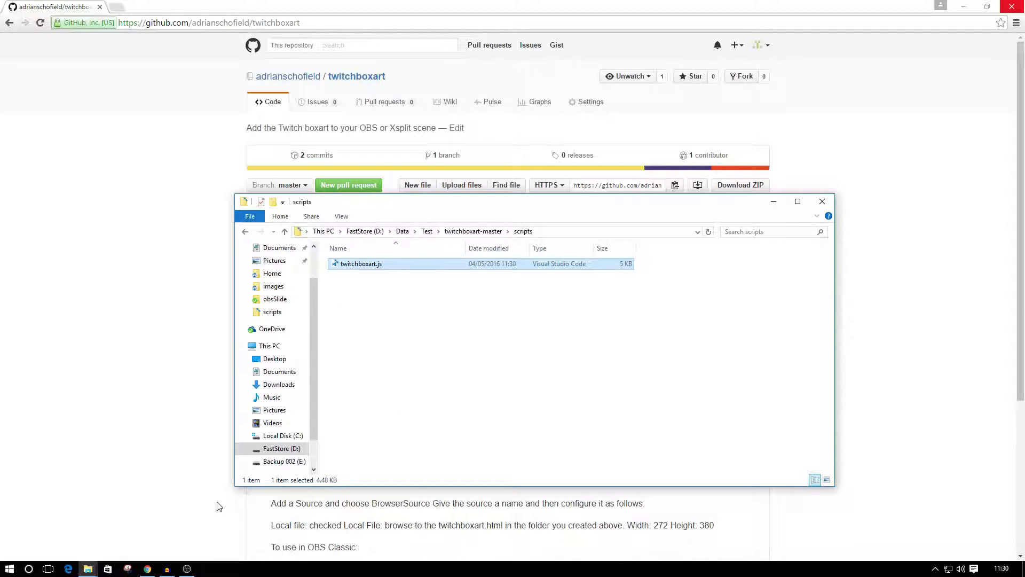
Switch to OBS and add a new BrowserSource named "Box Art" to Empty Scene.
{"action": "left_click", "coordinate": [187, 569]}
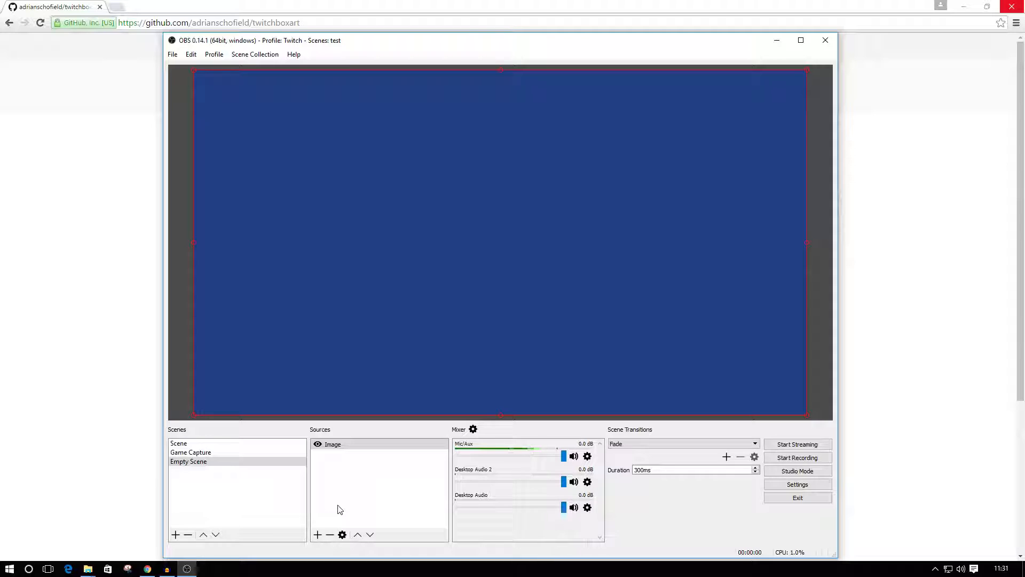
{"action": "left_click", "coordinate": [317, 535]}
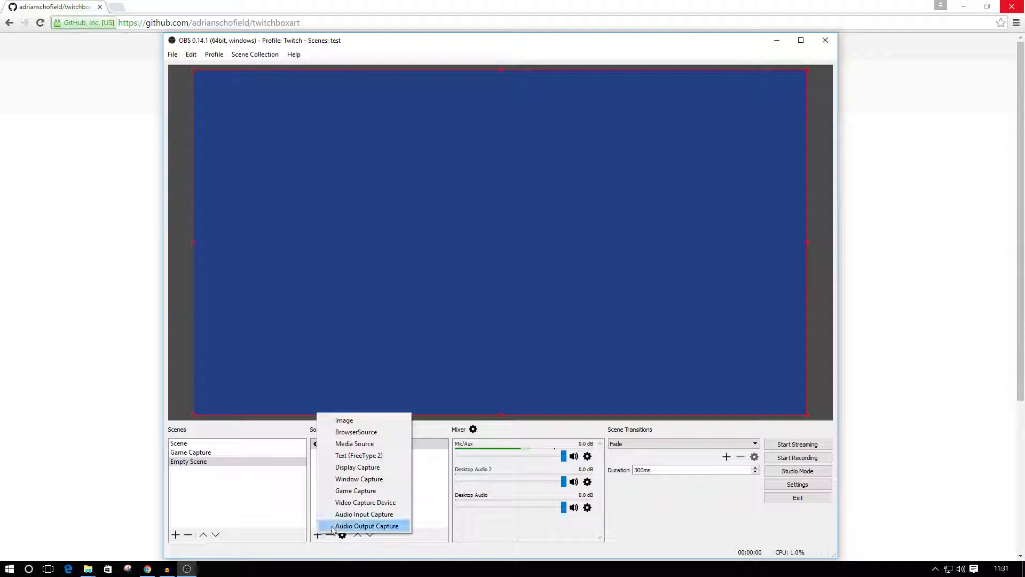
{"action": "left_click", "coordinate": [377, 432]}
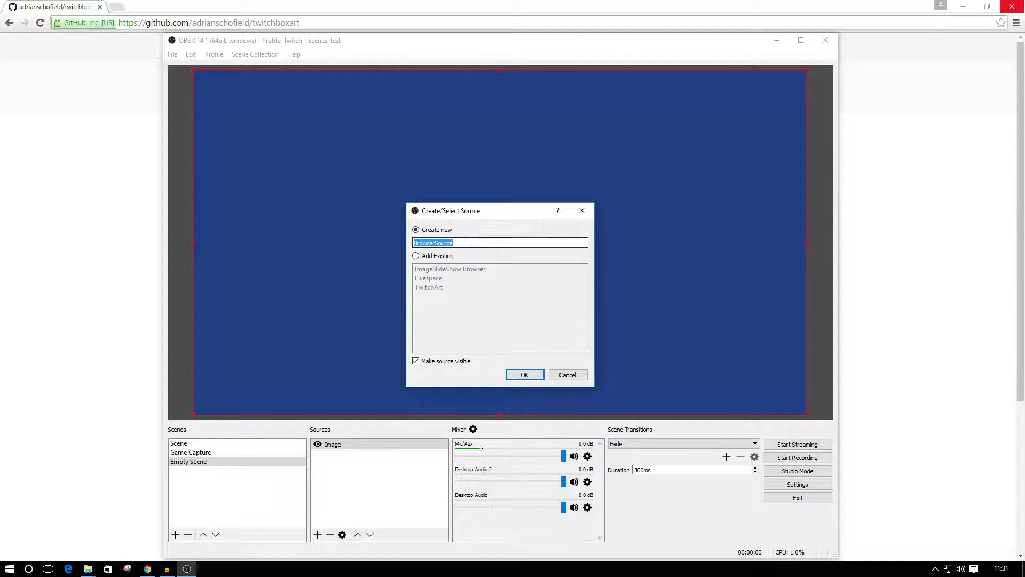
{"action": "type", "text": "Box Art"}
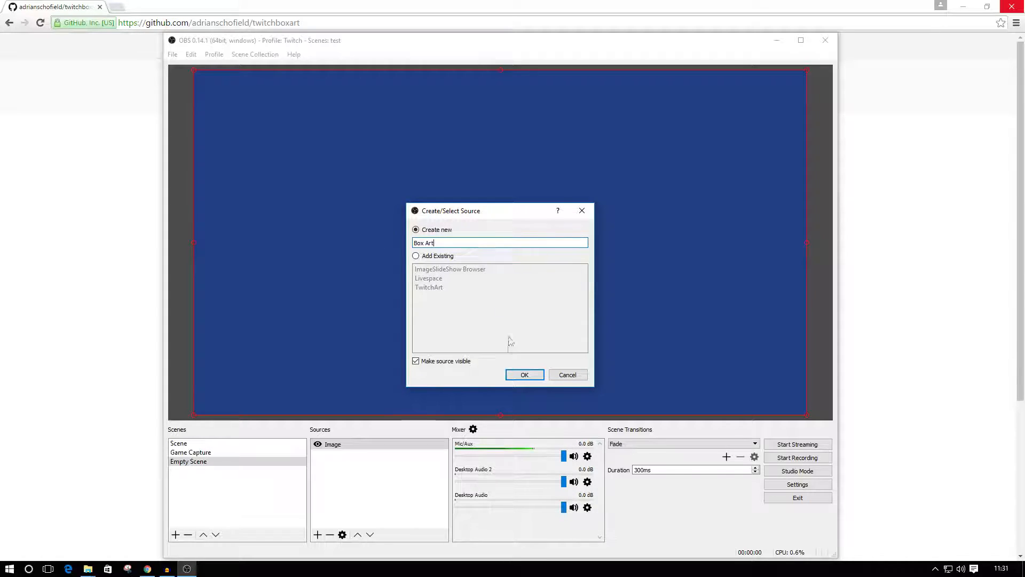
{"action": "left_click", "coordinate": [524, 374]}
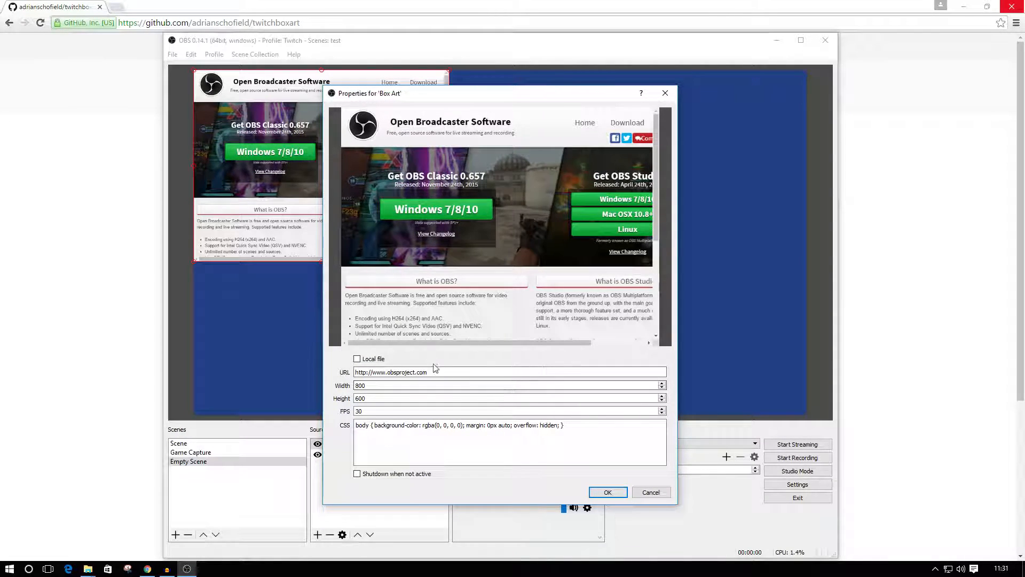
Set the Box Art source to use the local file twitchboxart.html from D:\Data\Test\twitchboxart-master.
{"action": "left_click", "coordinate": [357, 359]}
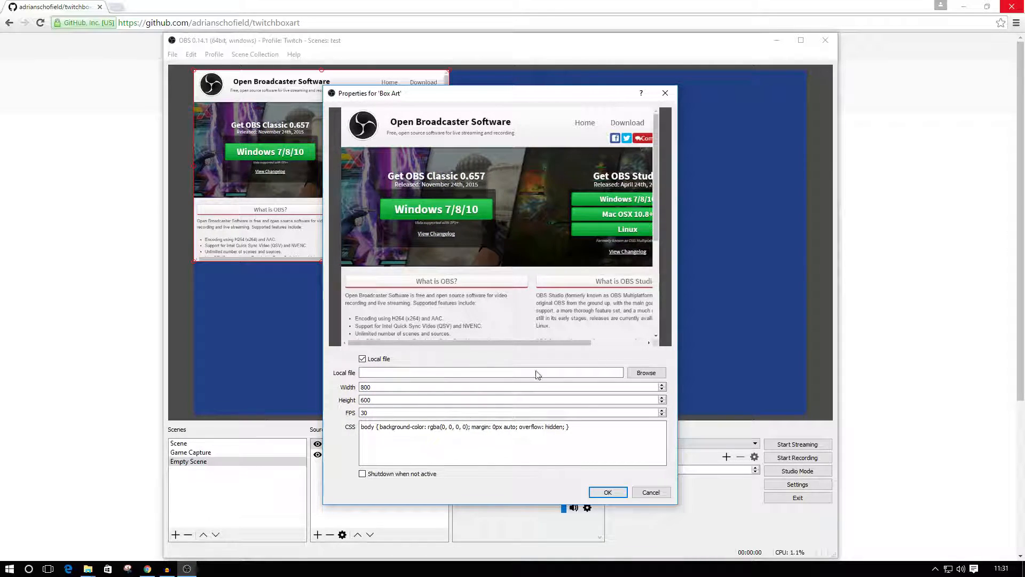
{"action": "left_click", "coordinate": [646, 373]}
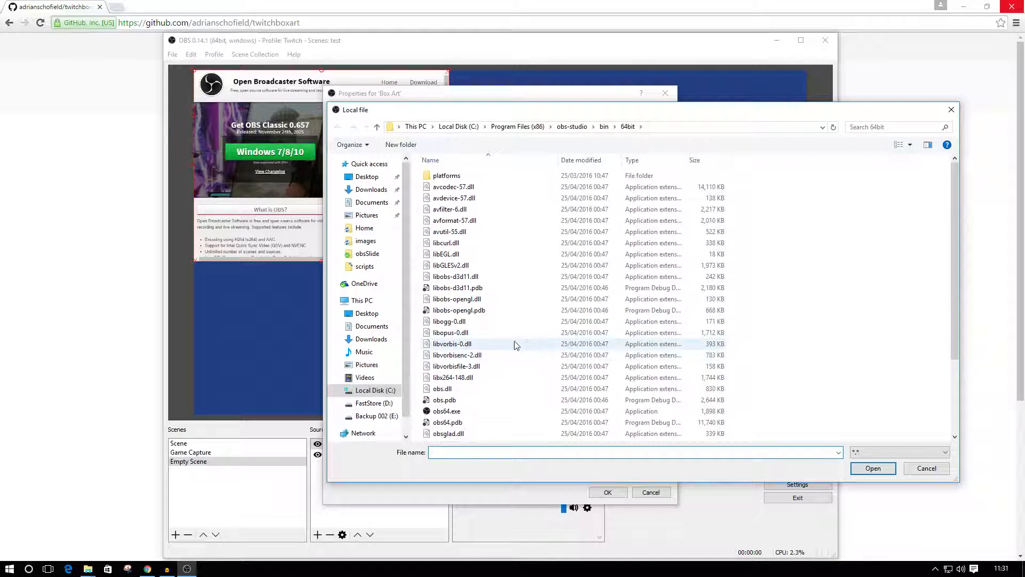
{"action": "left_click", "coordinate": [376, 403]}
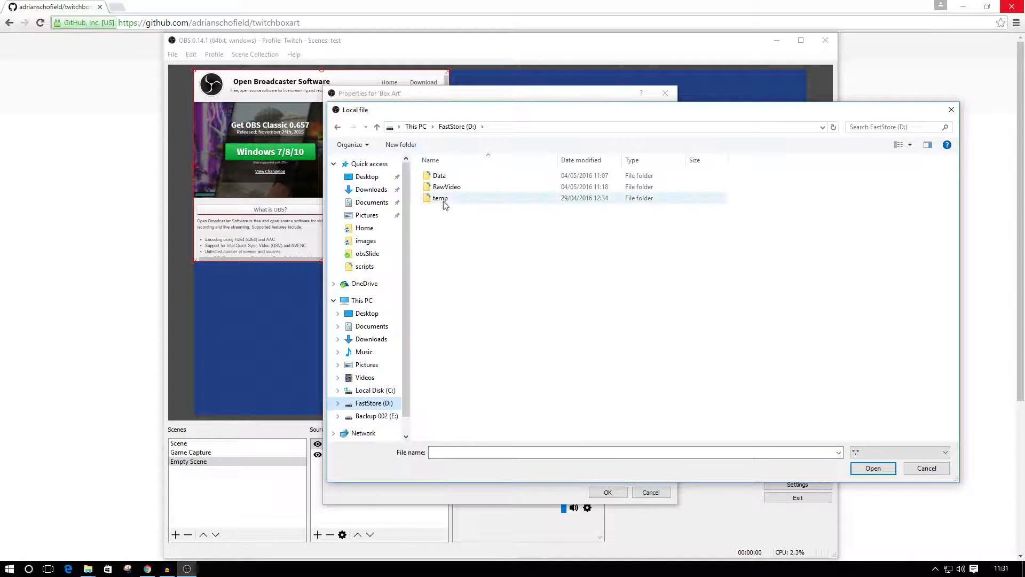
{"action": "double_click", "coordinate": [444, 176]}
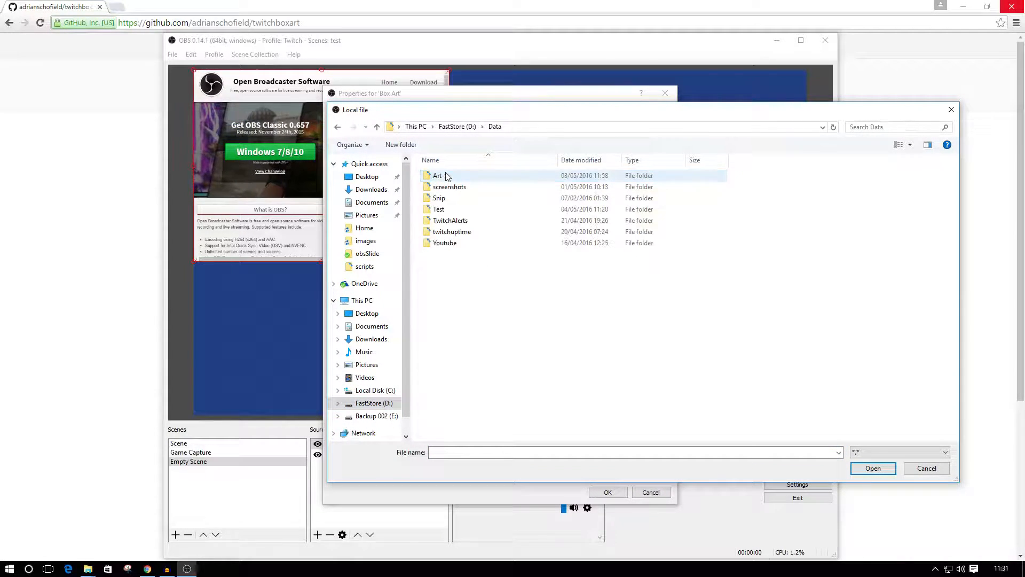
{"action": "double_click", "coordinate": [451, 209]}
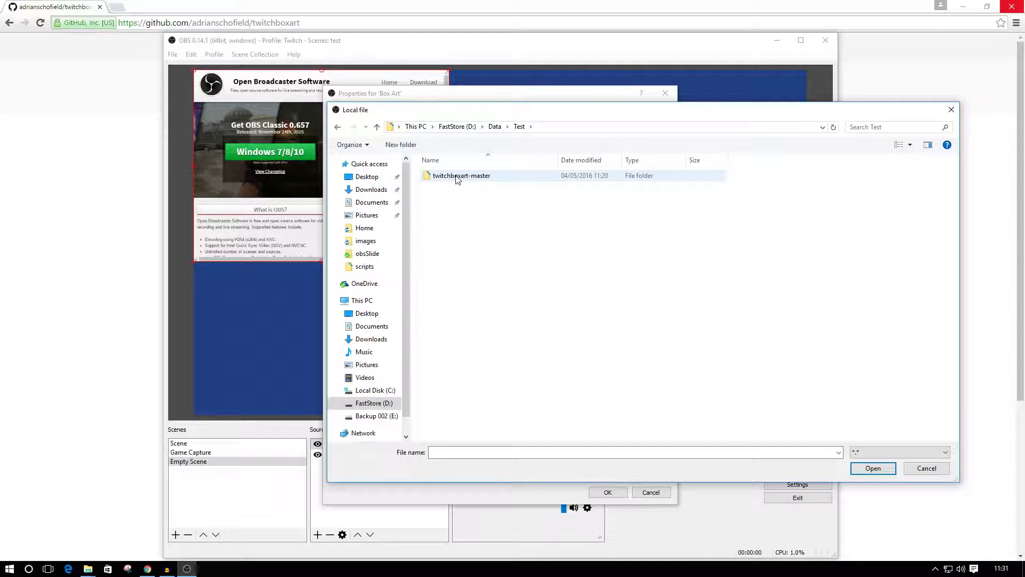
{"action": "double_click", "coordinate": [451, 176]}
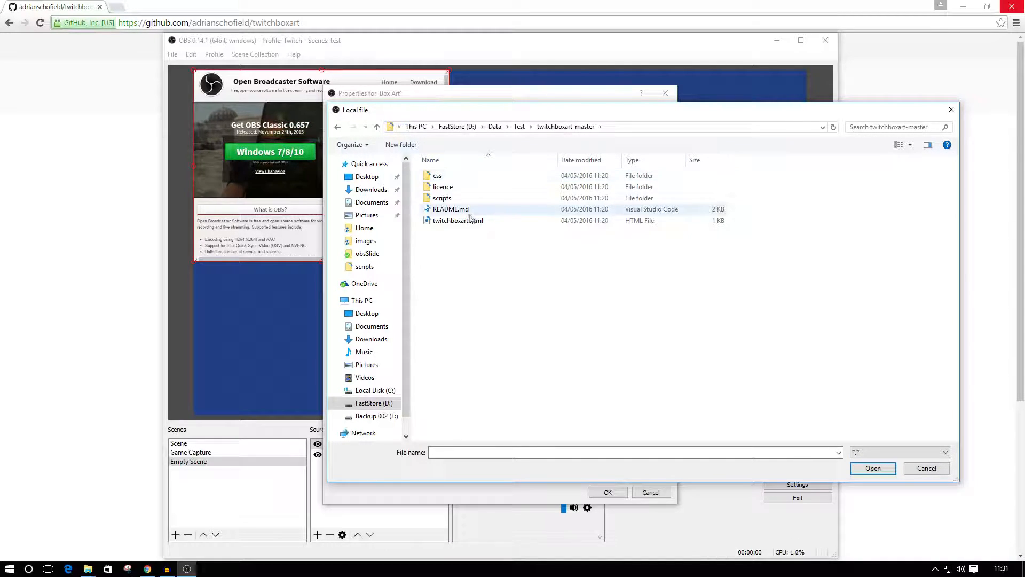
{"action": "left_click", "coordinate": [451, 220]}
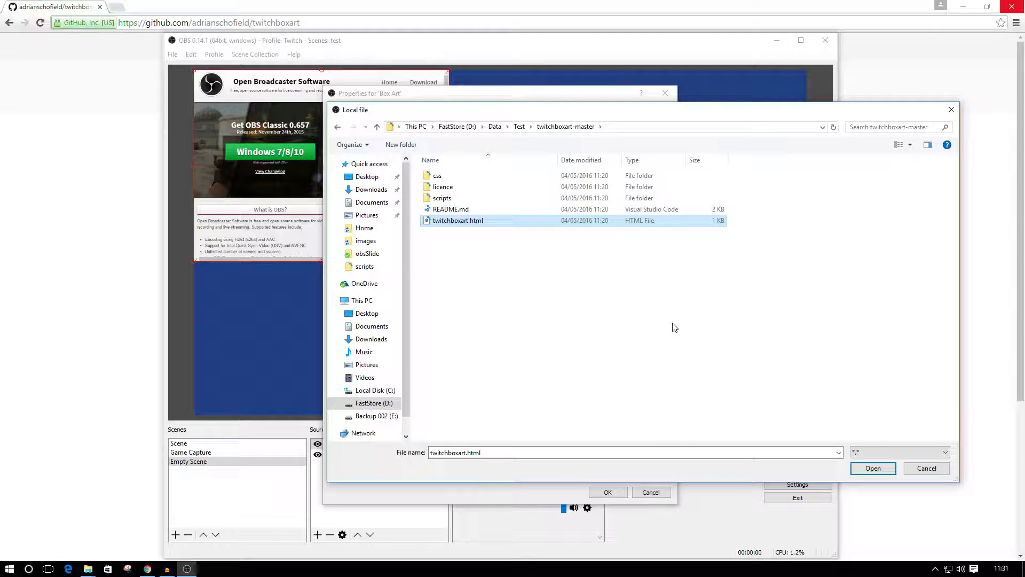
{"action": "left_click", "coordinate": [873, 468]}
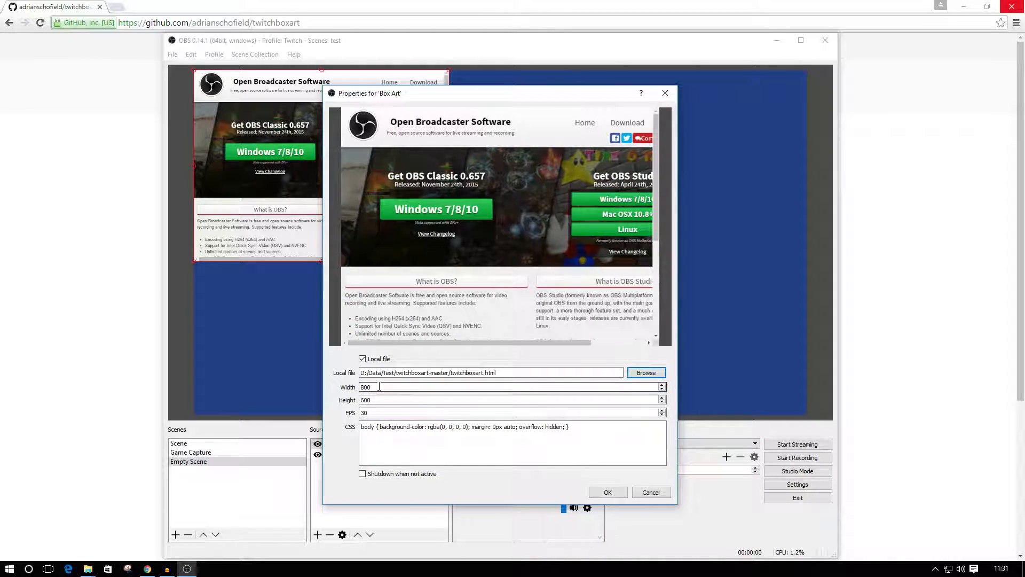
Set the source's width to 272 and height to 380, enable shutdown when not active, and accept the properties.
{"action": "left_click_drag", "start_coordinate": [379, 389], "coordinate": [359, 390]}
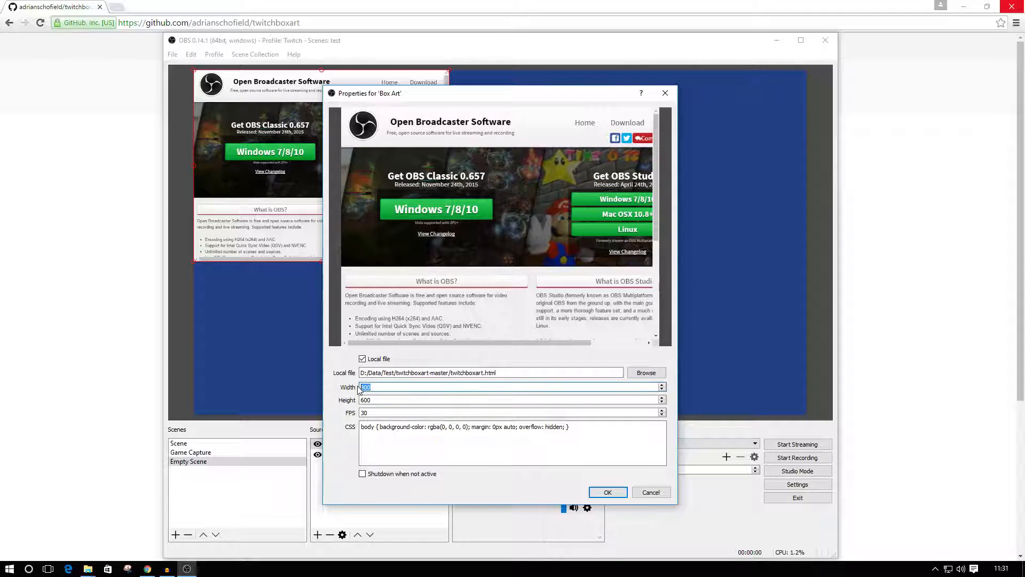
{"action": "type", "text": "27"}
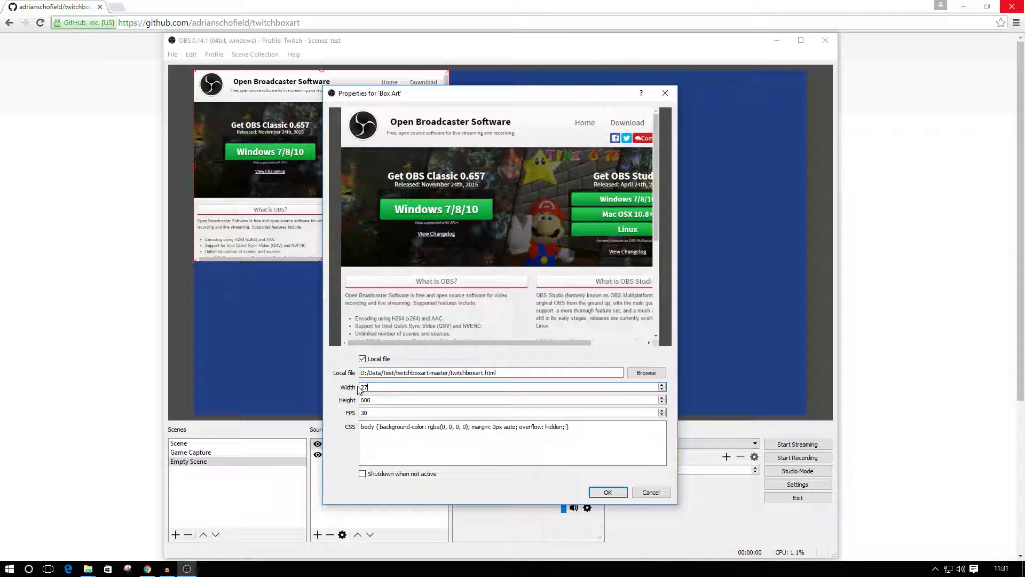
{"action": "type", "text": "2"}
{"action": "left_click", "coordinate": [373, 400]}
{"action": "left_click_drag", "start_coordinate": [374, 399], "coordinate": [355, 406]}
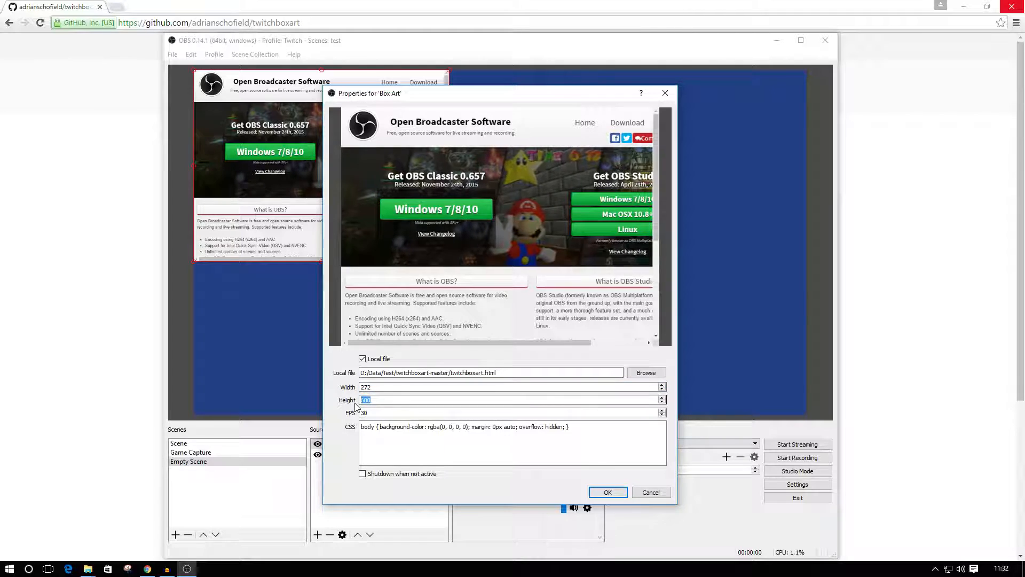
{"action": "type", "text": "380"}
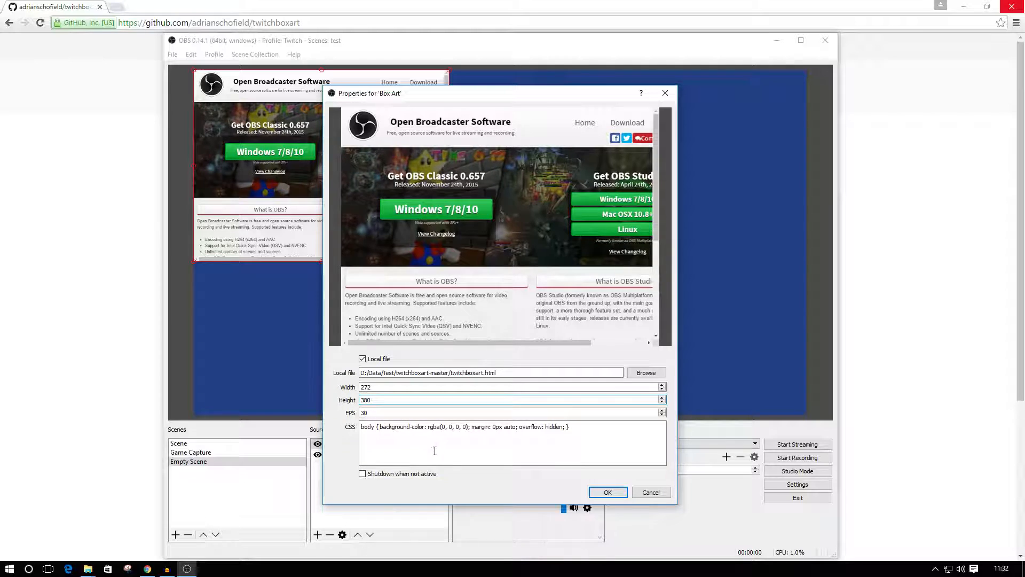
{"action": "left_click", "coordinate": [363, 474]}
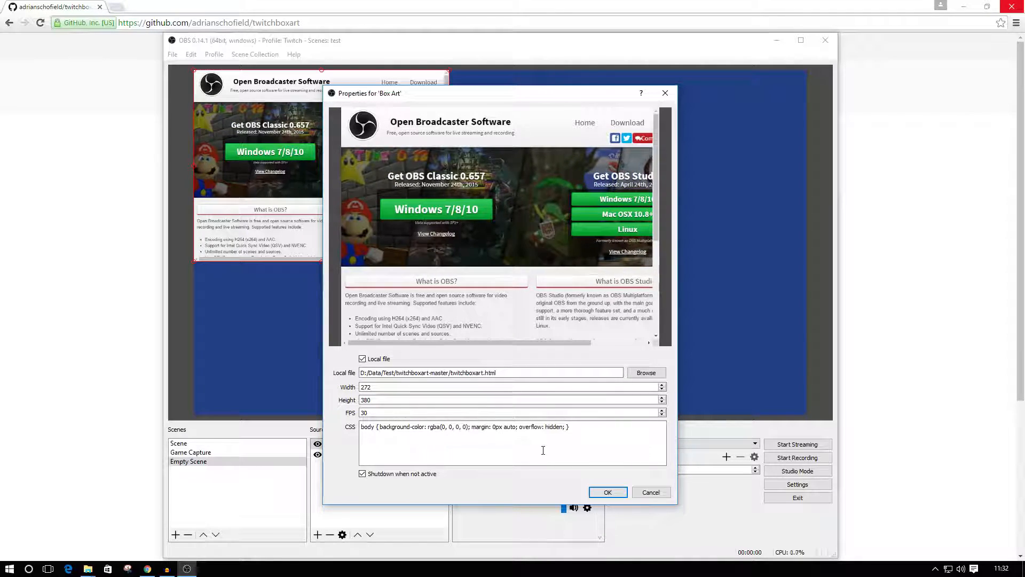
{"action": "left_click", "coordinate": [602, 493]}
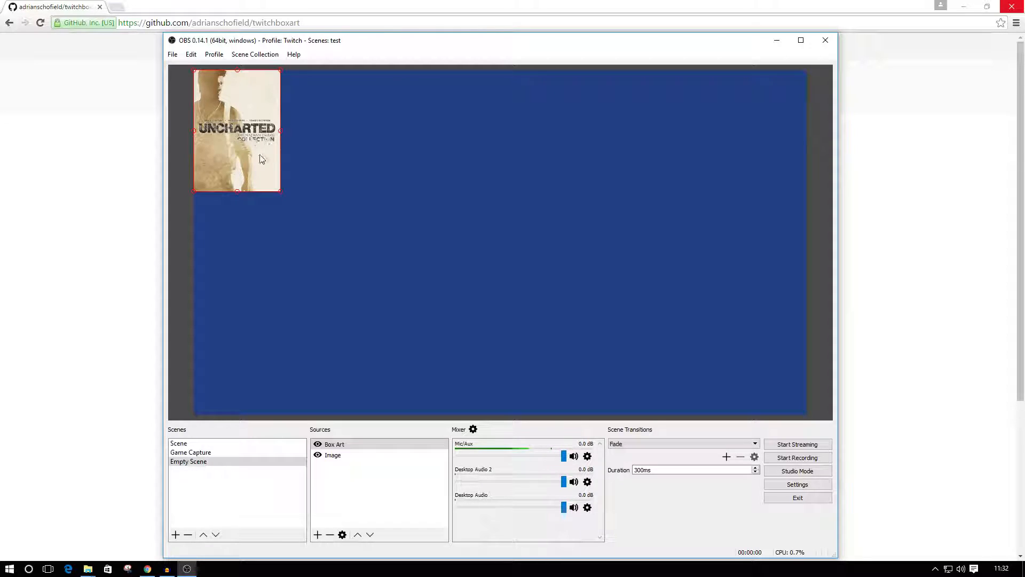
Move the box art to the middle of the canvas and enlarge it slightly from its upper-left corner.
{"action": "left_click_drag", "start_coordinate": [231, 124], "coordinate": [453, 245]}
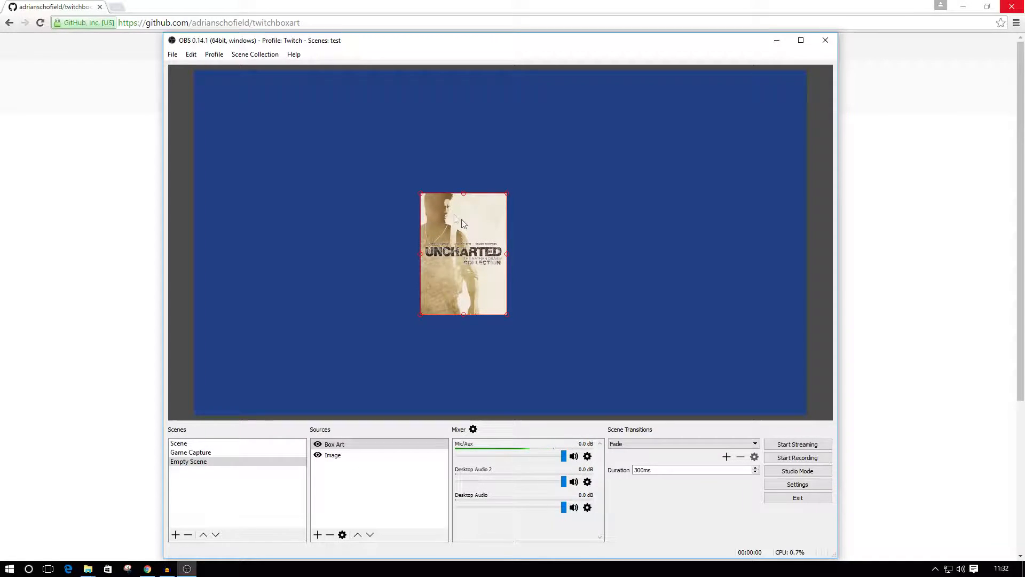
{"action": "left_click_drag", "start_coordinate": [420, 193], "coordinate": [411, 212]}
Reset the Box Art source's transform and move the image back to the middle of the canvas.
{"action": "right_click", "coordinate": [355, 446]}
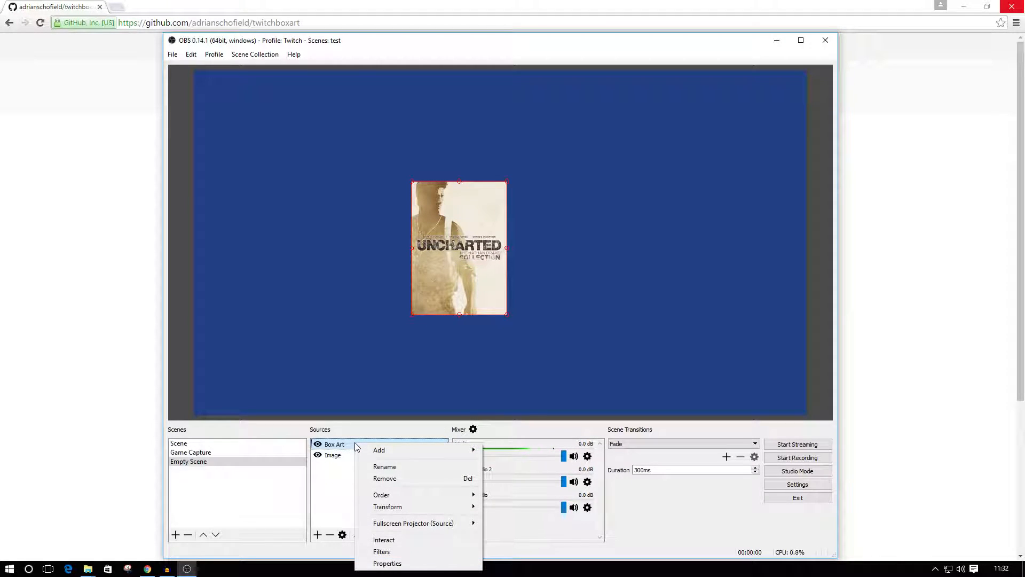
{"action": "mouse_move", "coordinate": [426, 507]}
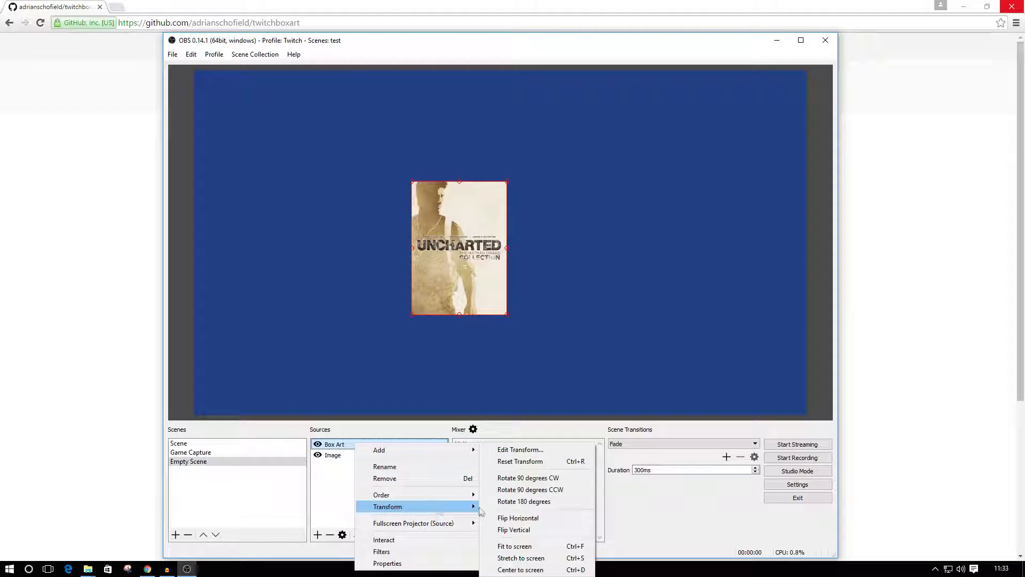
{"action": "left_click", "coordinate": [523, 461]}
{"action": "left_click_drag", "start_coordinate": [214, 110], "coordinate": [452, 228]}
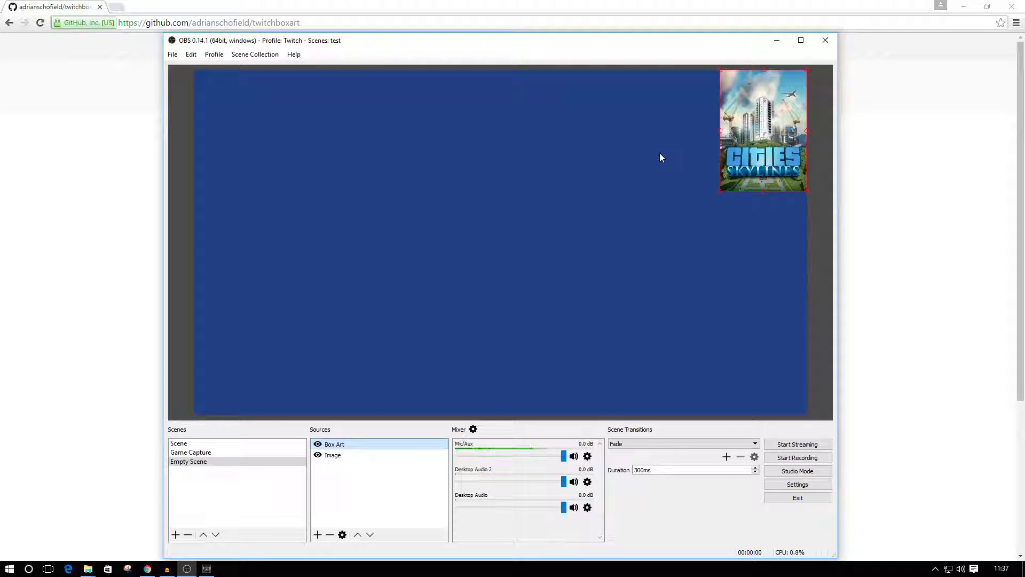
Switch to the GitHub page in the browser, open the author's twitchuptime repository and download it as a ZIP.
{"action": "left_click", "coordinate": [769, 42]}
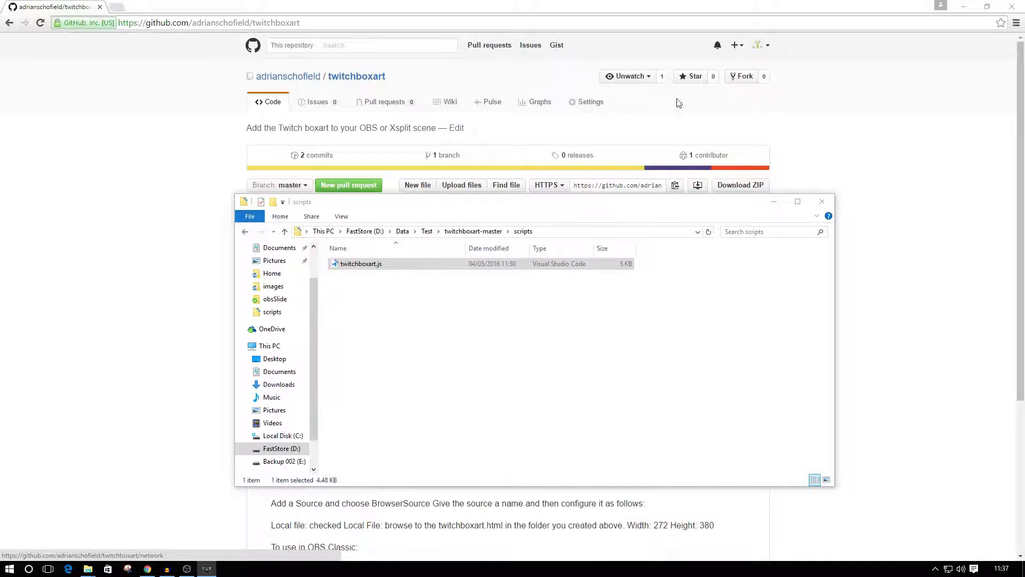
{"action": "left_click", "coordinate": [774, 202]}
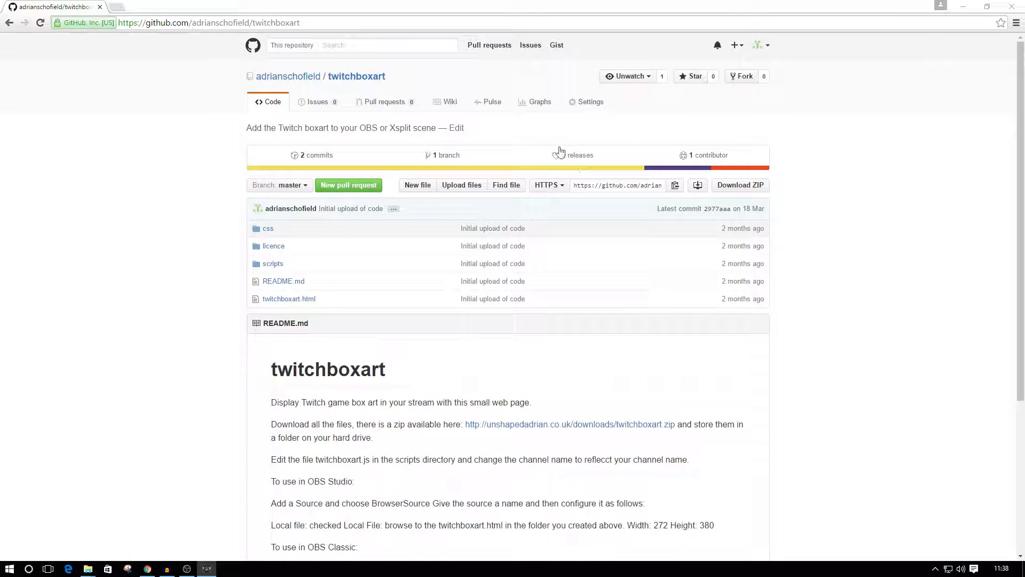
{"action": "left_click", "coordinate": [296, 79]}
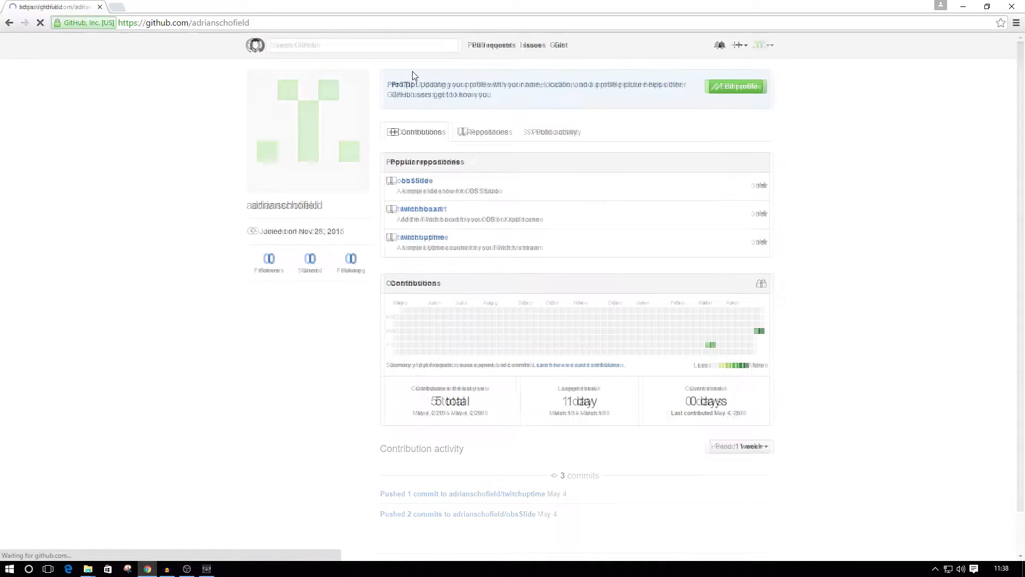
{"action": "left_click", "coordinate": [421, 237]}
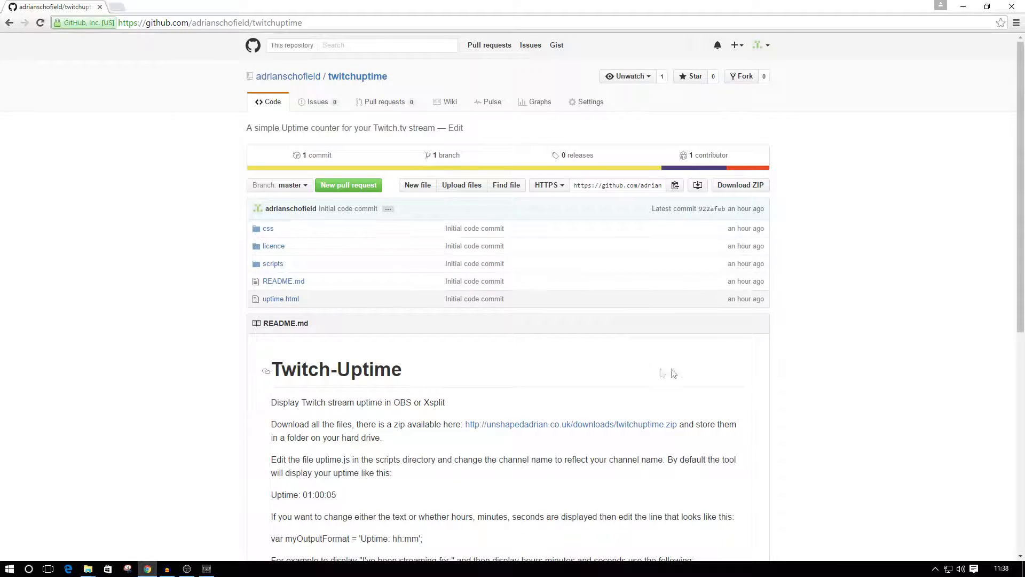
{"action": "left_click", "coordinate": [740, 186]}
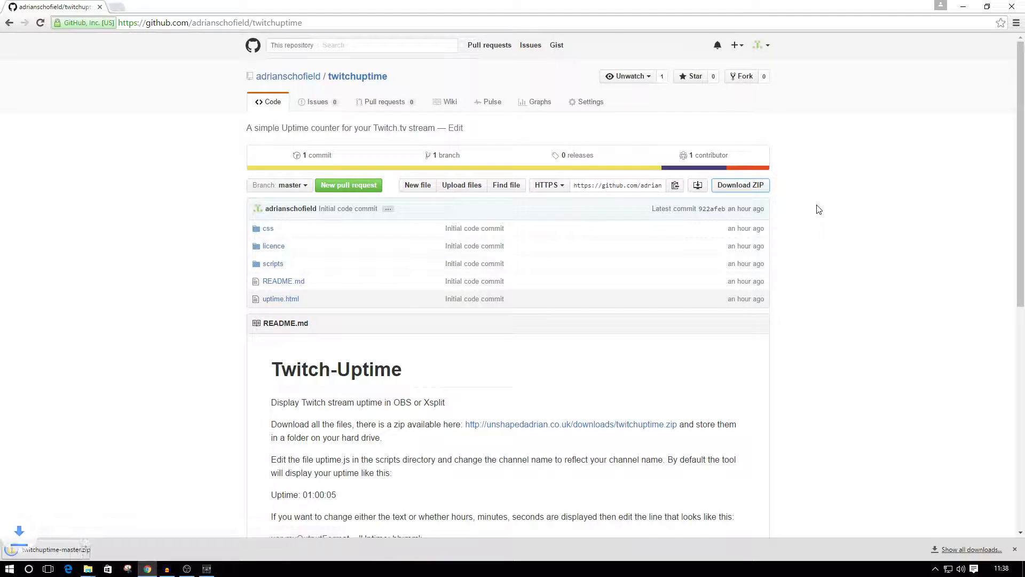
Copy the twitchuptime-master folder from the downloaded ZIP into D:\Data\Test.
{"action": "left_click", "coordinate": [53, 549]}
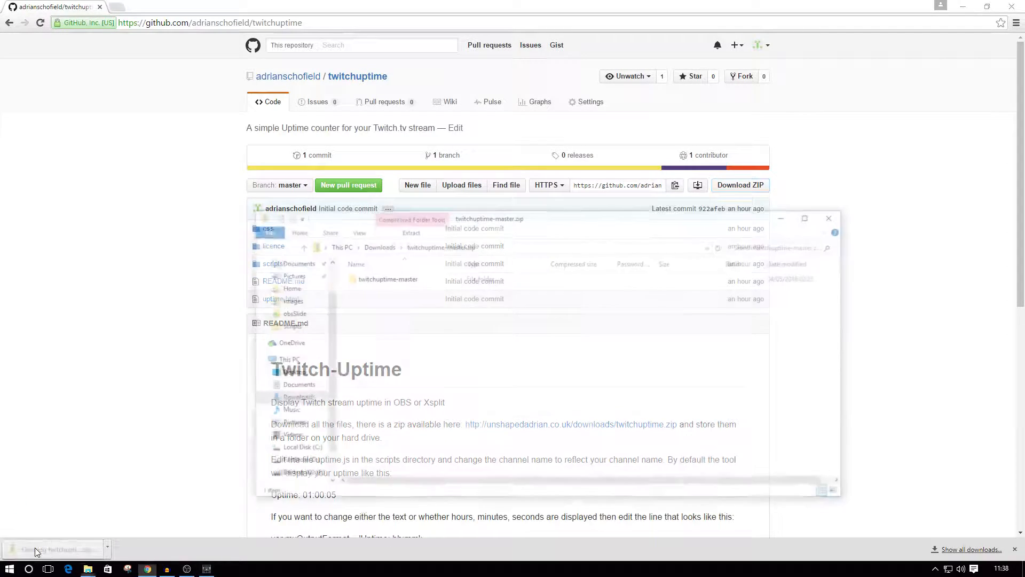
{"action": "right_click", "coordinate": [373, 278]}
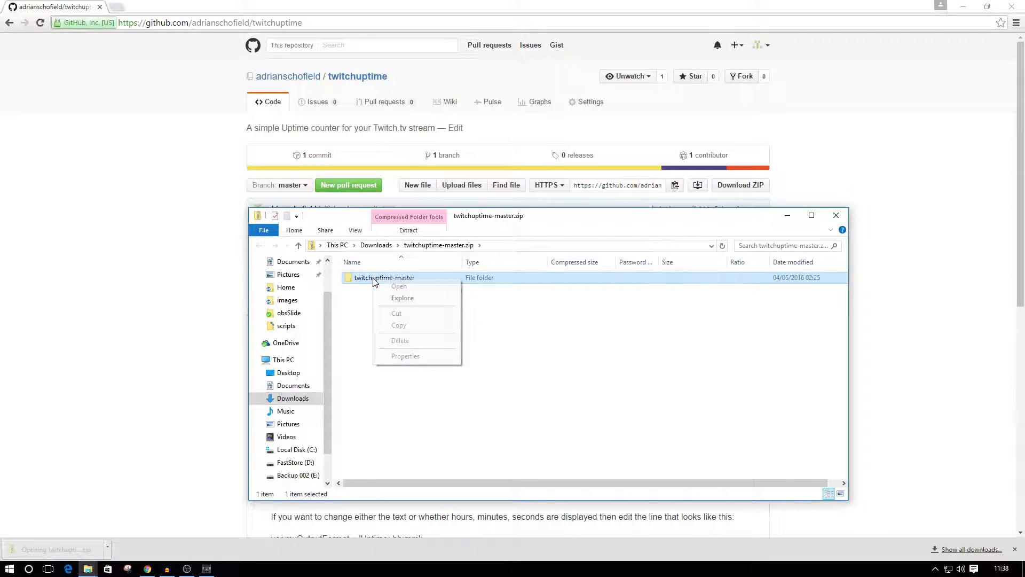
{"action": "left_click", "coordinate": [400, 325]}
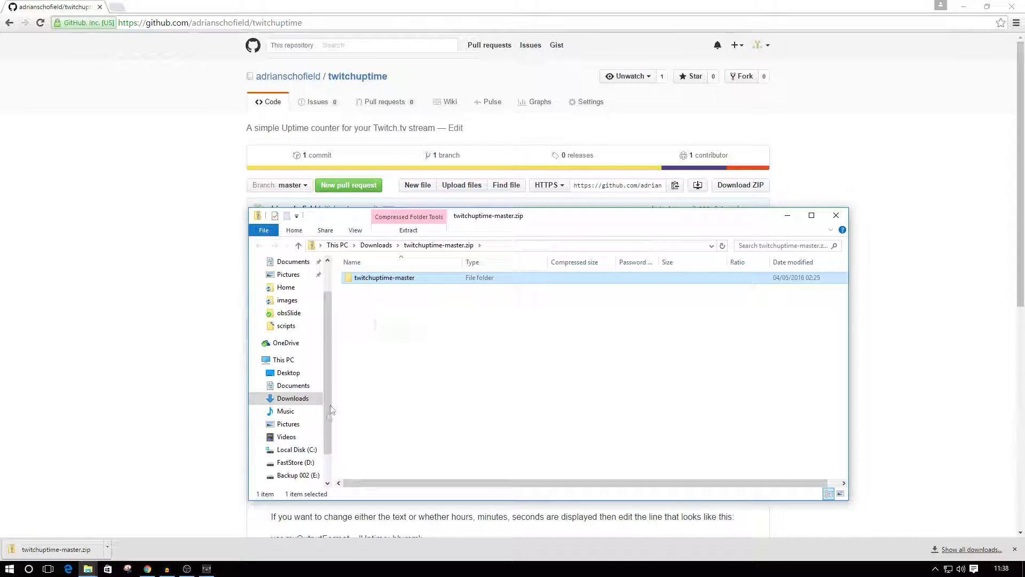
{"action": "left_click", "coordinate": [294, 463]}
{"action": "double_click", "coordinate": [363, 278]}
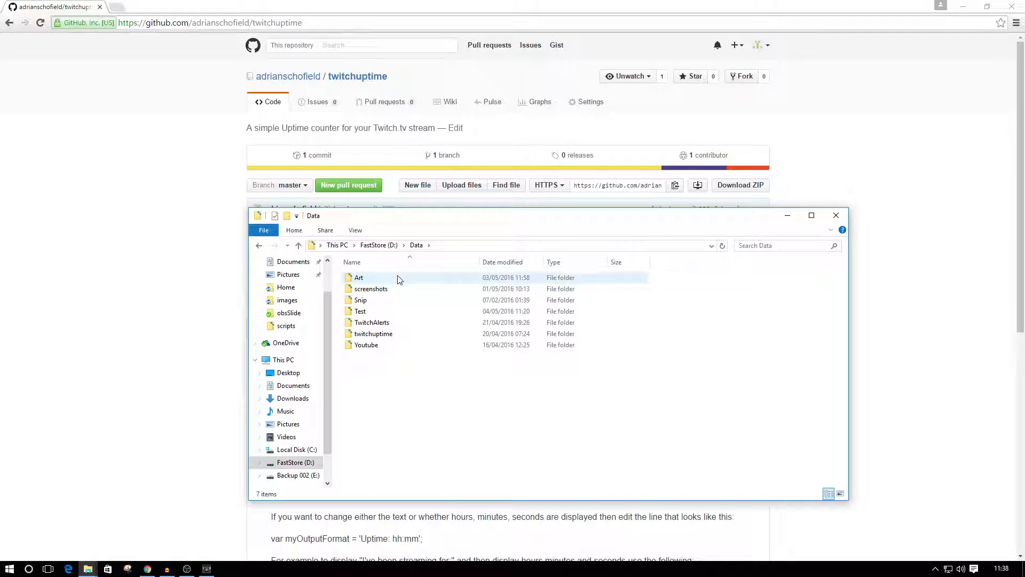
{"action": "double_click", "coordinate": [379, 312]}
{"action": "right_click", "coordinate": [387, 331]}
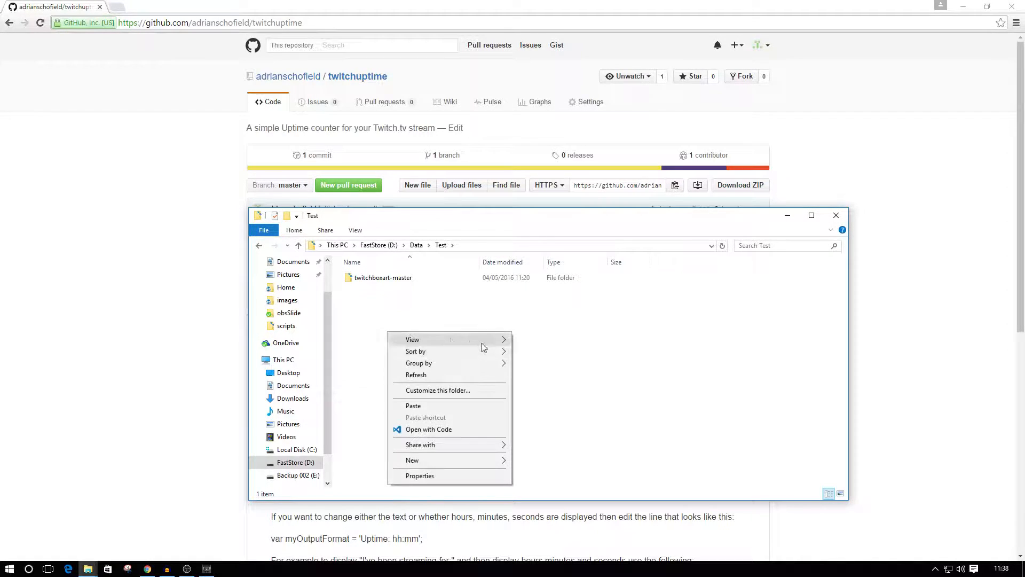
{"action": "left_click", "coordinate": [434, 405]}
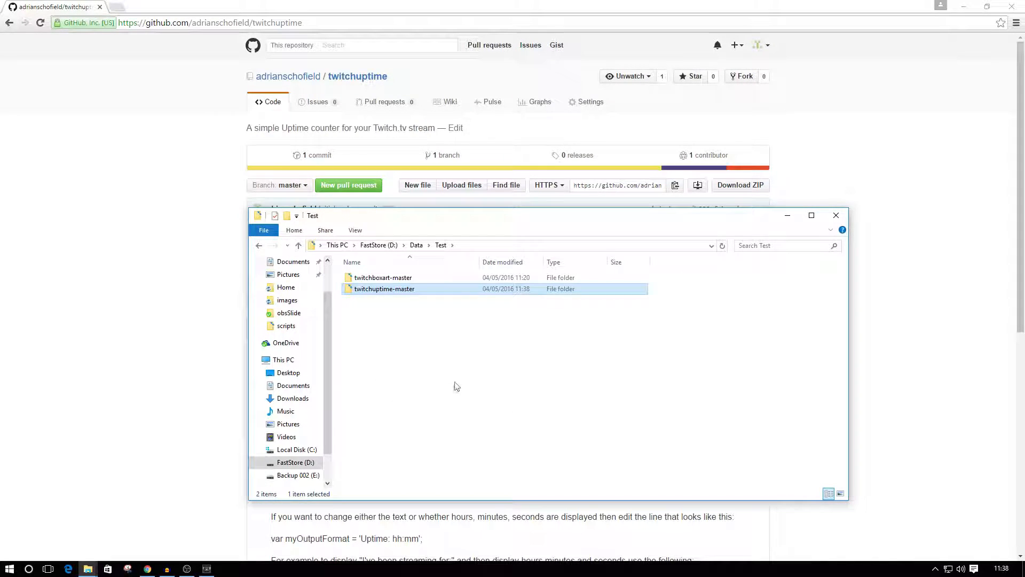
Open uptime.js from the scripts folder of twitchuptime-master in Notepad++.
{"action": "double_click", "coordinate": [393, 291]}
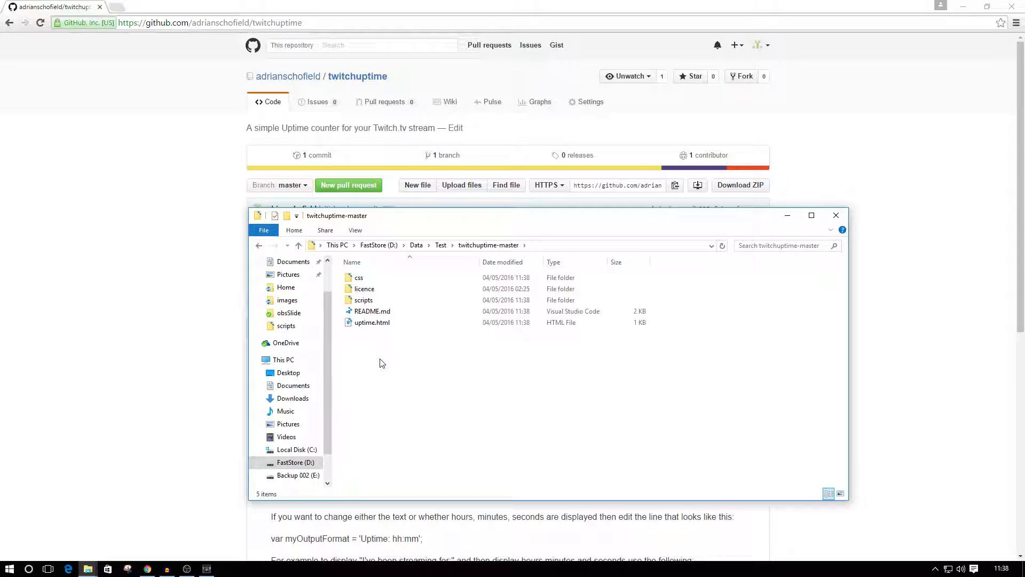
{"action": "double_click", "coordinate": [363, 301]}
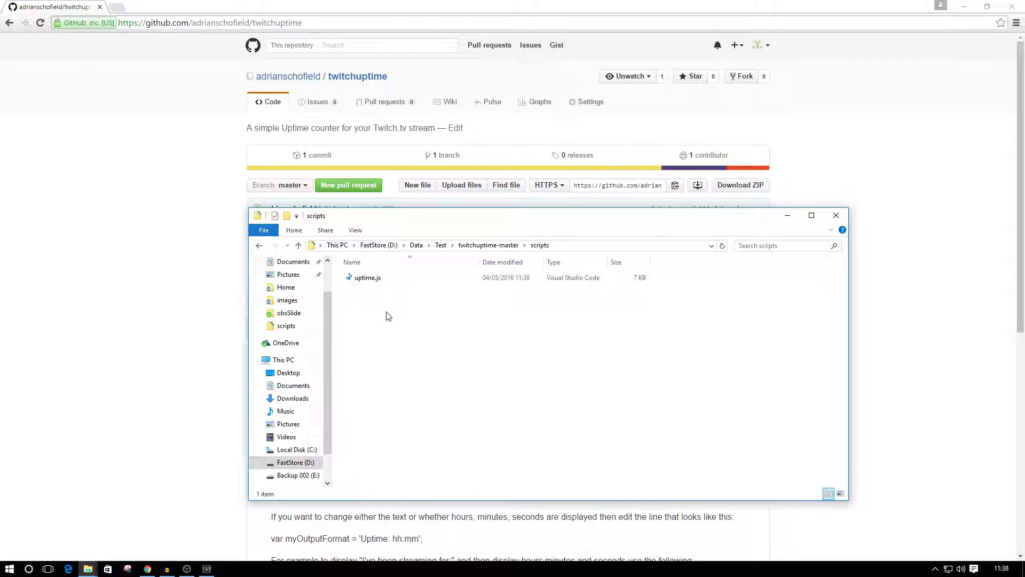
{"action": "right_click", "coordinate": [362, 279]}
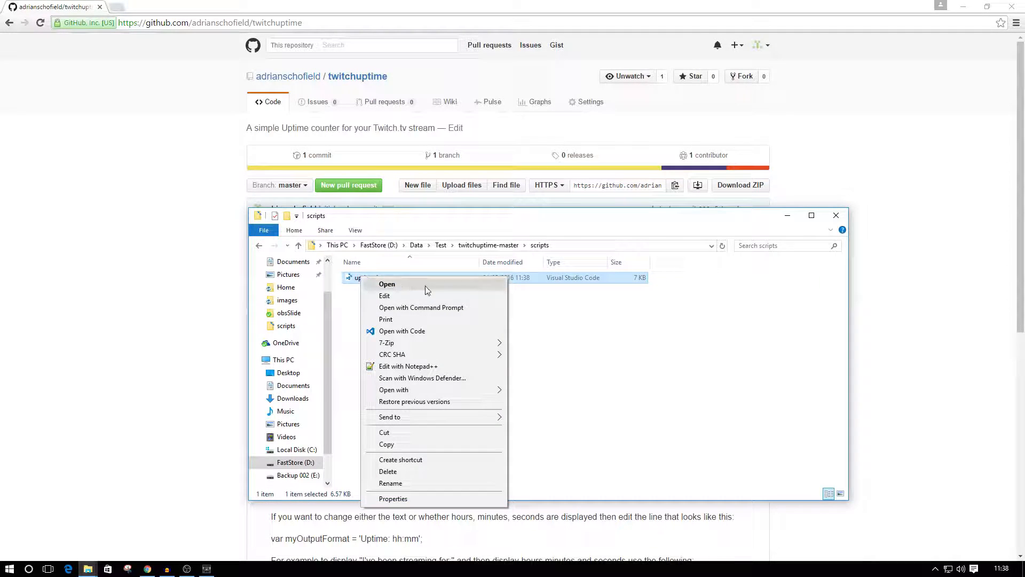
{"action": "left_click", "coordinate": [415, 366]}
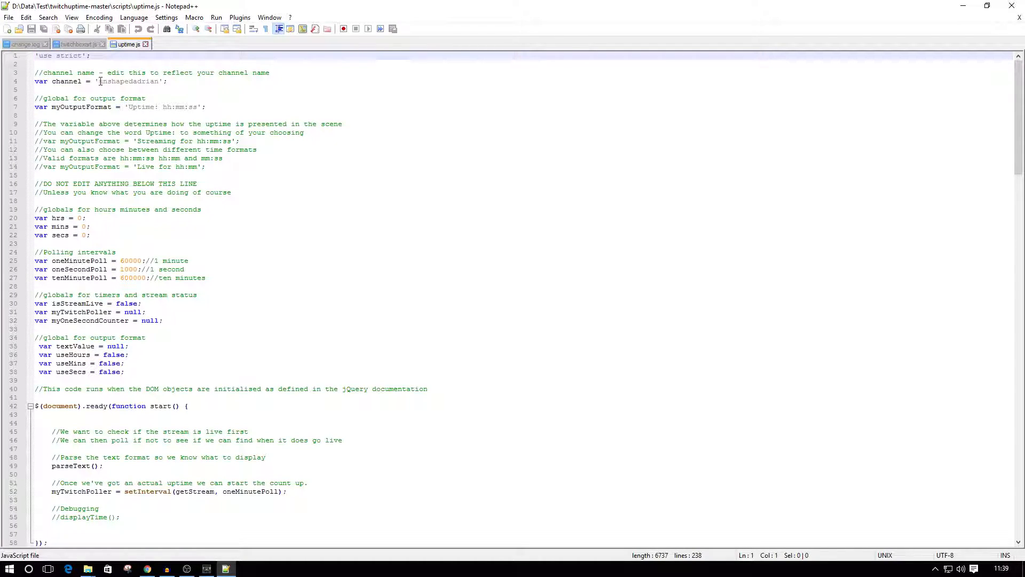
Review the channel variable on line 4, the myOutputFormat value on line 7 and the example format on line 11.
{"action": "left_click_drag", "start_coordinate": [99, 82], "coordinate": [160, 80]}
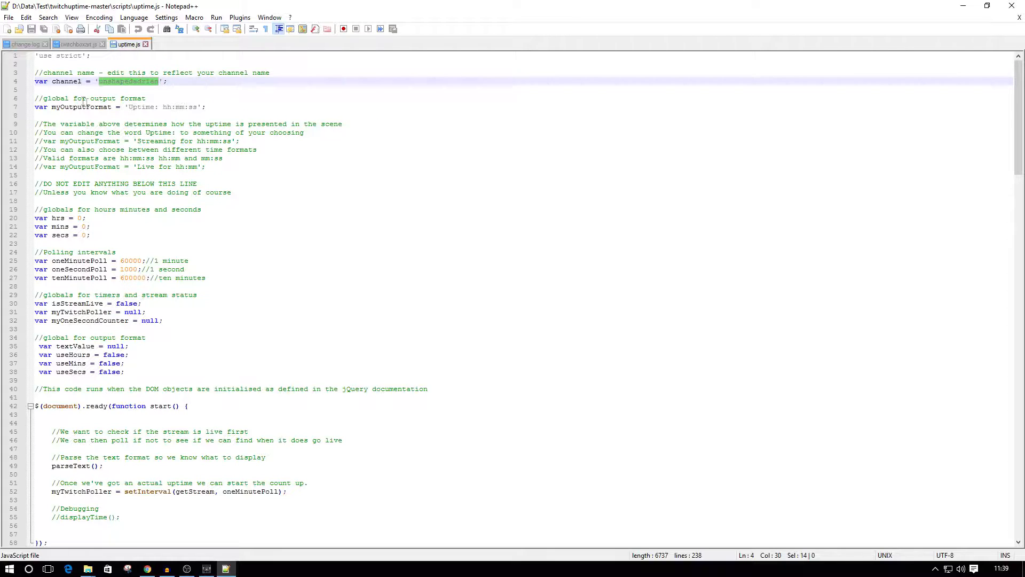
{"action": "left_click_drag", "start_coordinate": [129, 107], "coordinate": [197, 106]}
{"action": "left_click", "coordinate": [228, 141]}
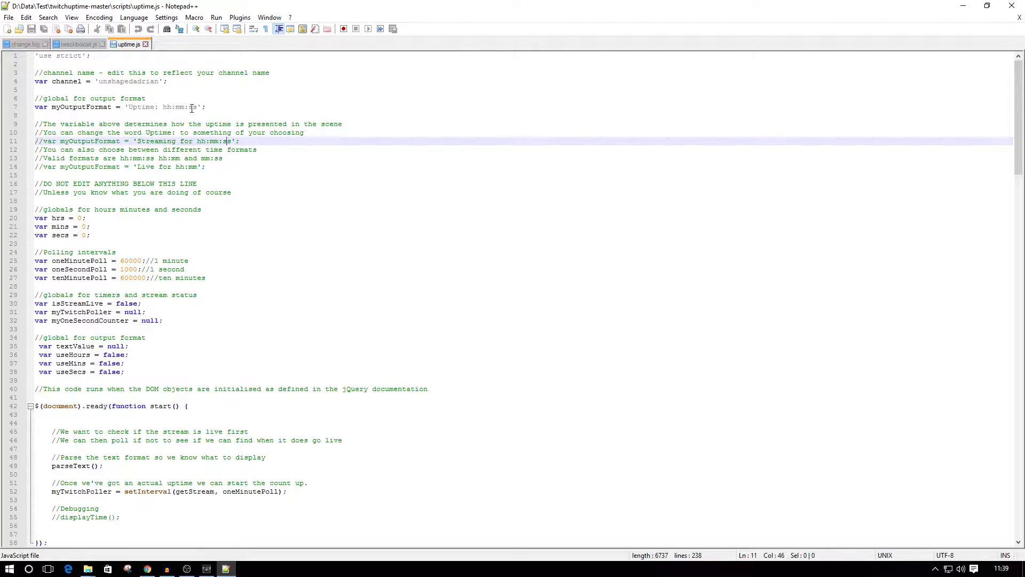
Change the myOutputFormat value on line 7 of uptime.js to 'Live for hh:mm' and save the file.
{"action": "left_click_drag", "start_coordinate": [126, 107], "coordinate": [145, 106]}
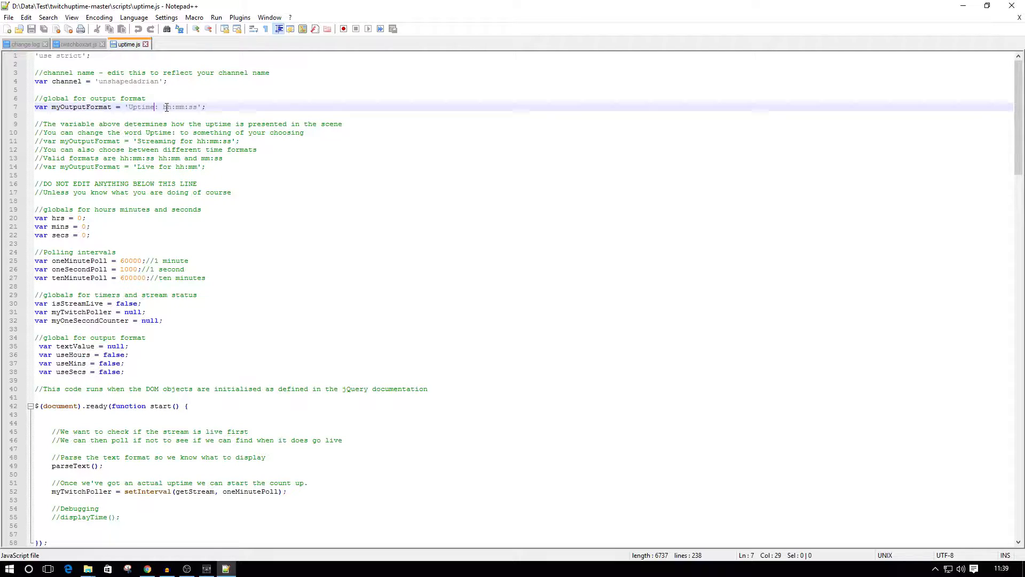
{"action": "key", "text": "BackSpace"}
{"action": "key", "text": "BackSpace"}
{"action": "key", "text": "BackSpace"}
{"action": "key", "text": "BackSpace"}
{"action": "key", "text": "BackSpace"}
{"action": "key", "text": "BackSpace"}
{"action": "key", "text": "BackSpace"}
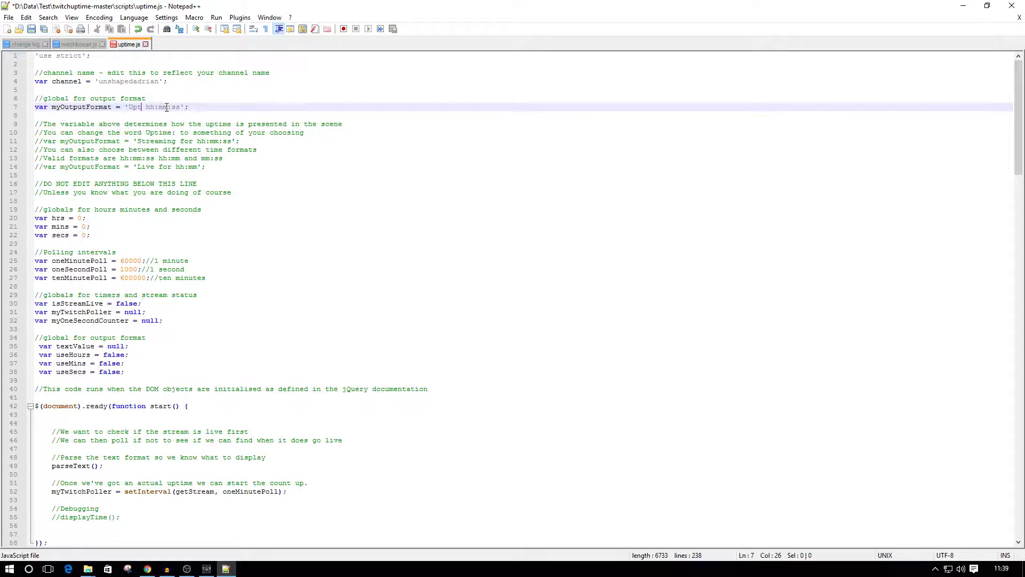
{"action": "type", "text": "Live for"}
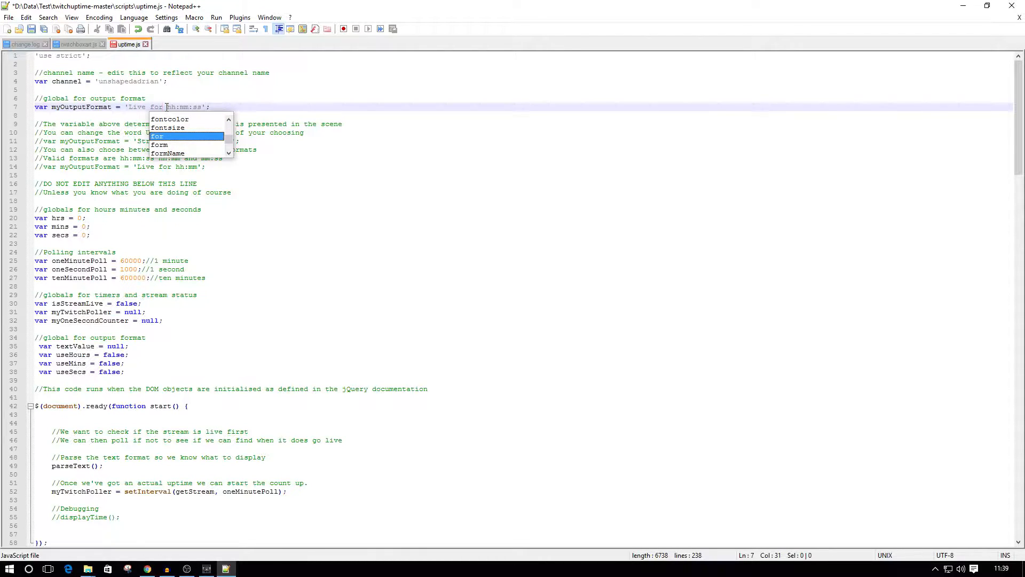
{"action": "left_click", "coordinate": [201, 107]}
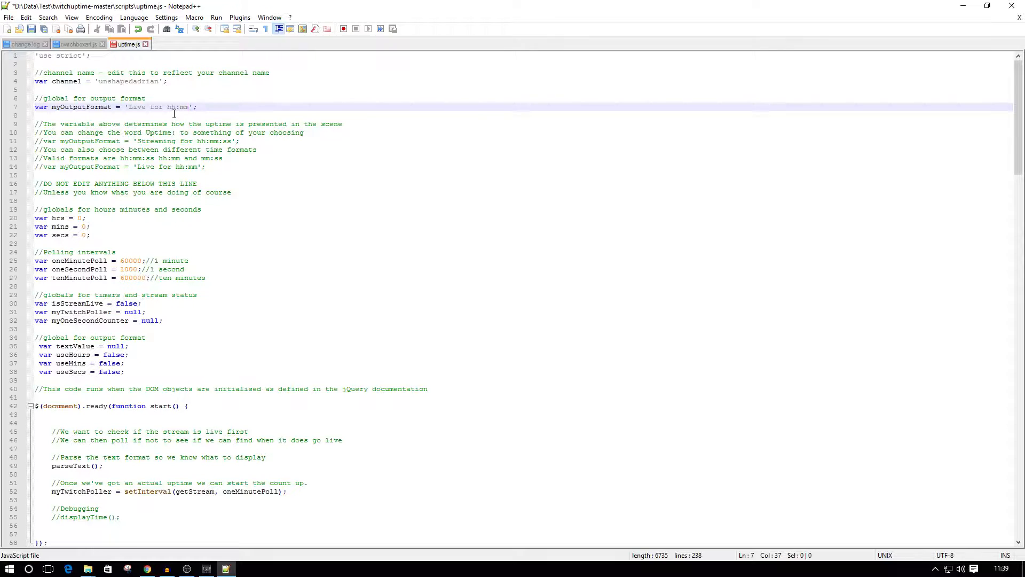
{"action": "left_click", "coordinate": [9, 20]}
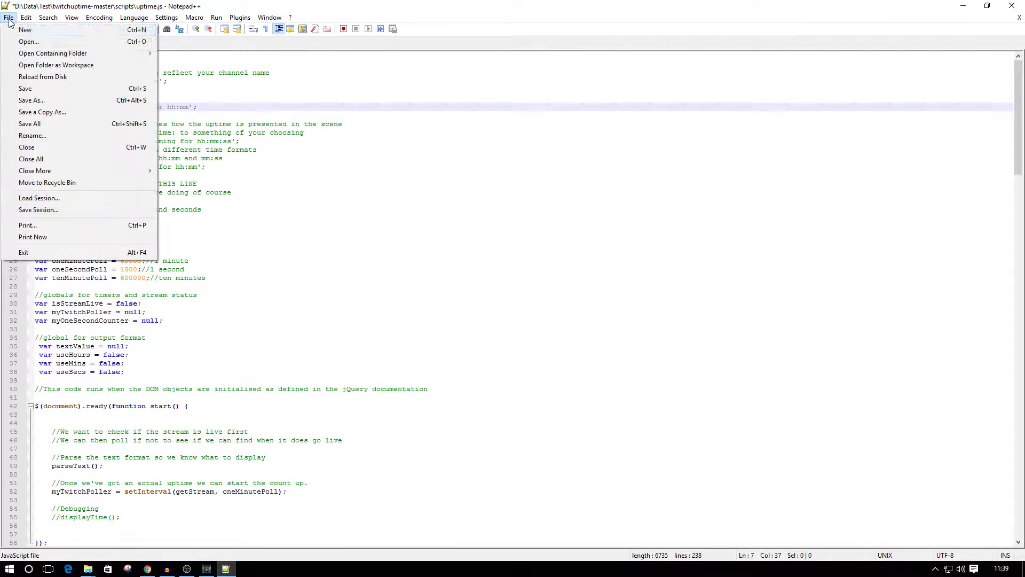
{"action": "left_click", "coordinate": [27, 89]}
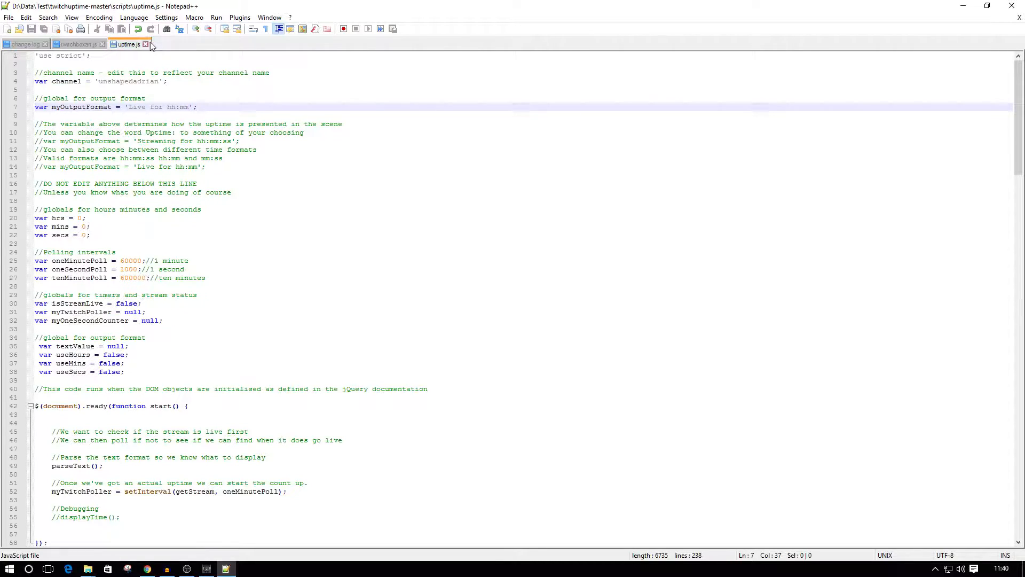
Open style.css from the css folder of twitchuptime-master in Notepad++.
{"action": "left_click", "coordinate": [964, 7]}
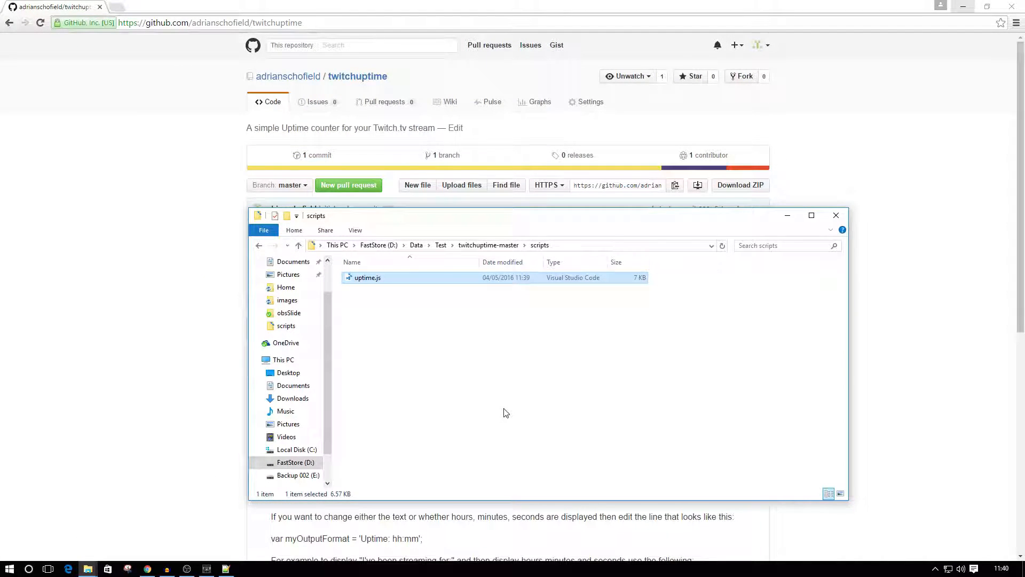
{"action": "left_click", "coordinate": [484, 247]}
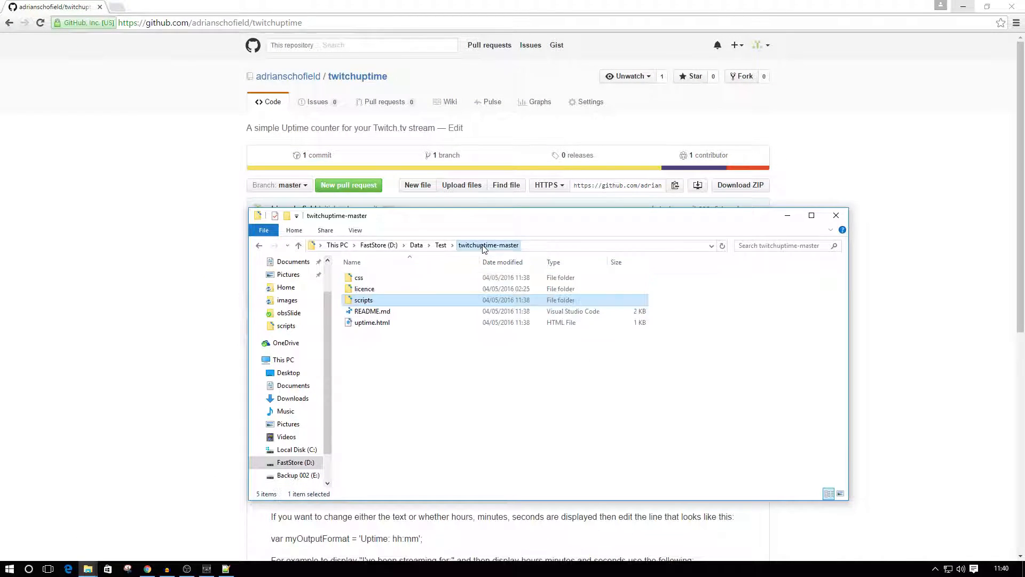
{"action": "double_click", "coordinate": [370, 281]}
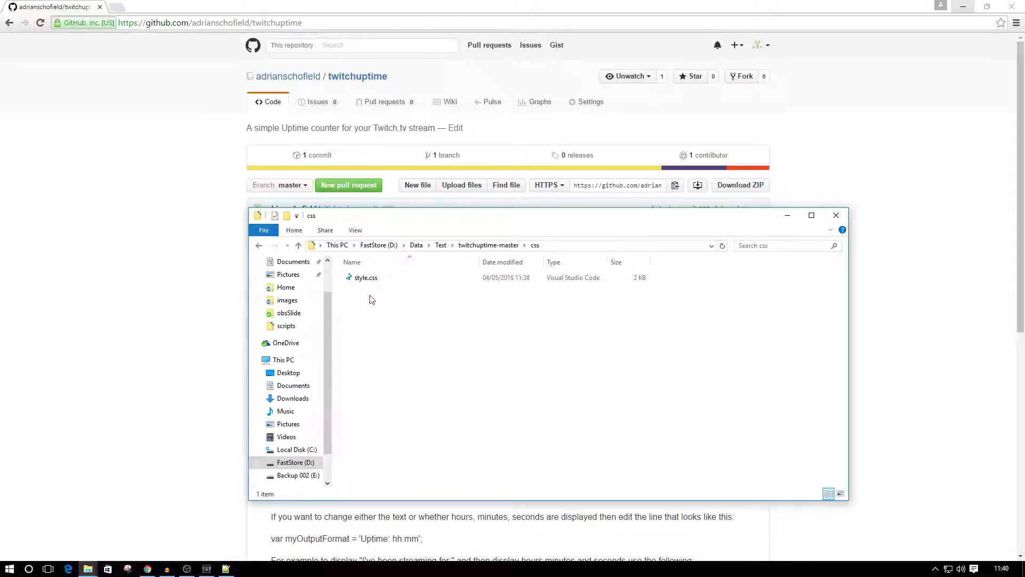
{"action": "right_click", "coordinate": [373, 279]}
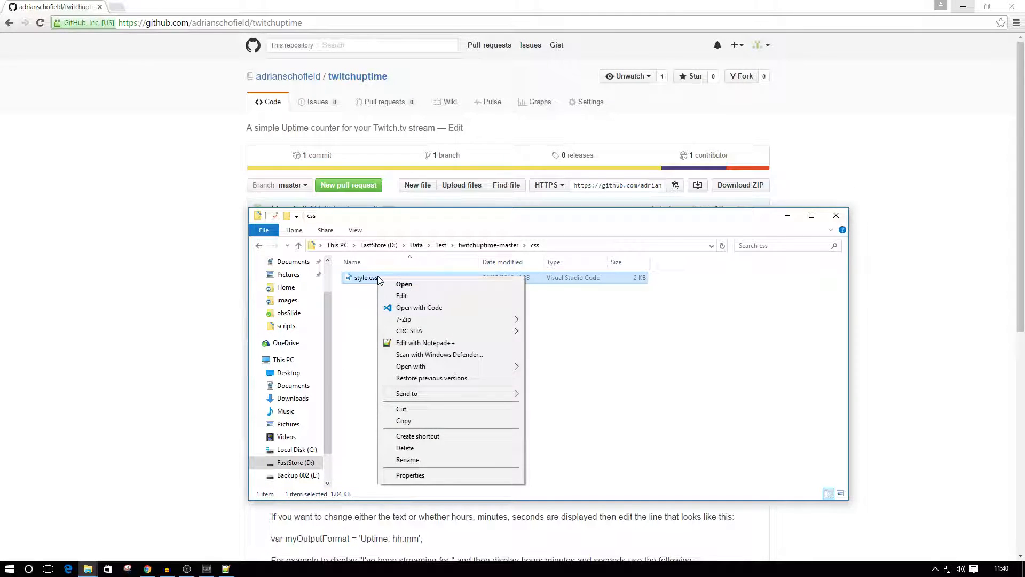
{"action": "left_click", "coordinate": [420, 343]}
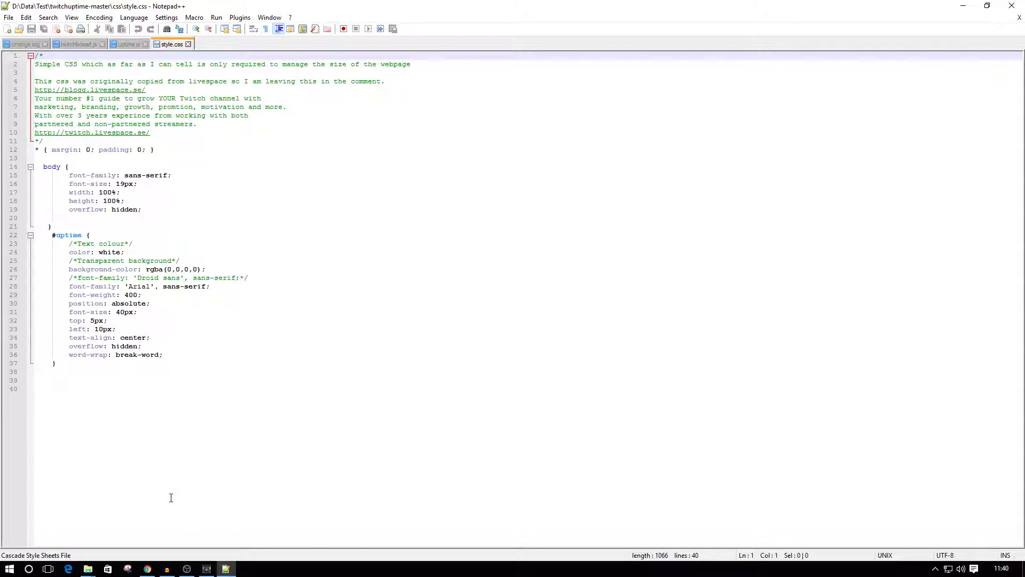
Switch to the browser, search for google fonts in a new tab and open the Google Fonts site.
{"action": "left_click", "coordinate": [147, 568]}
{"action": "left_click", "coordinate": [116, 7]}
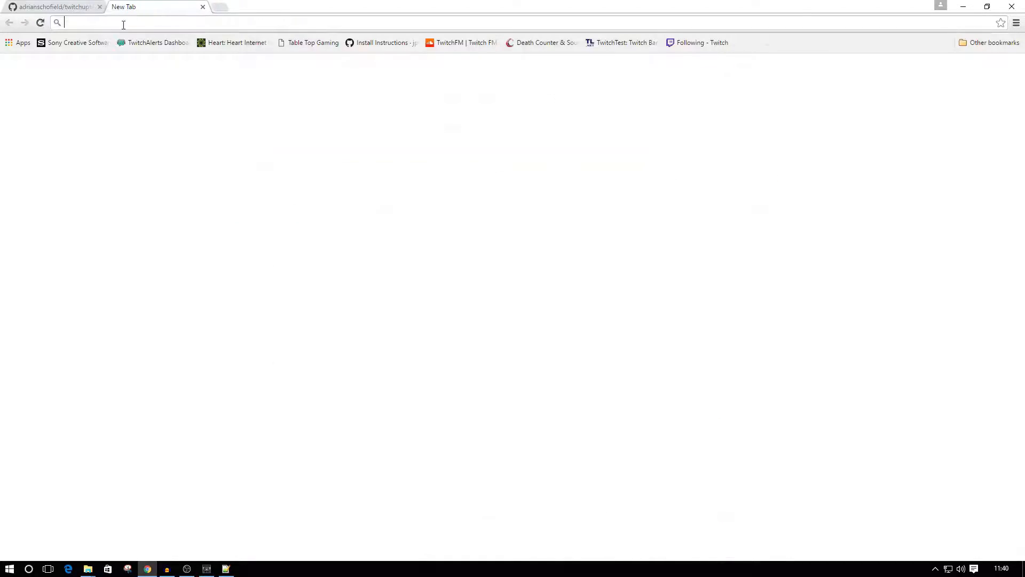
{"action": "type", "text": "go"}
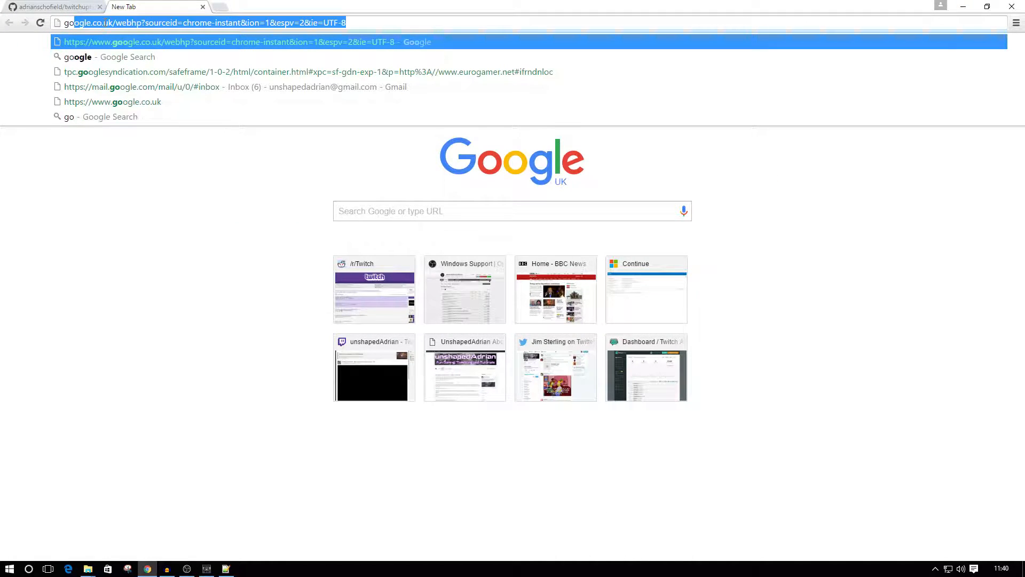
{"action": "type", "text": "ogle fonts"}
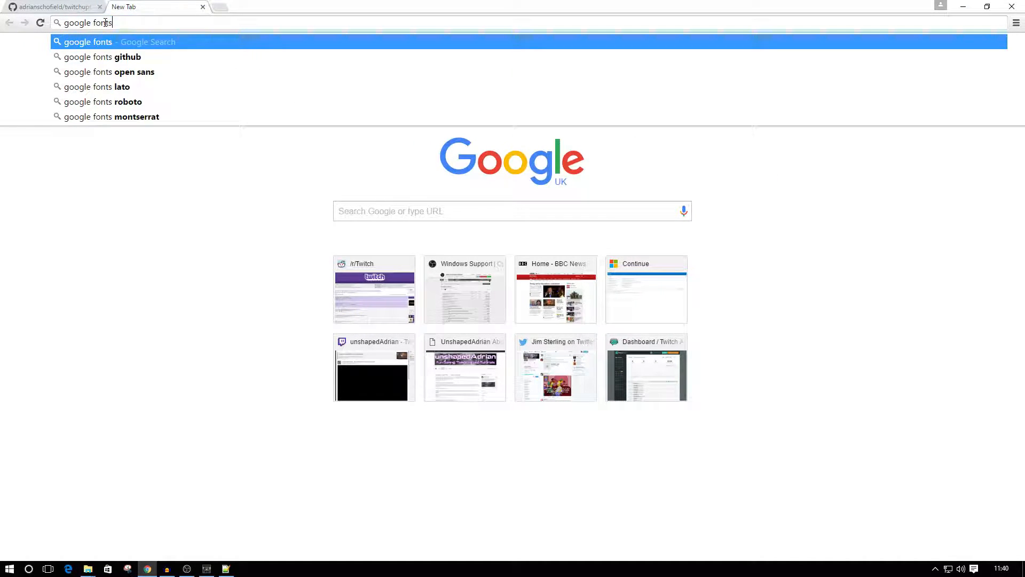
{"action": "key", "text": "Return"}
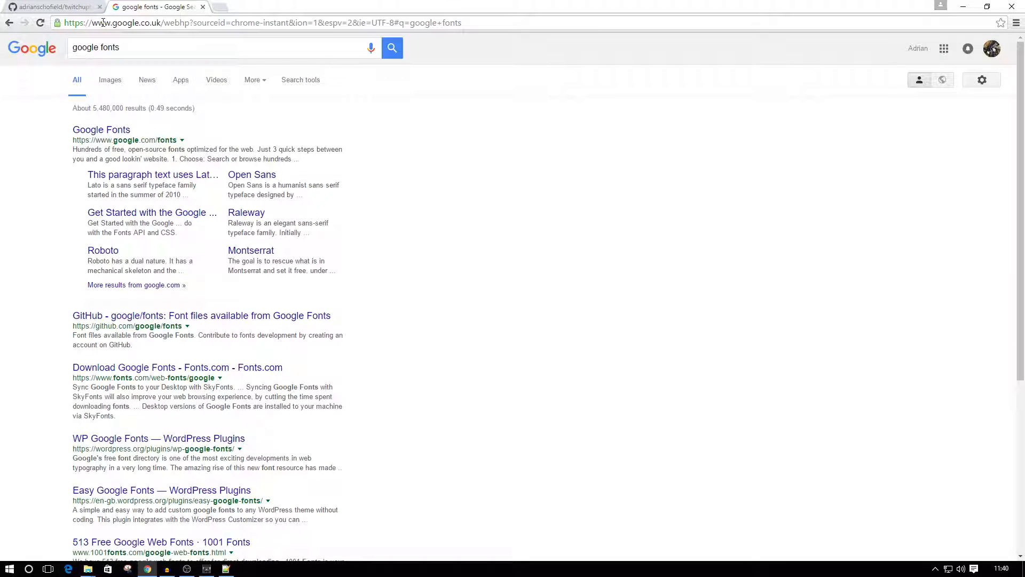
{"action": "left_click", "coordinate": [113, 131]}
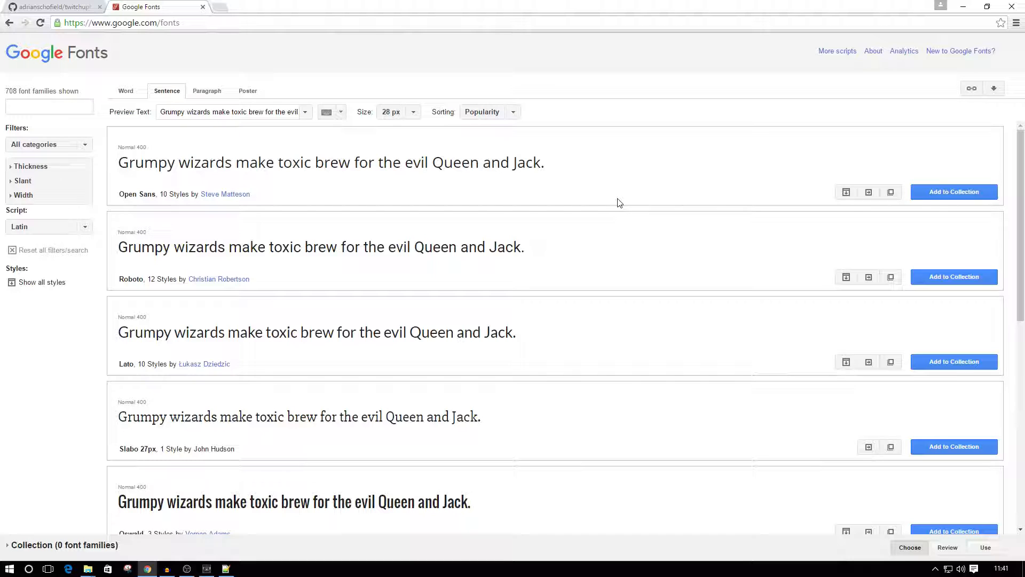
Browse the font list, open the Quick Use page for Slabo 27px and find its website and CSS code.
{"action": "scroll", "coordinate": [618, 203], "scroll_direction": "down", "scroll_amount": 2}
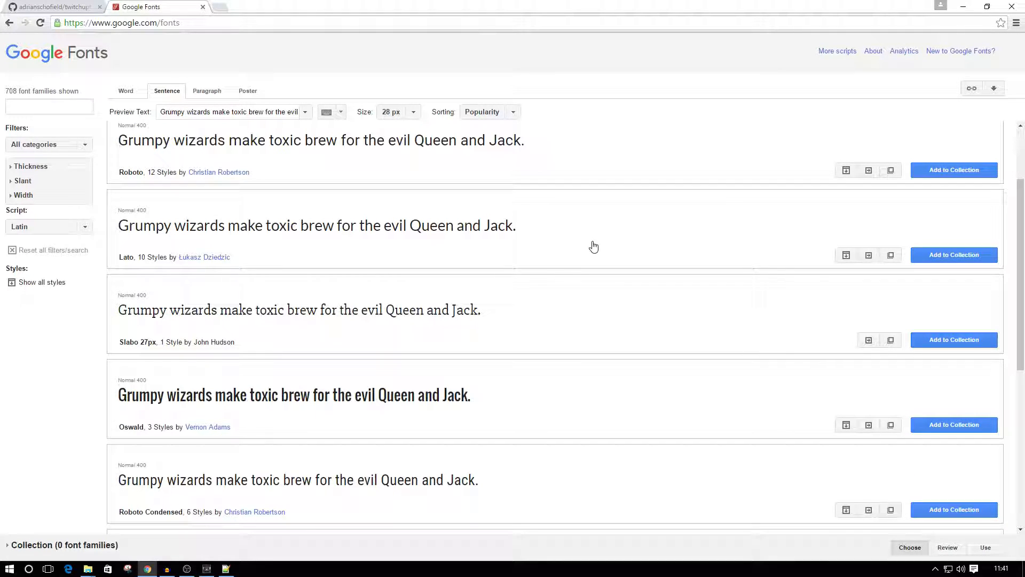
{"action": "scroll", "coordinate": [592, 246], "scroll_direction": "down", "scroll_amount": 1}
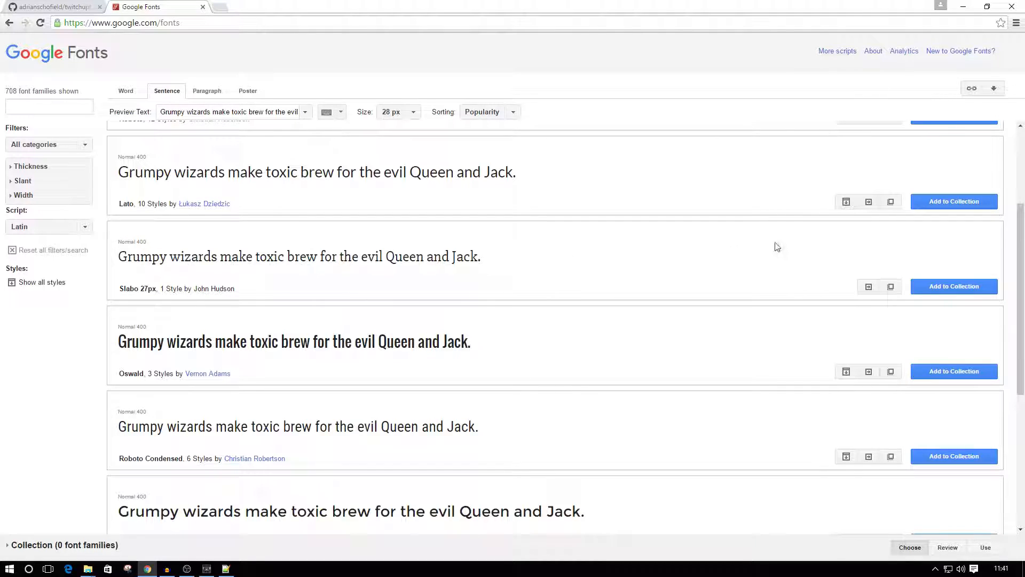
{"action": "left_click", "coordinate": [868, 287]}
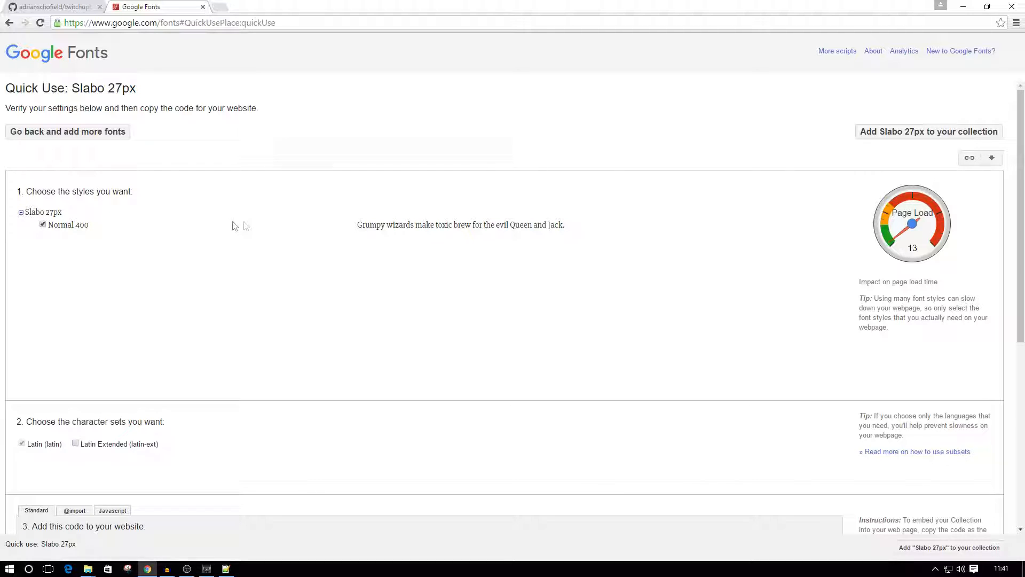
{"action": "scroll", "coordinate": [338, 228], "scroll_direction": "down", "scroll_amount": 3}
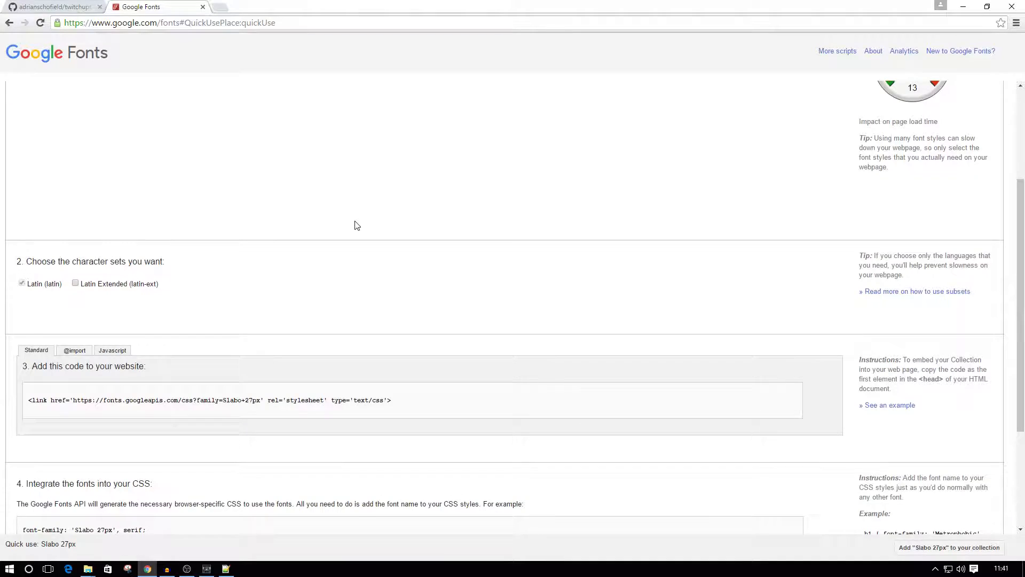
{"action": "scroll", "coordinate": [358, 224], "scroll_direction": "down", "scroll_amount": 3}
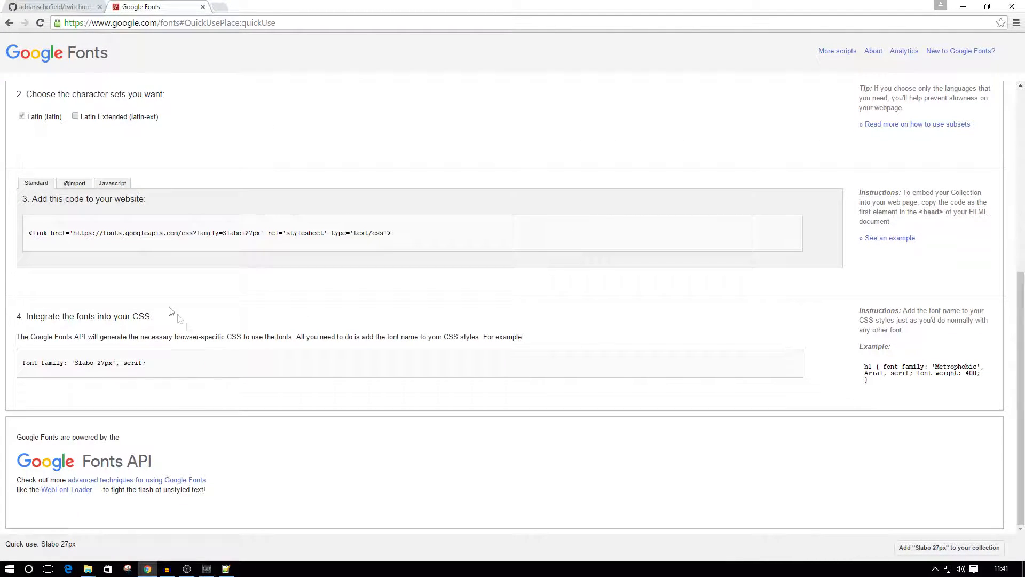
Switch to the File Explorer window showing css and open uptime.html from twitchuptime-master in Notepad++.
{"action": "left_click", "coordinate": [89, 569]}
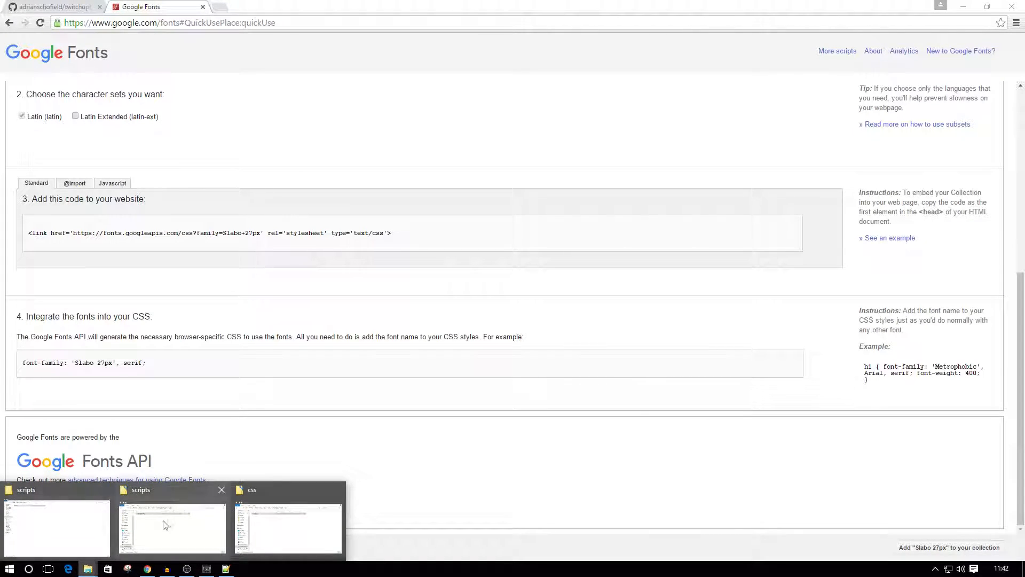
{"action": "left_click", "coordinate": [286, 526]}
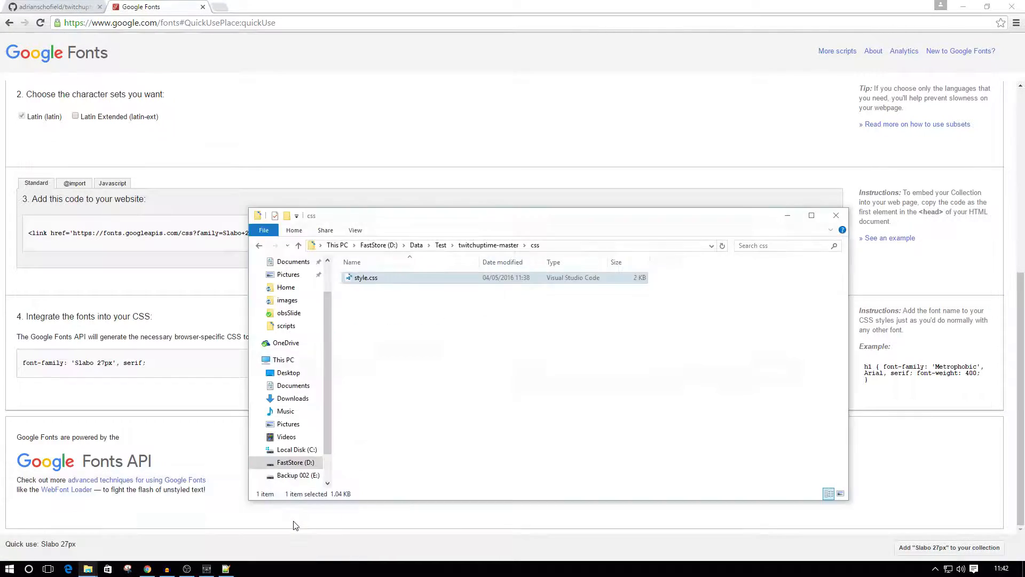
{"action": "left_click", "coordinate": [487, 247]}
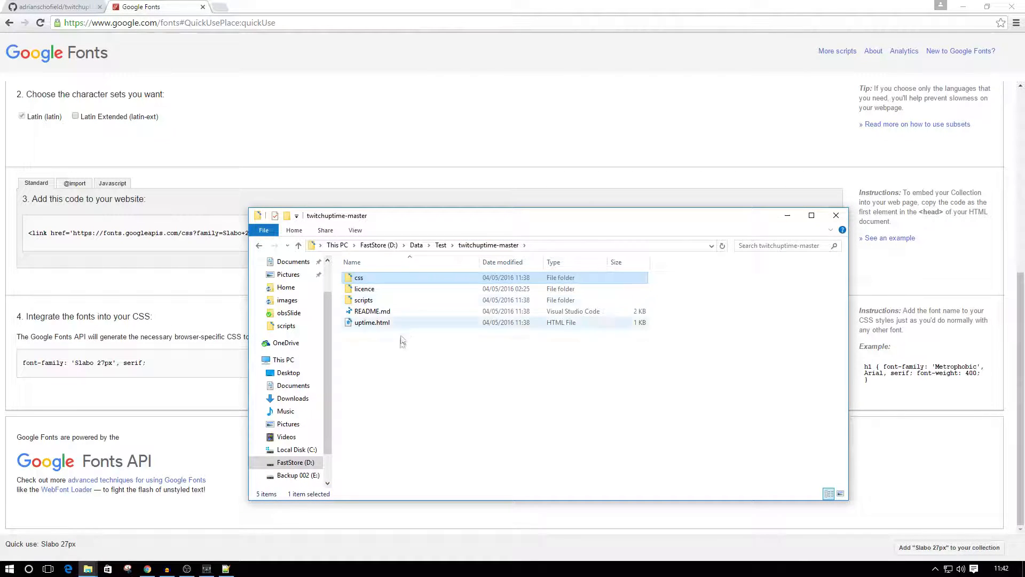
{"action": "left_click", "coordinate": [364, 327]}
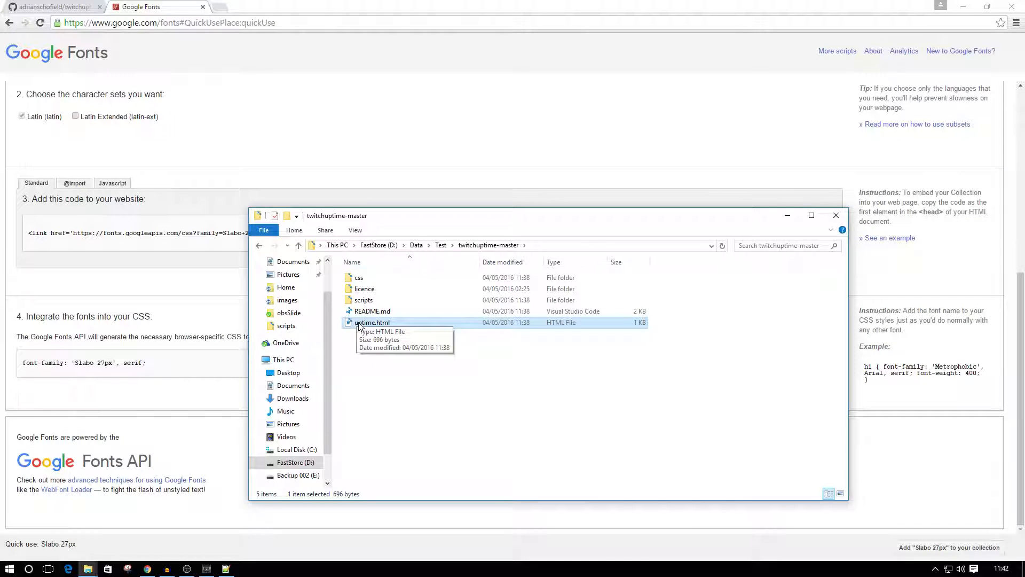
{"action": "right_click", "coordinate": [360, 326]}
{"action": "left_click", "coordinate": [404, 378]}
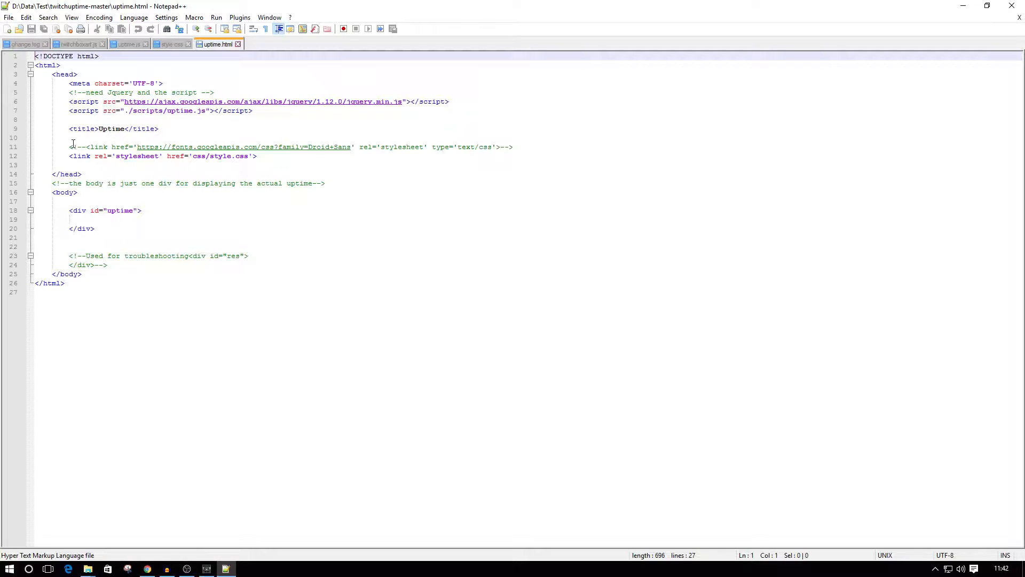
Insert an empty line below the commented-out Droid Sans link on line 11 of uptime.html.
{"action": "left_click_drag", "start_coordinate": [70, 147], "coordinate": [516, 147]}
{"action": "left_click", "coordinate": [532, 145]}
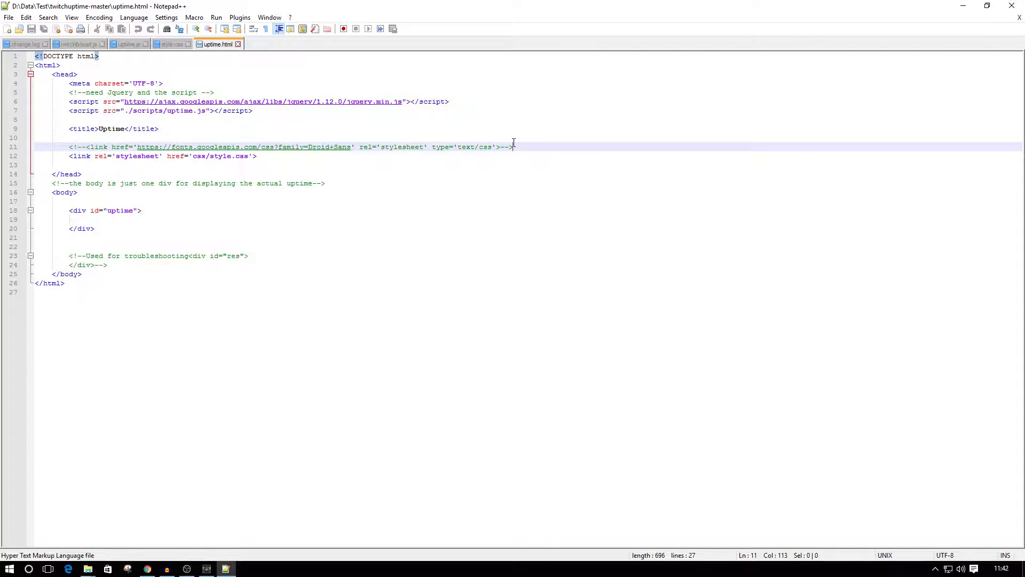
{"action": "key", "text": "Return"}
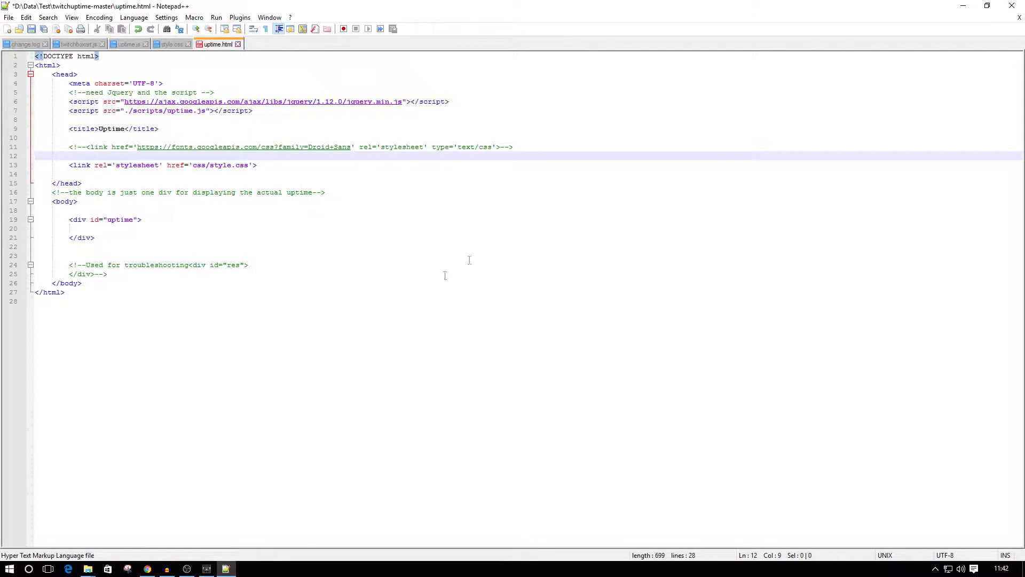
Switch to the browser and copy the standard stylesheet link code for Slabo 27px.
{"action": "left_click", "coordinate": [147, 568]}
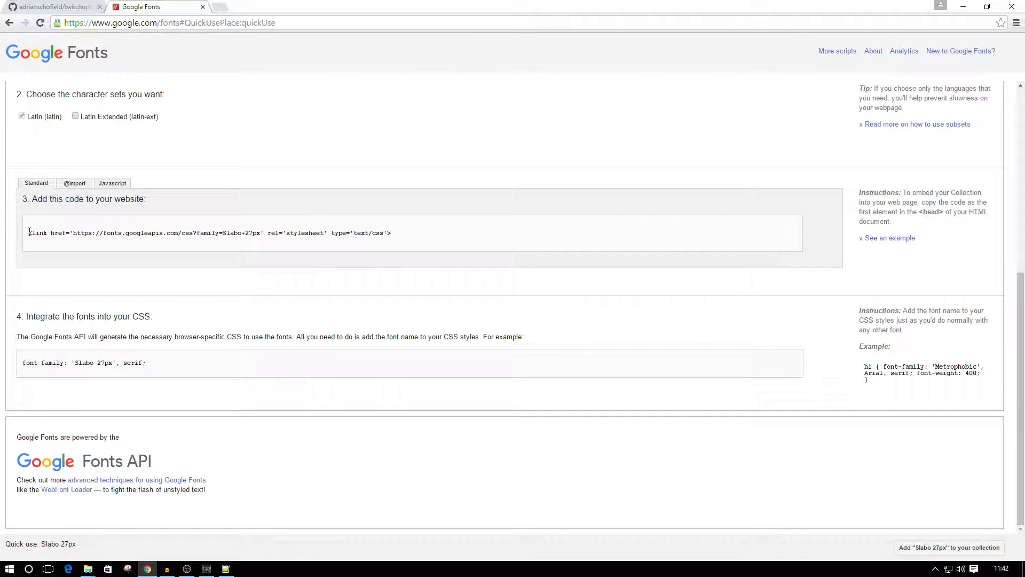
{"action": "left_click_drag", "start_coordinate": [28, 232], "coordinate": [404, 231]}
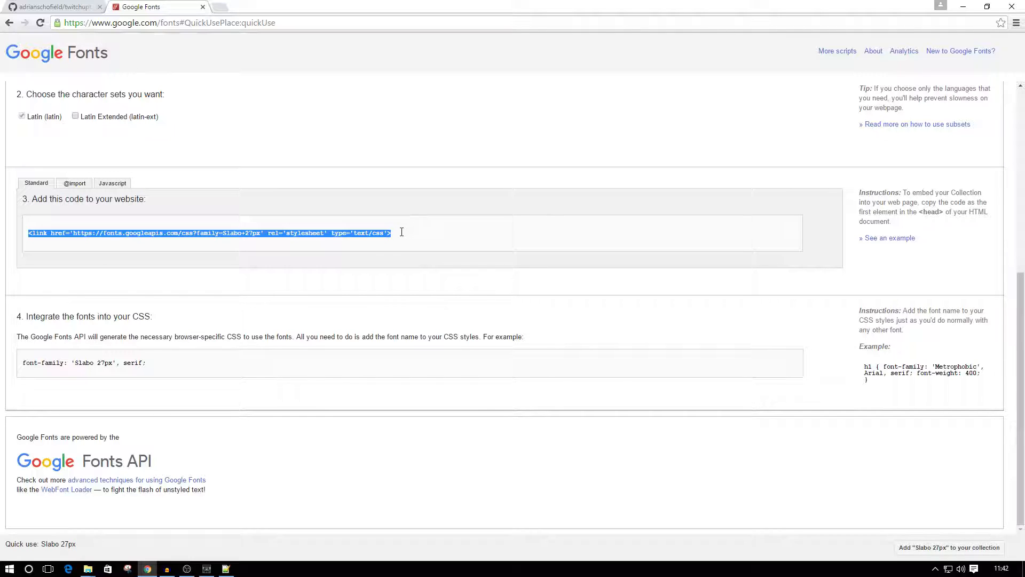
{"action": "right_click", "coordinate": [349, 235]}
{"action": "left_click", "coordinate": [393, 237]}
Switch back to Notepad++, paste the Slabo 27px link on line 12 of uptime.html and save the file.
{"action": "left_click", "coordinate": [226, 569]}
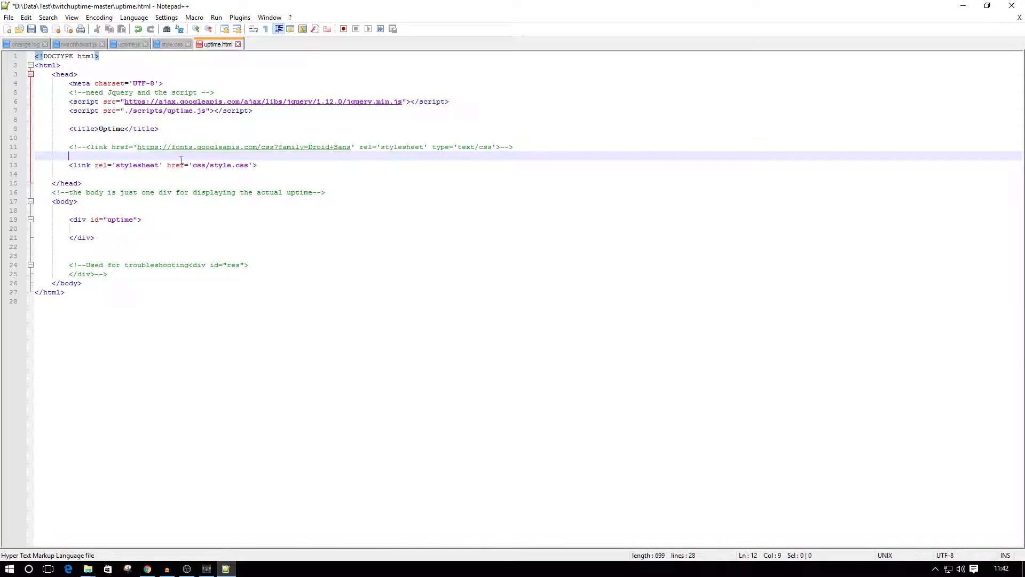
{"action": "right_click", "coordinate": [81, 155]}
{"action": "left_click", "coordinate": [80, 155]}
{"action": "key", "text": "ctrl+v"}
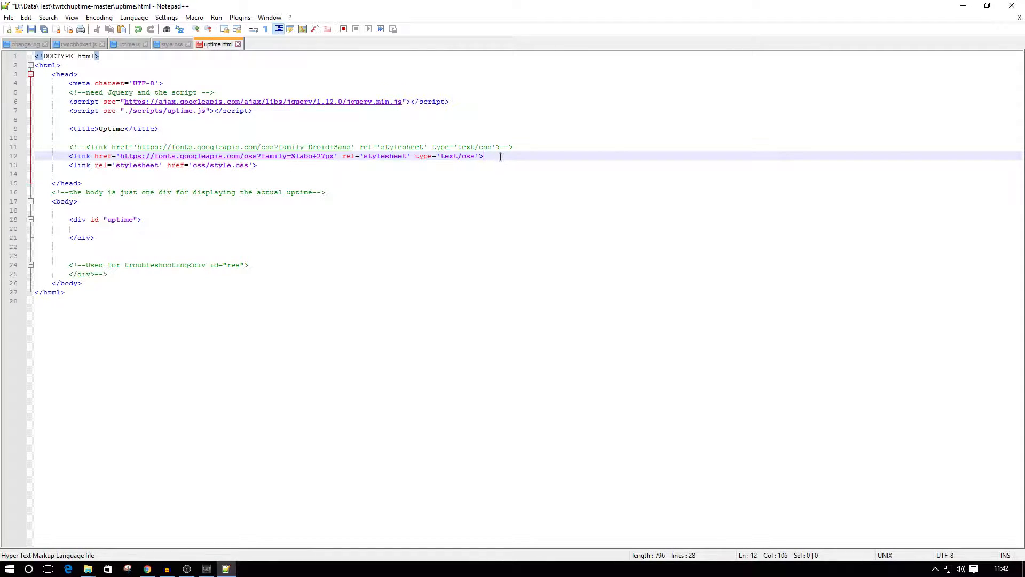
{"action": "left_click", "coordinate": [9, 19]}
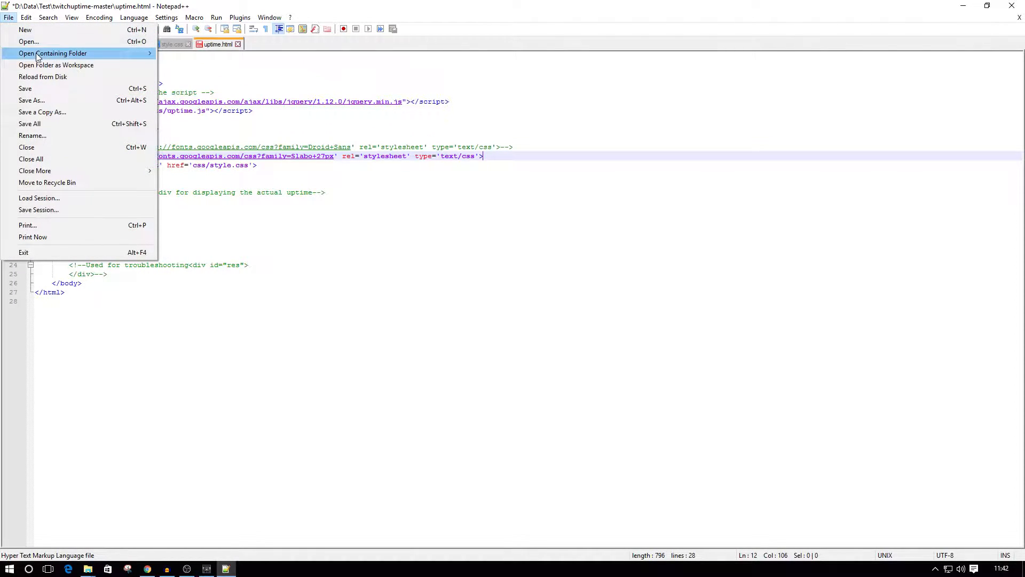
{"action": "left_click", "coordinate": [26, 89]}
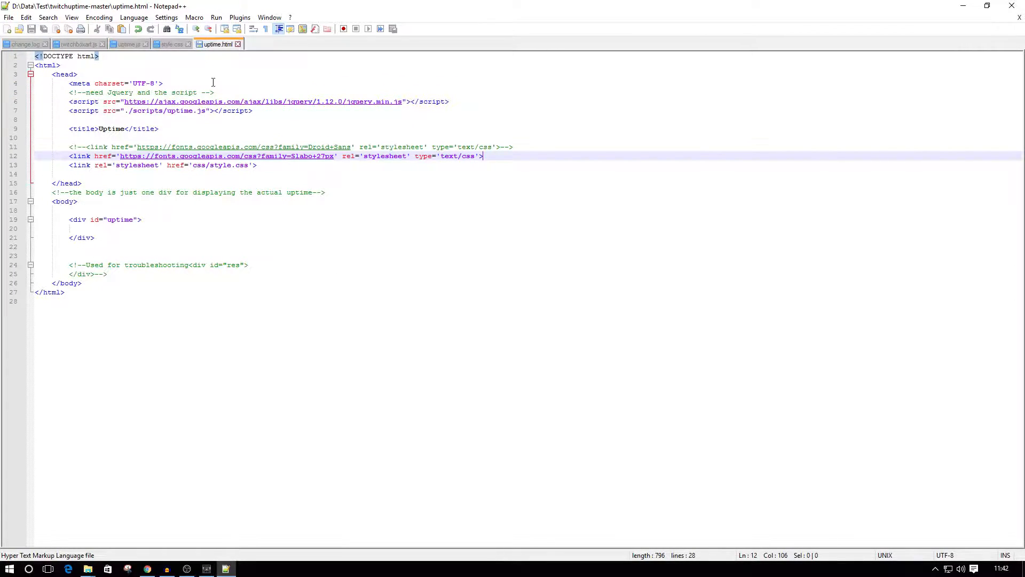
Check the font-family line in style.css, then switch to the browser and copy the CSS font-family rule for Slabo 27px.
{"action": "left_click", "coordinate": [173, 45]}
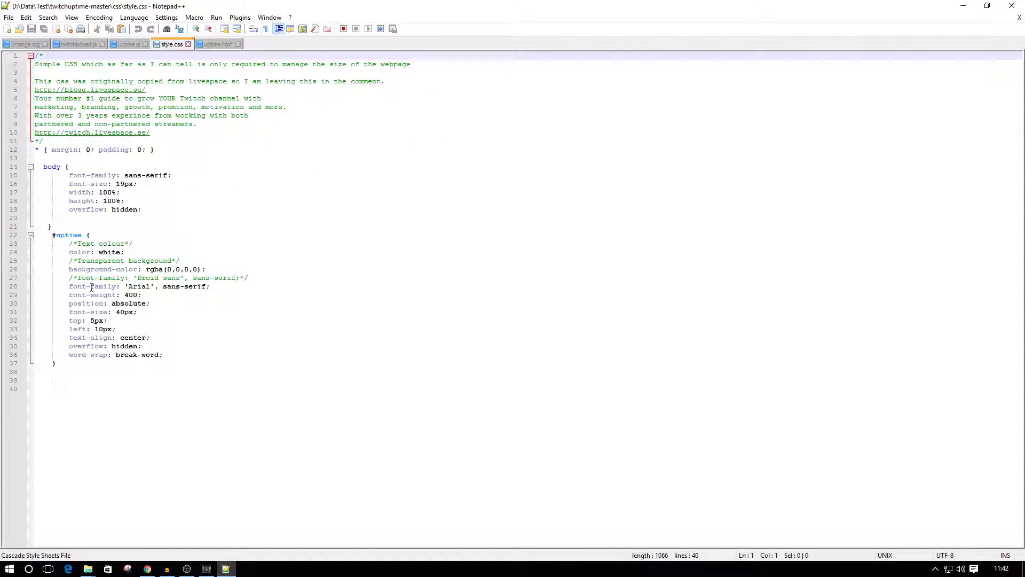
{"action": "left_click_drag", "start_coordinate": [68, 287], "coordinate": [234, 288]}
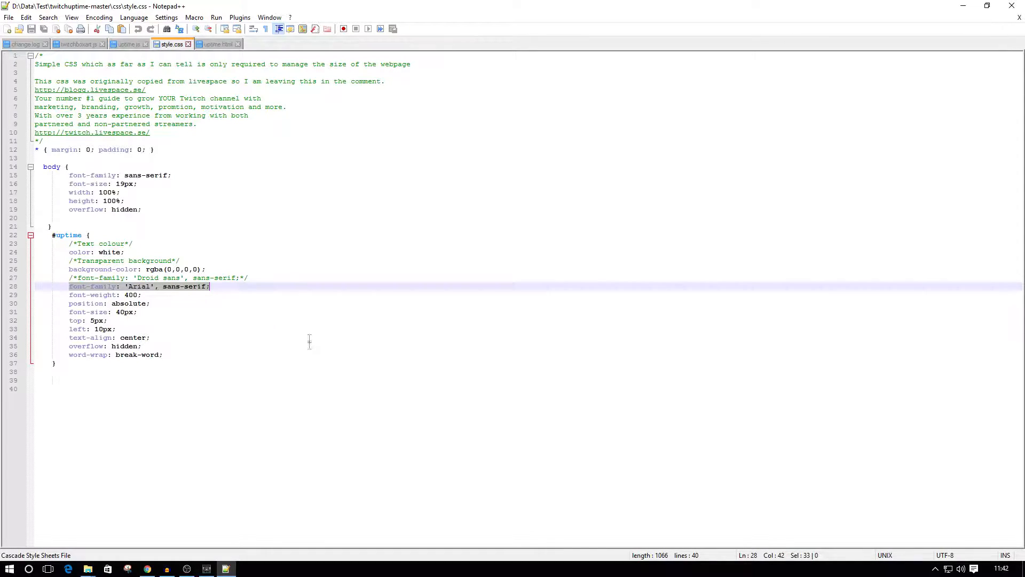
{"action": "left_click", "coordinate": [148, 570]}
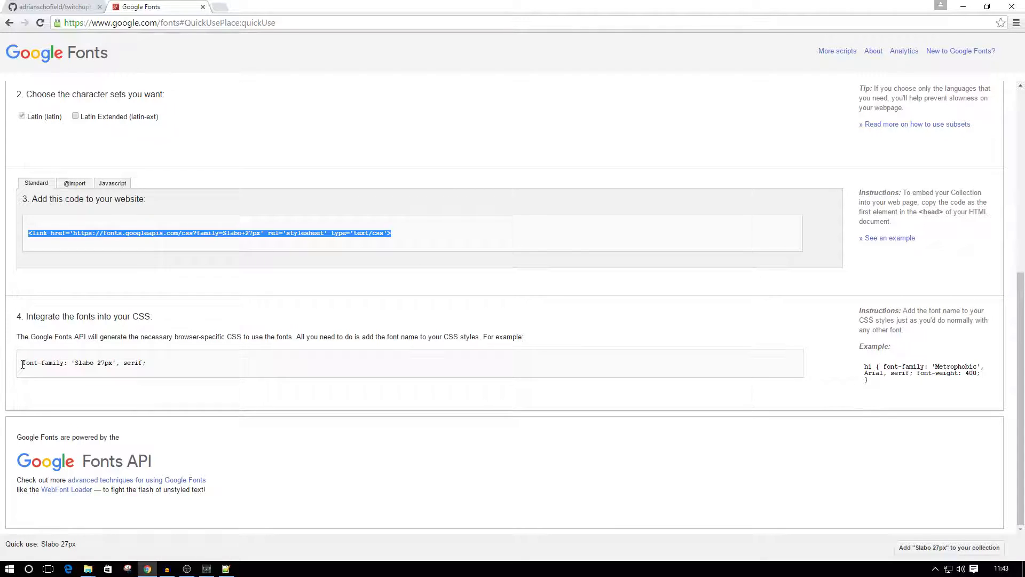
{"action": "left_click", "coordinate": [81, 362]}
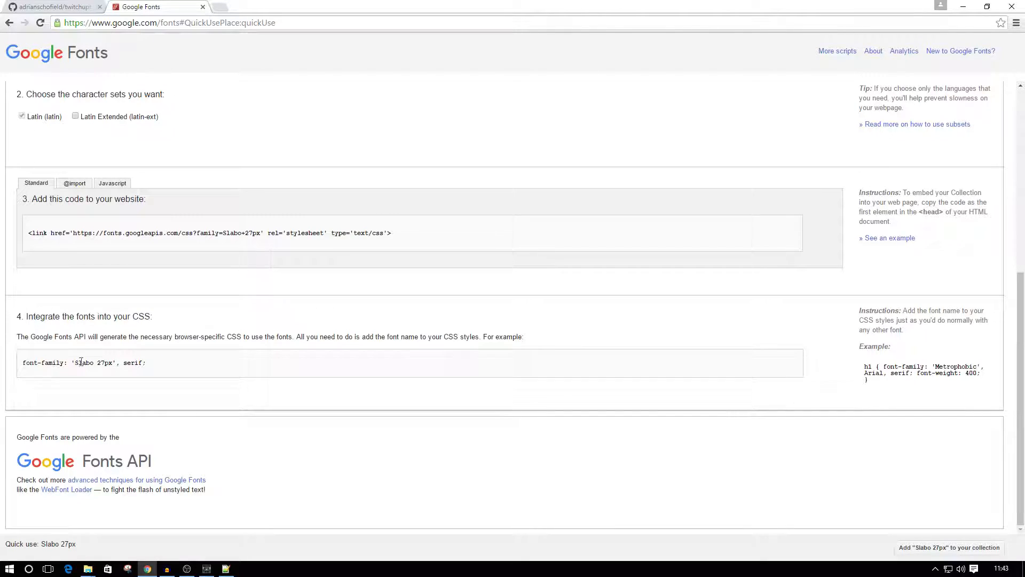
{"action": "triple_click", "coordinate": [25, 365]}
{"action": "right_click", "coordinate": [63, 361]}
{"action": "left_click", "coordinate": [105, 367]}
Switch back to Notepad++, replace the Arial font-family rule on line 28 of style.css with the copied Slabo 27px rule and save the file.
{"action": "left_click", "coordinate": [226, 568]}
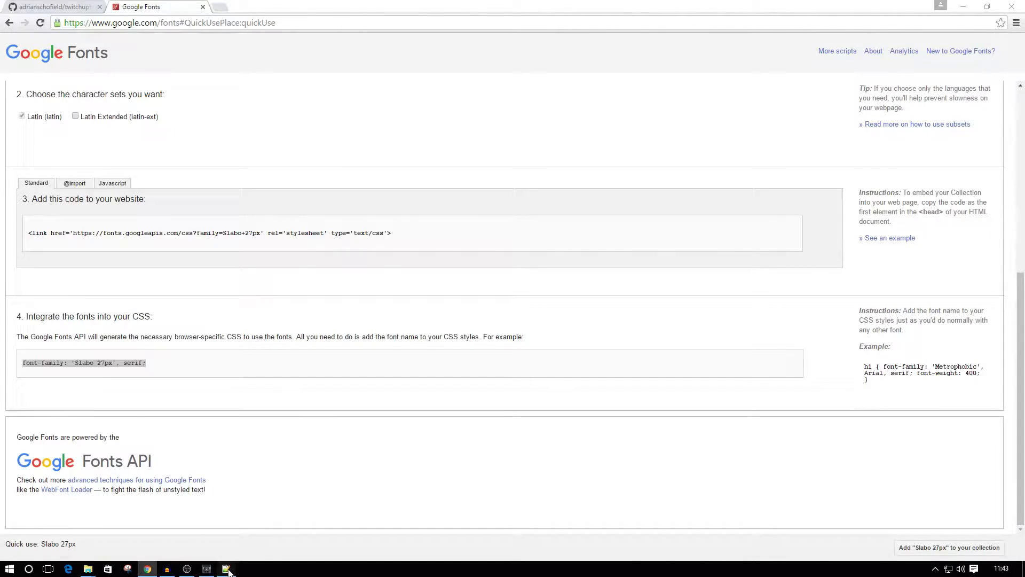
{"action": "left_click", "coordinate": [79, 287]}
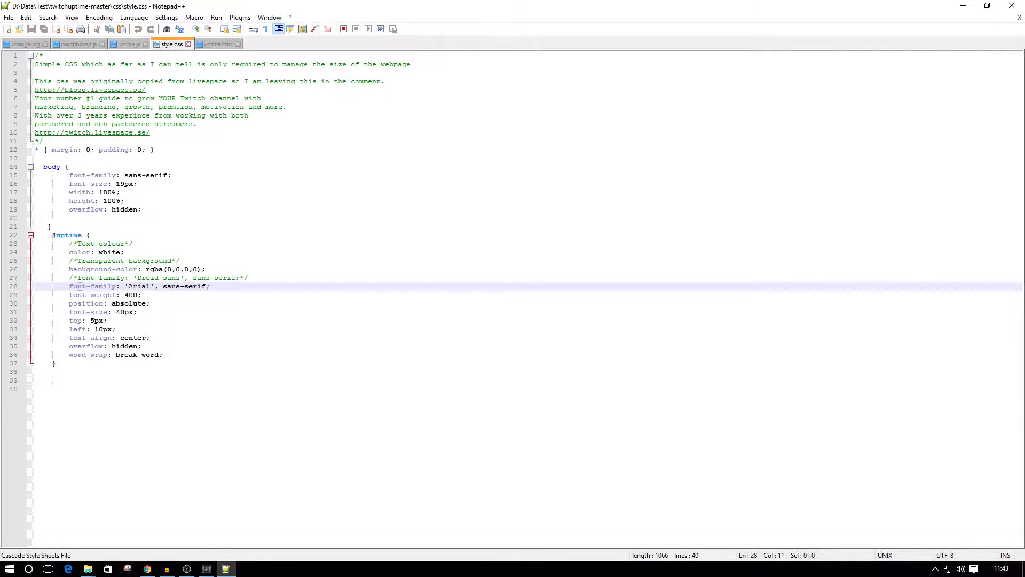
{"action": "left_click_drag", "start_coordinate": [70, 287], "coordinate": [216, 289]}
{"action": "key", "text": "ctrl+v"}
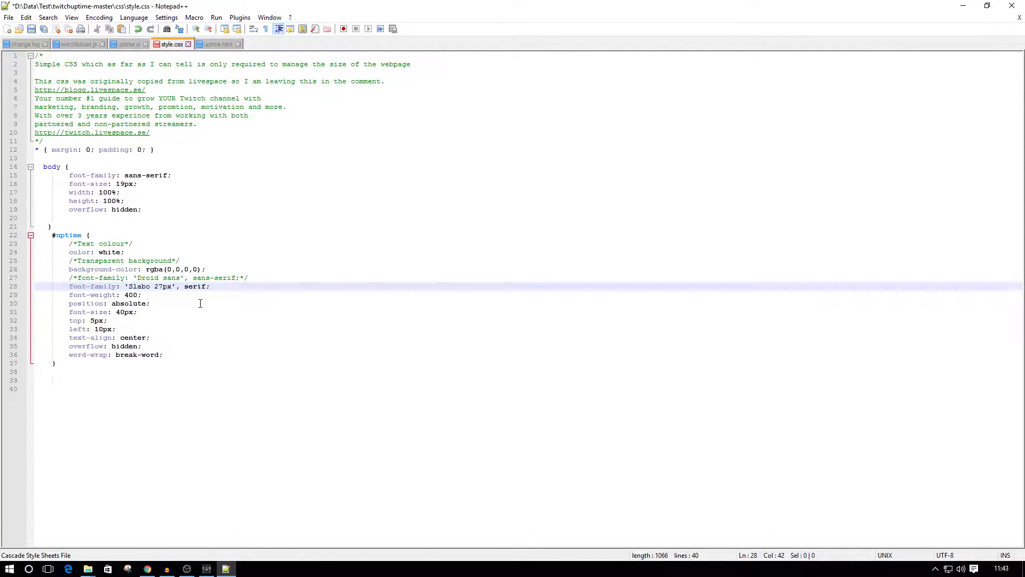
{"action": "left_click", "coordinate": [9, 17]}
{"action": "left_click", "coordinate": [32, 89]}
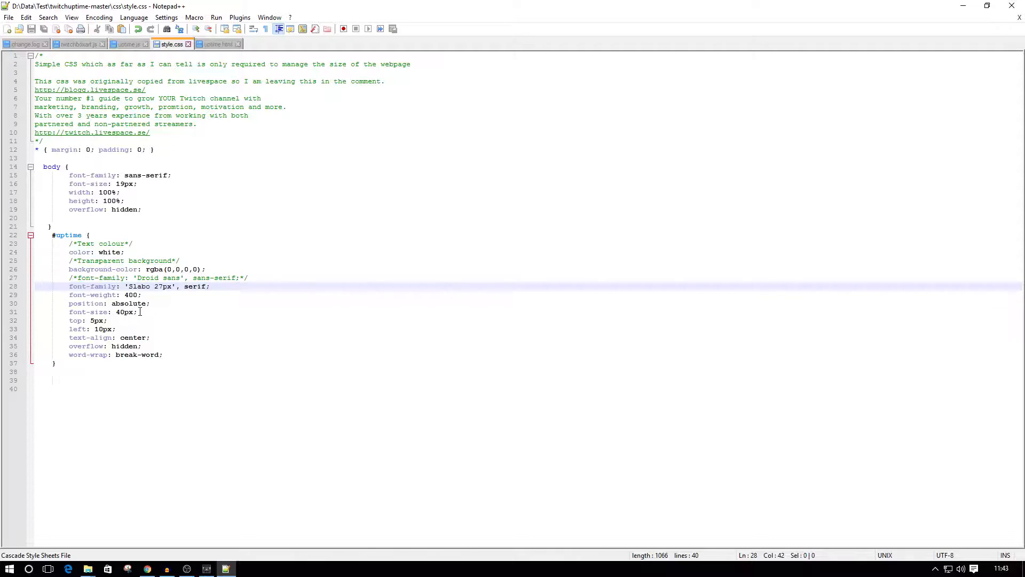
{"action": "left_click_drag", "start_coordinate": [70, 312], "coordinate": [177, 311]}
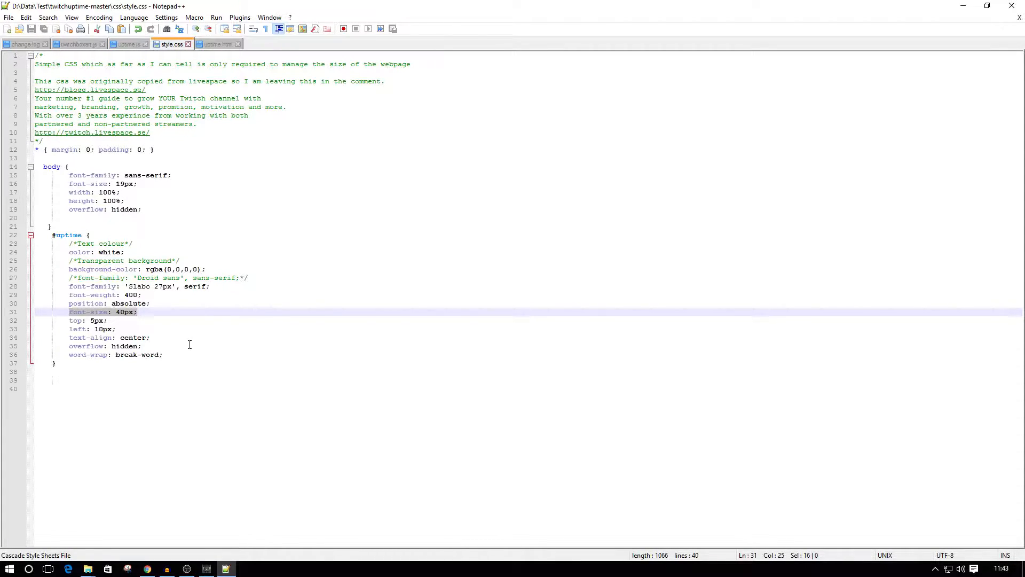
Uncomment the displayTime() debugging call on line 55 of uptime.js and save the file.
{"action": "left_click", "coordinate": [129, 46]}
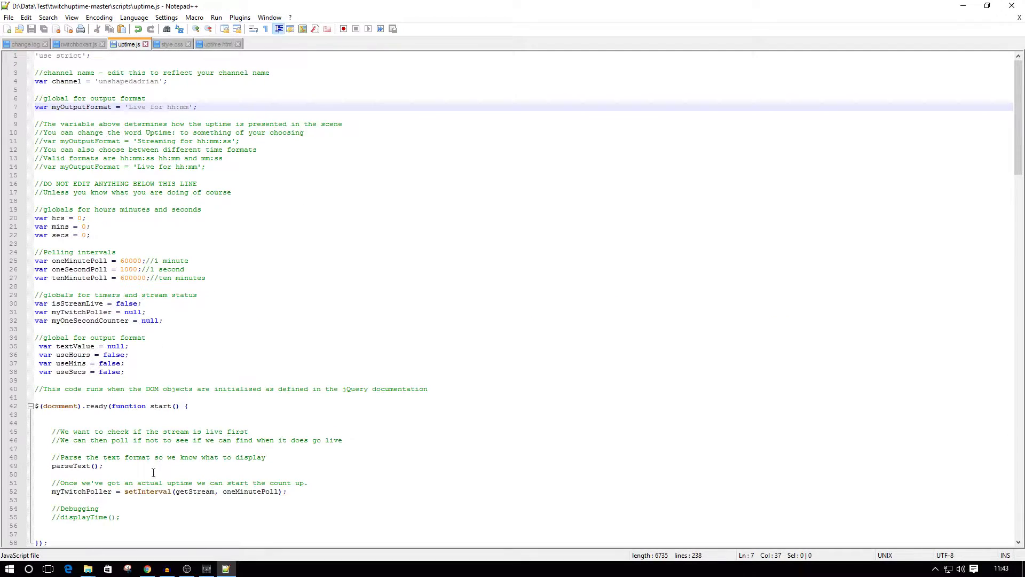
{"action": "scroll", "coordinate": [70, 460], "scroll_direction": "down", "scroll_amount": 2}
{"action": "left_click", "coordinate": [62, 466]}
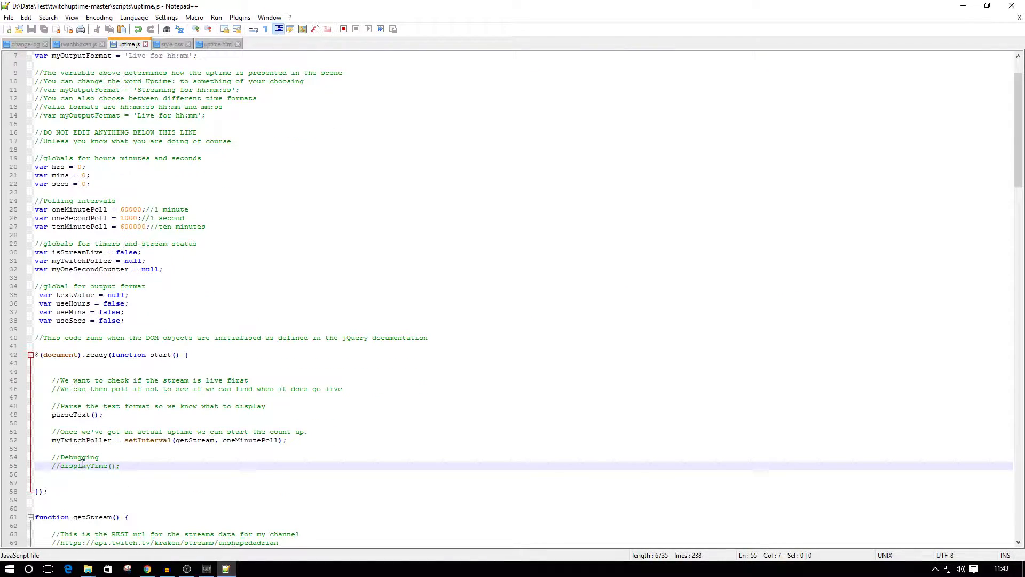
{"action": "key", "text": "BackSpace"}
{"action": "key", "text": "BackSpace"}
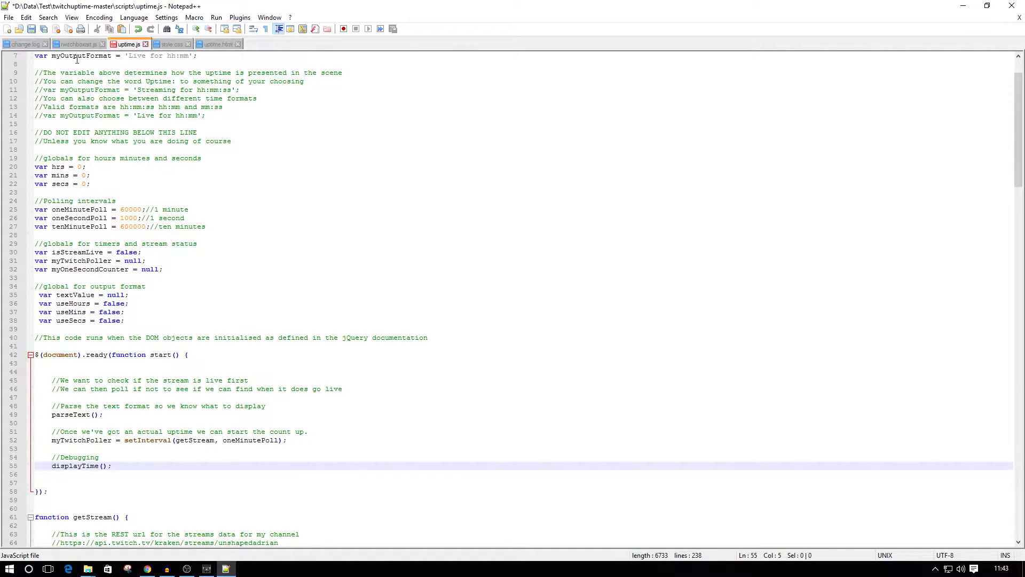
{"action": "left_click", "coordinate": [9, 17]}
{"action": "left_click", "coordinate": [24, 87]}
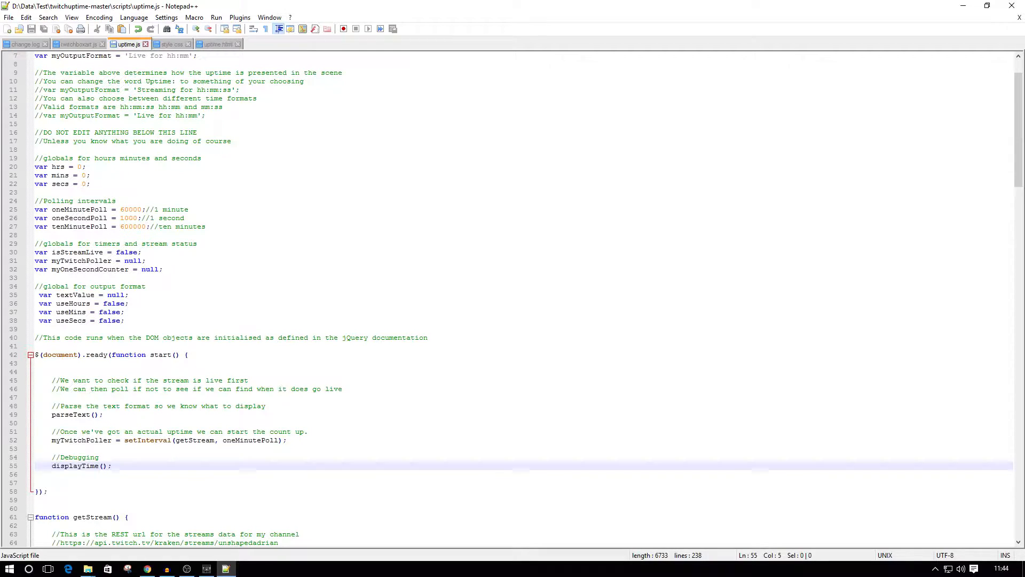
Minimize Notepad++, switch to OBS and add a new browser source named uptime to the Empty Scene.
{"action": "left_click", "coordinate": [963, 6]}
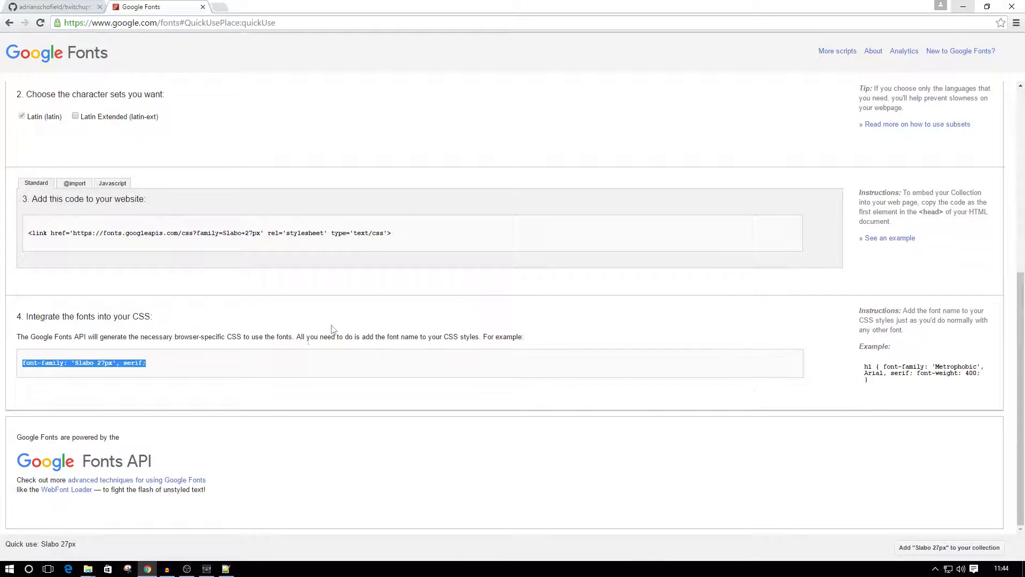
{"action": "left_click", "coordinate": [187, 568]}
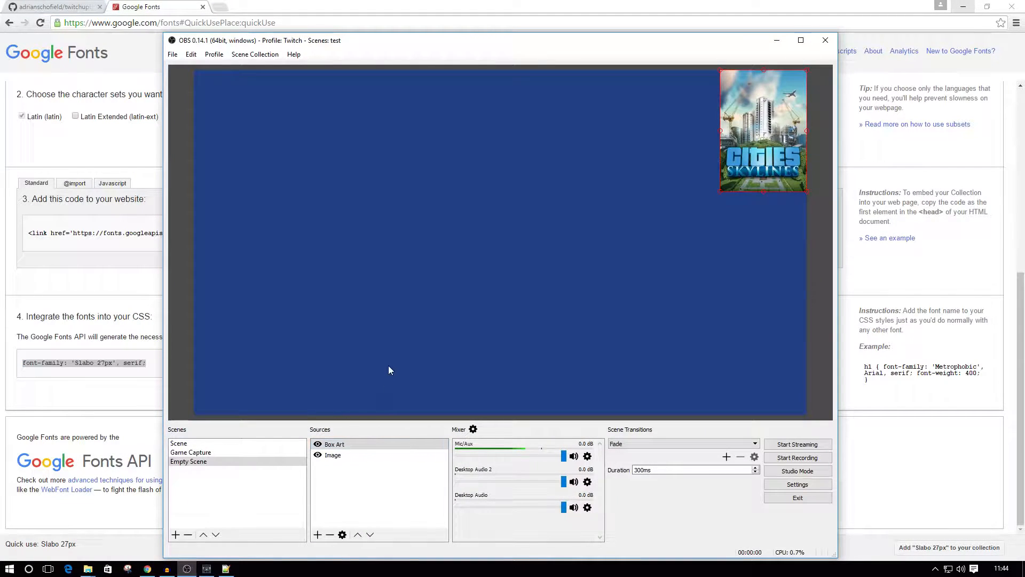
{"action": "left_click", "coordinate": [319, 534]}
{"action": "left_click", "coordinate": [377, 435]}
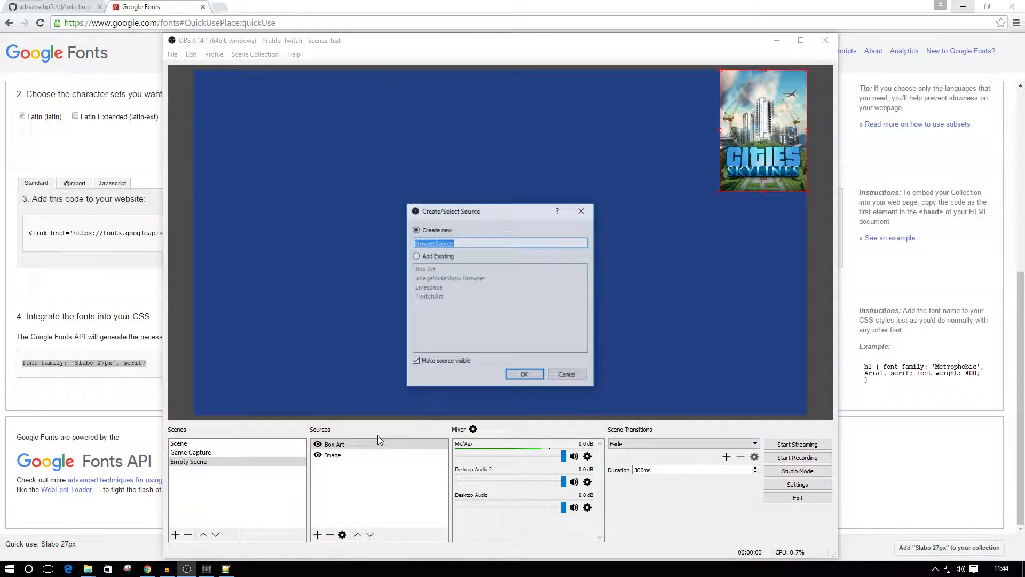
{"action": "type", "text": "up"}
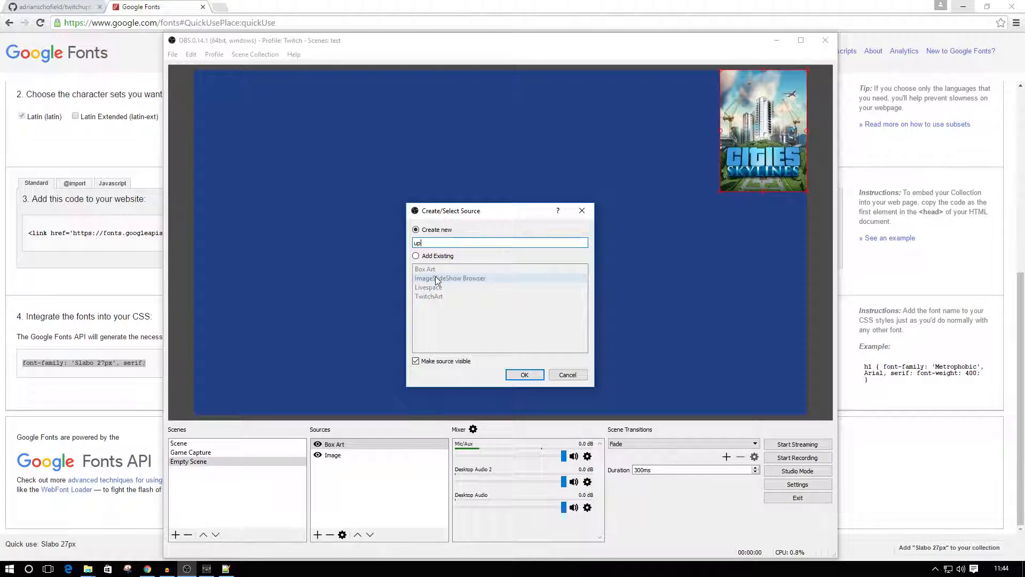
{"action": "type", "text": "time"}
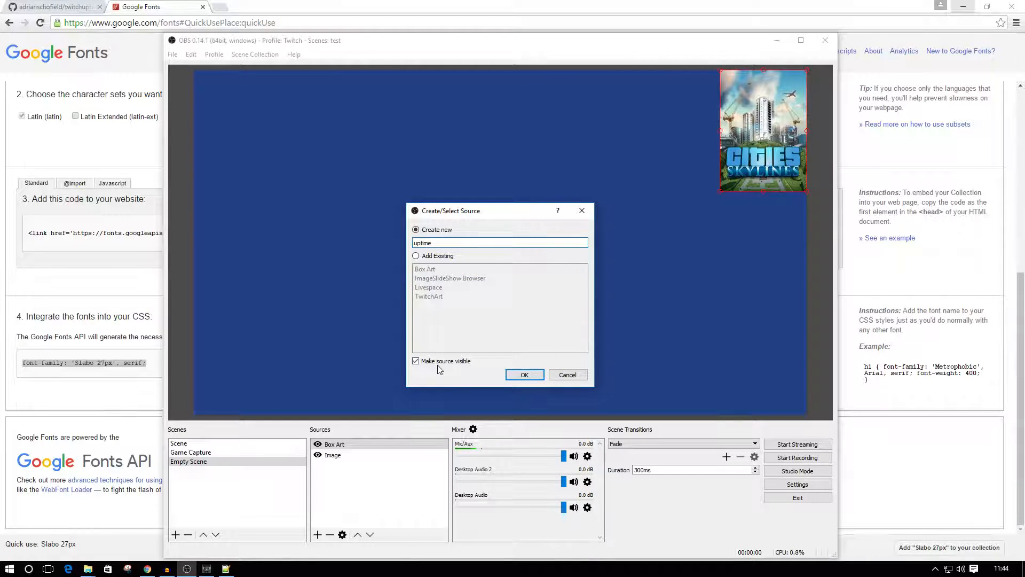
{"action": "left_click", "coordinate": [525, 376]}
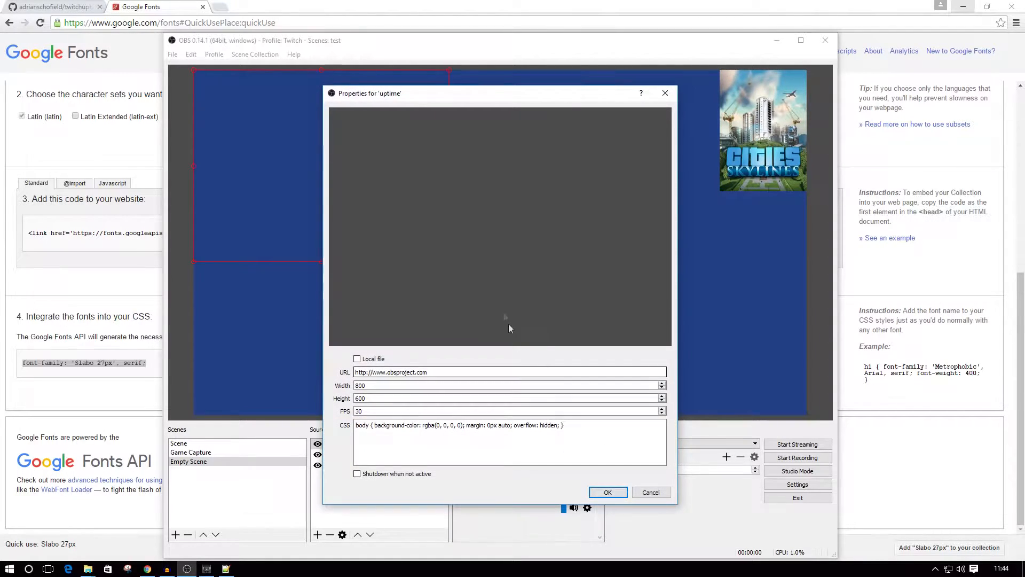
Make the uptime source use a local file and choose uptime.html from the Test\twitchuptime-master folder.
{"action": "left_click", "coordinate": [357, 359]}
{"action": "left_click", "coordinate": [646, 372]}
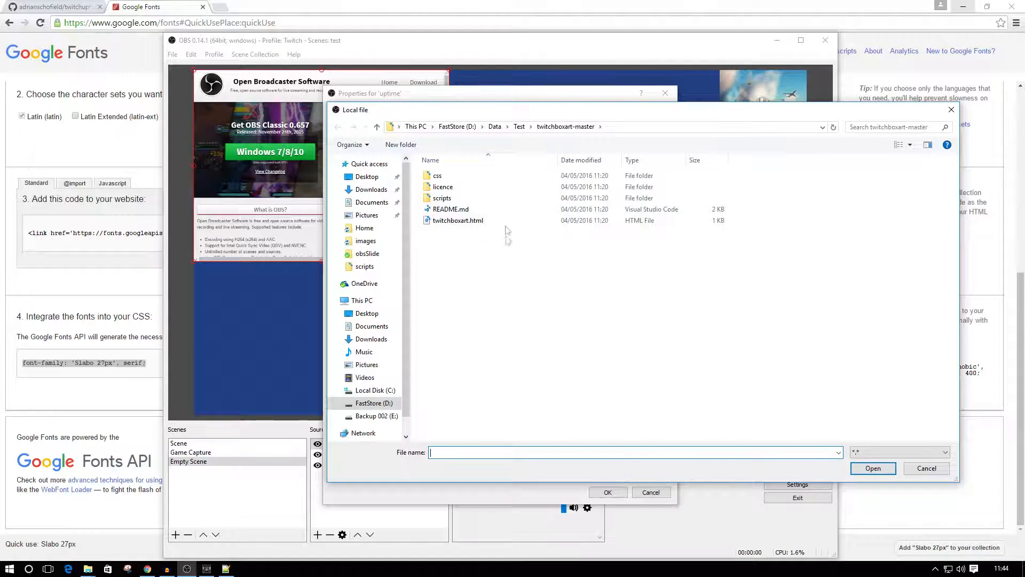
{"action": "left_click", "coordinate": [520, 128]}
{"action": "double_click", "coordinate": [480, 187]}
{"action": "left_click", "coordinate": [451, 221]}
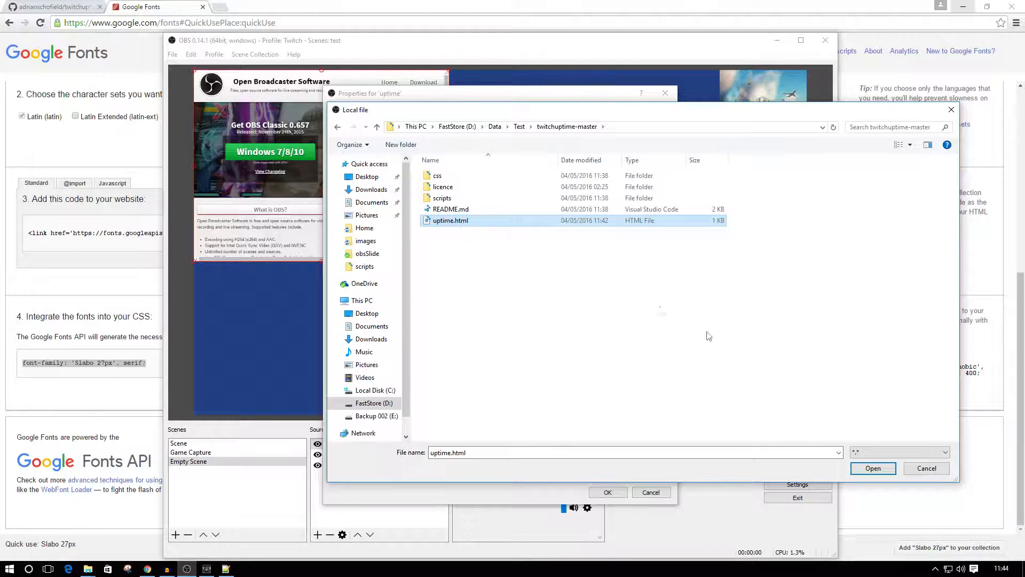
{"action": "left_click", "coordinate": [874, 468]}
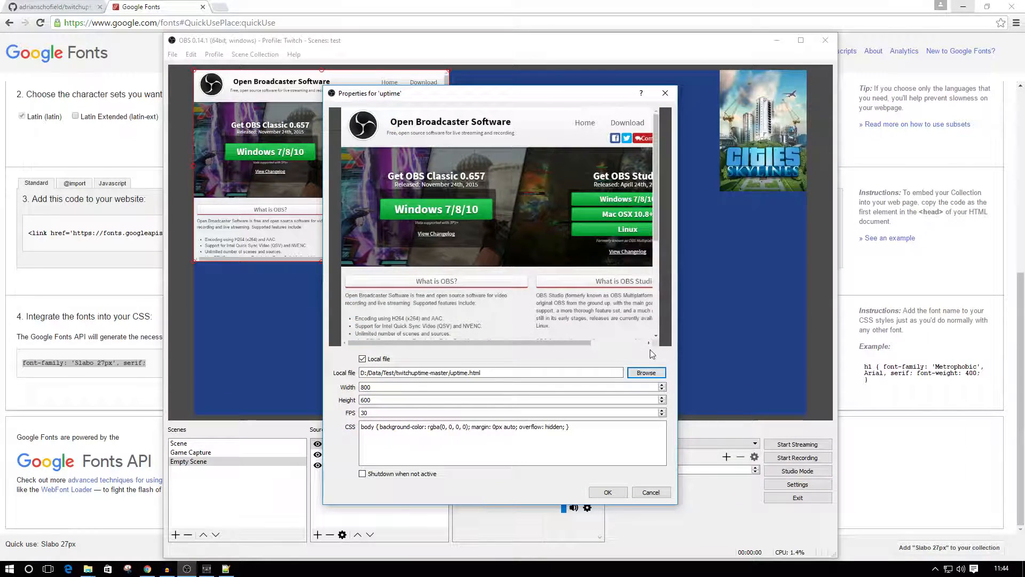
Set the uptime source's height to 50, enable Shutdown when not active and accept the properties.
{"action": "double_click", "coordinate": [368, 386]}
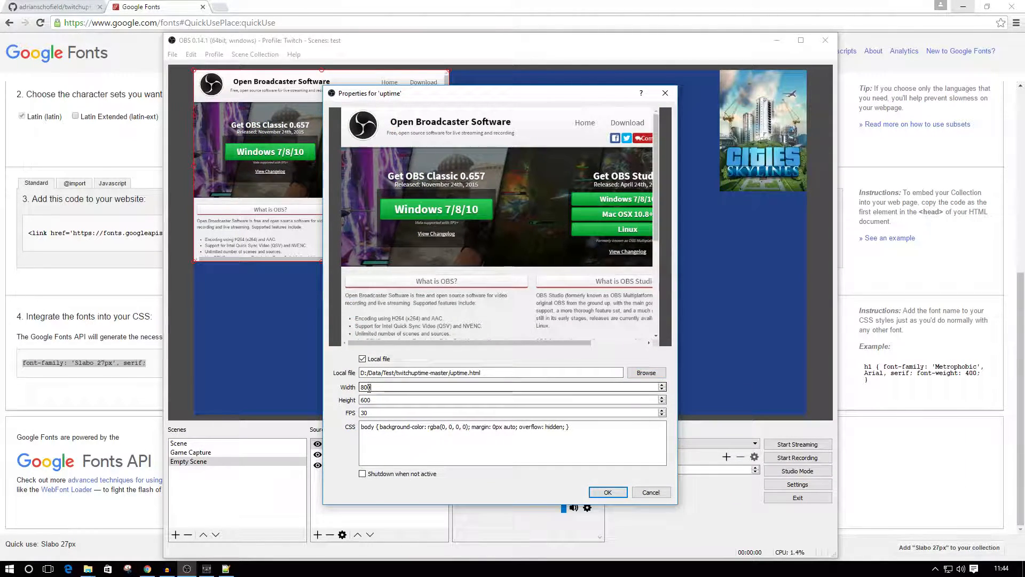
{"action": "double_click", "coordinate": [367, 400]}
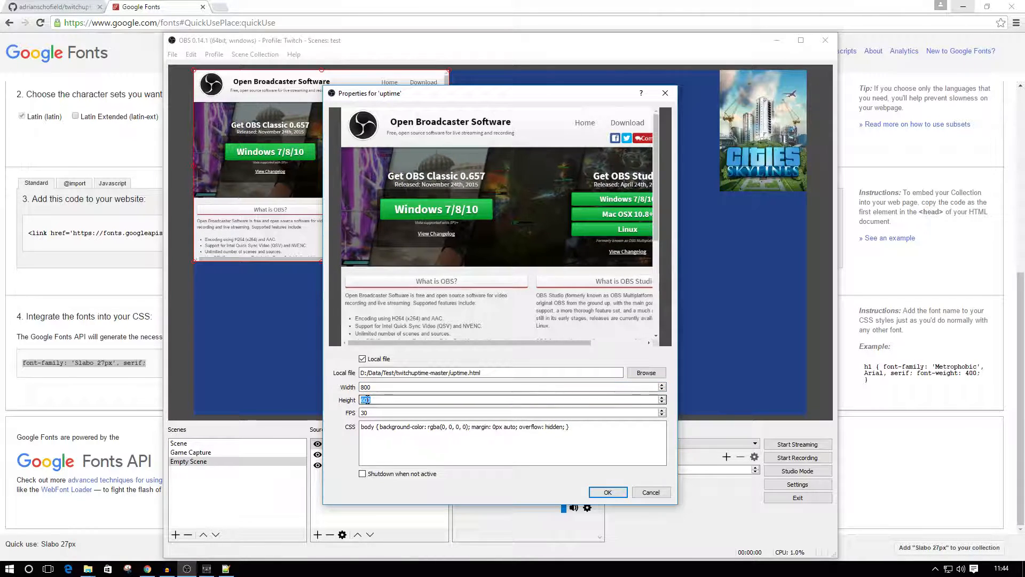
{"action": "type", "text": "50"}
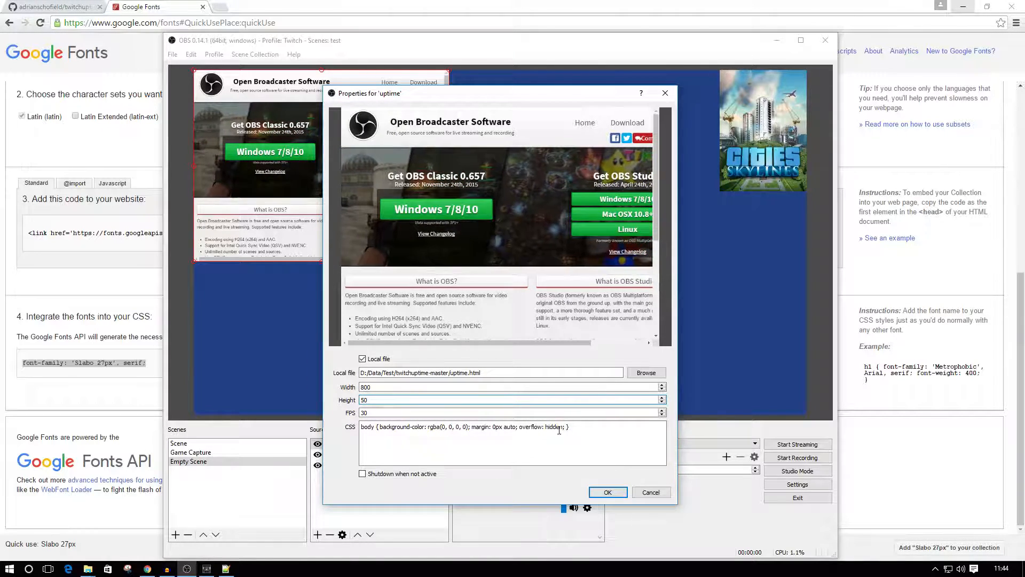
{"action": "left_click", "coordinate": [380, 386]}
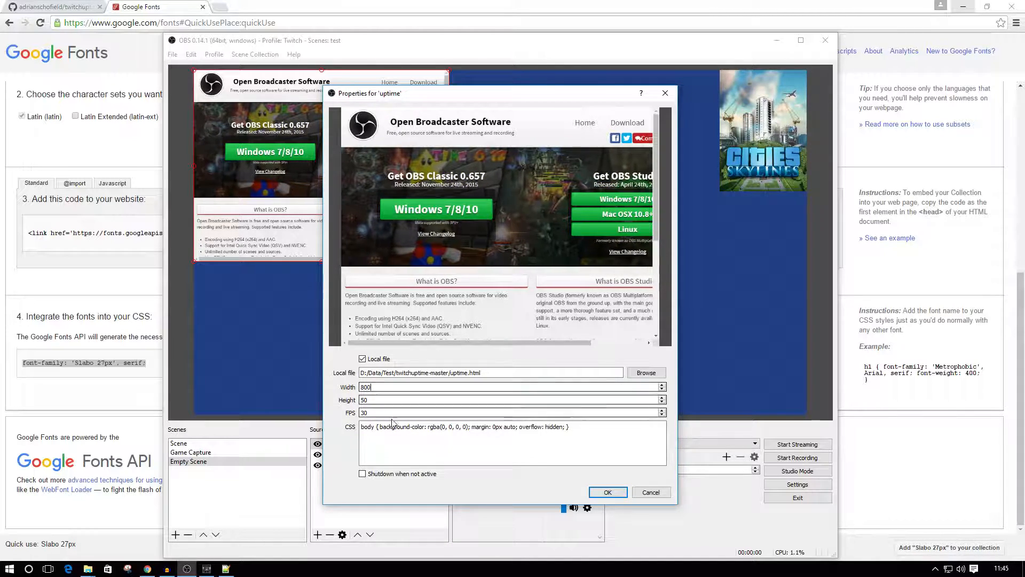
{"action": "left_click", "coordinate": [362, 474]}
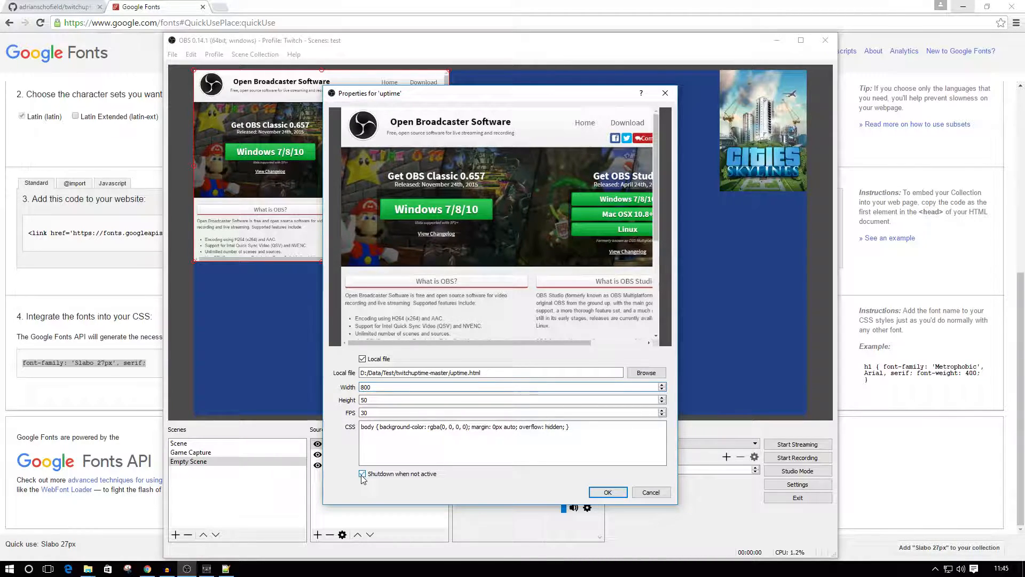
{"action": "left_click", "coordinate": [608, 492]}
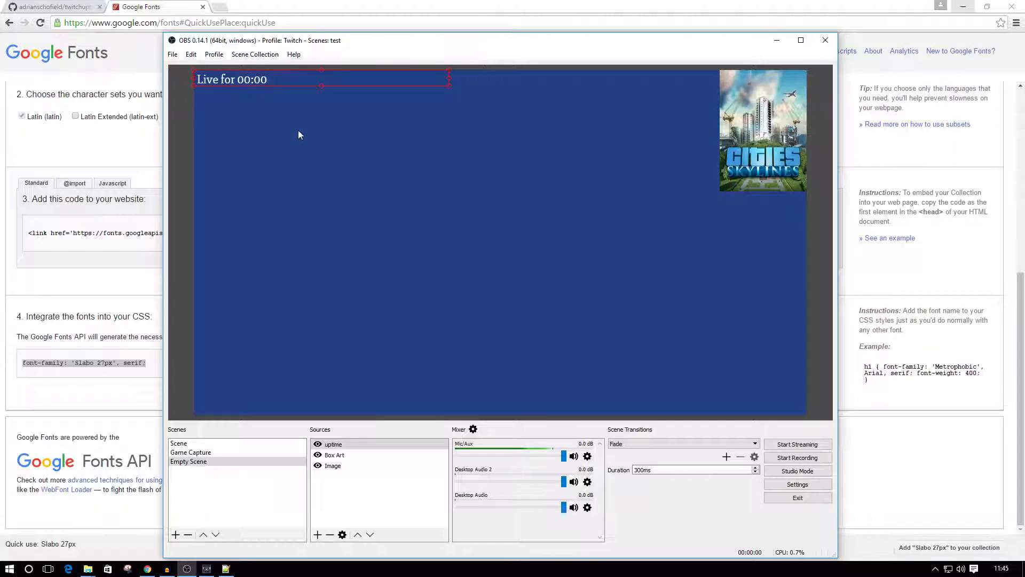
Move the uptime source to the bottom middle of the scene preview.
{"action": "left_click_drag", "start_coordinate": [291, 80], "coordinate": [483, 404]}
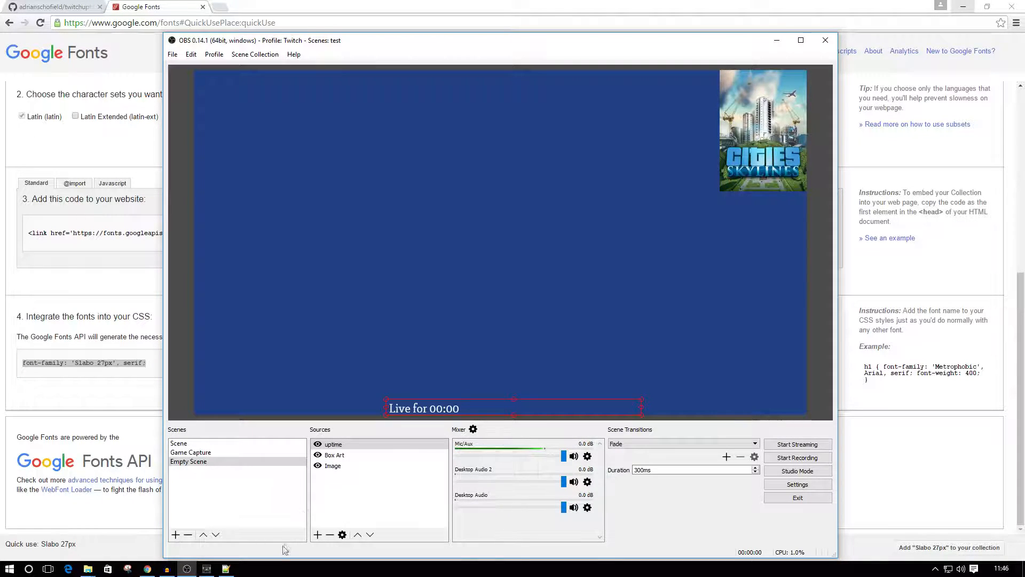
Switch to Notepad++ and copy all the CSS rules on lines 12 to 37 of style.css, below the opening comment.
{"action": "left_click", "coordinate": [226, 570]}
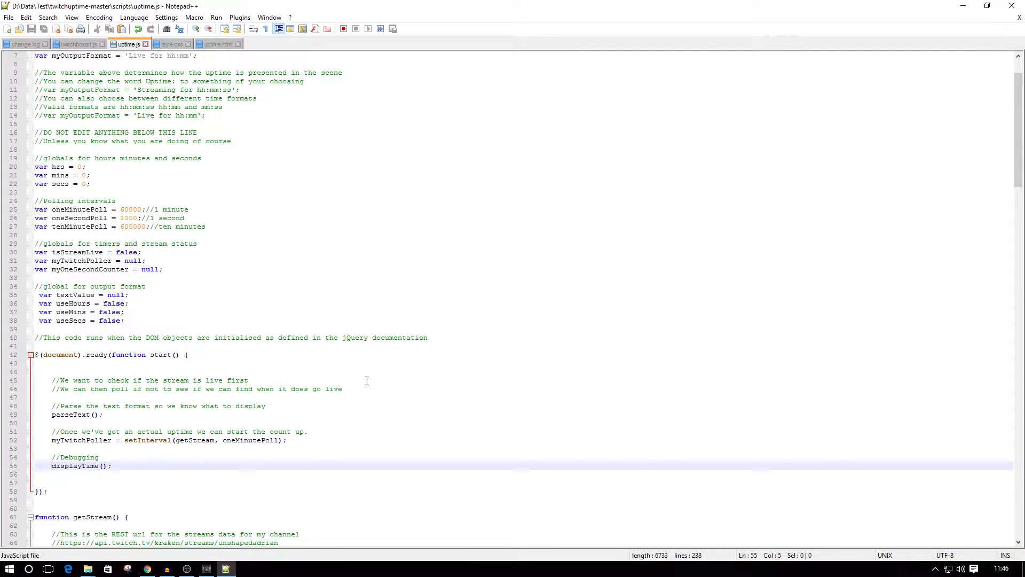
{"action": "left_click", "coordinate": [175, 44]}
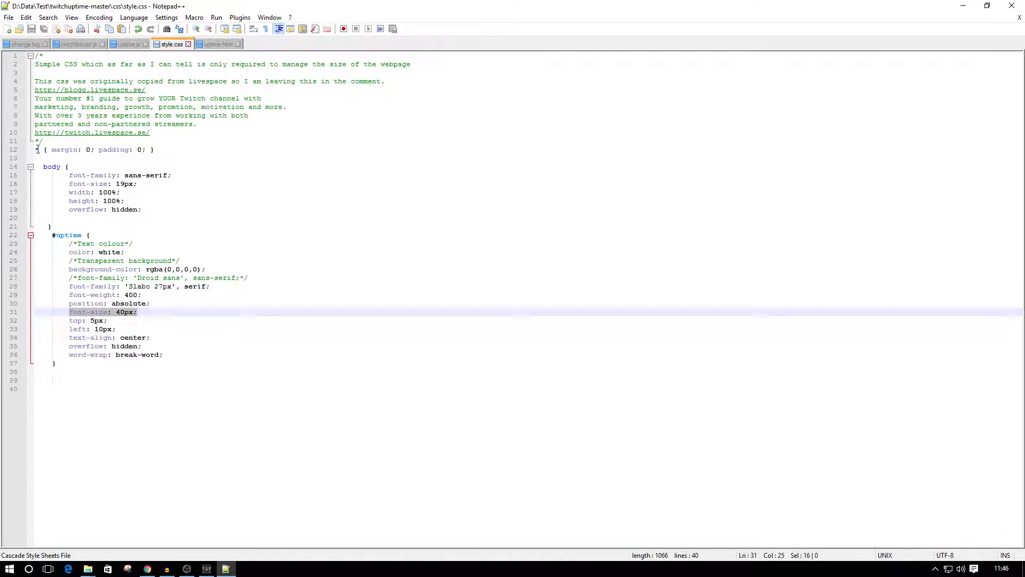
{"action": "left_click_drag", "start_coordinate": [36, 150], "coordinate": [237, 367]}
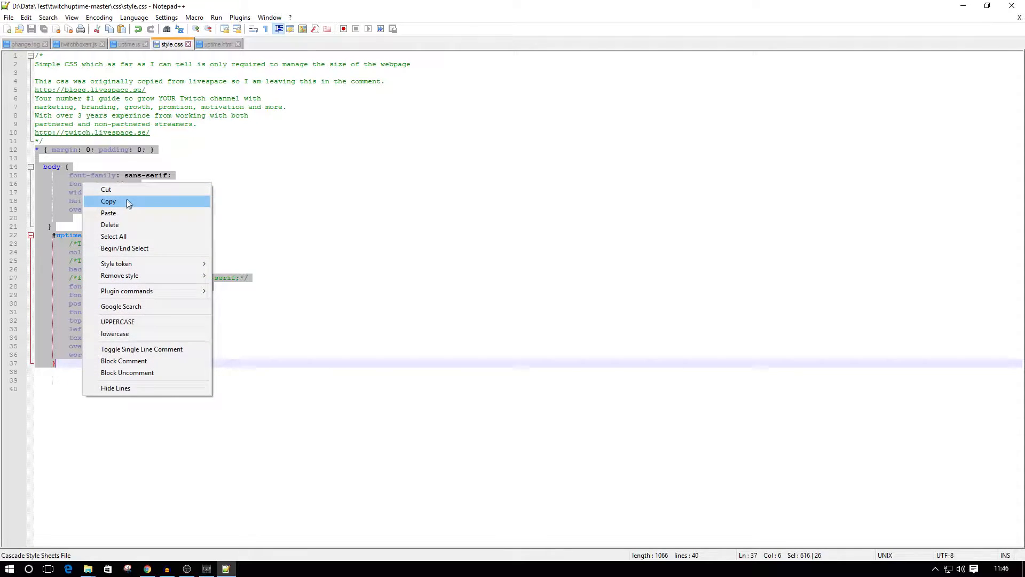
{"action": "left_click", "coordinate": [124, 200]}
Switch to OBS, replace the uptime source's custom CSS with the copied style.css rules and accept the properties.
{"action": "left_click", "coordinate": [187, 568]}
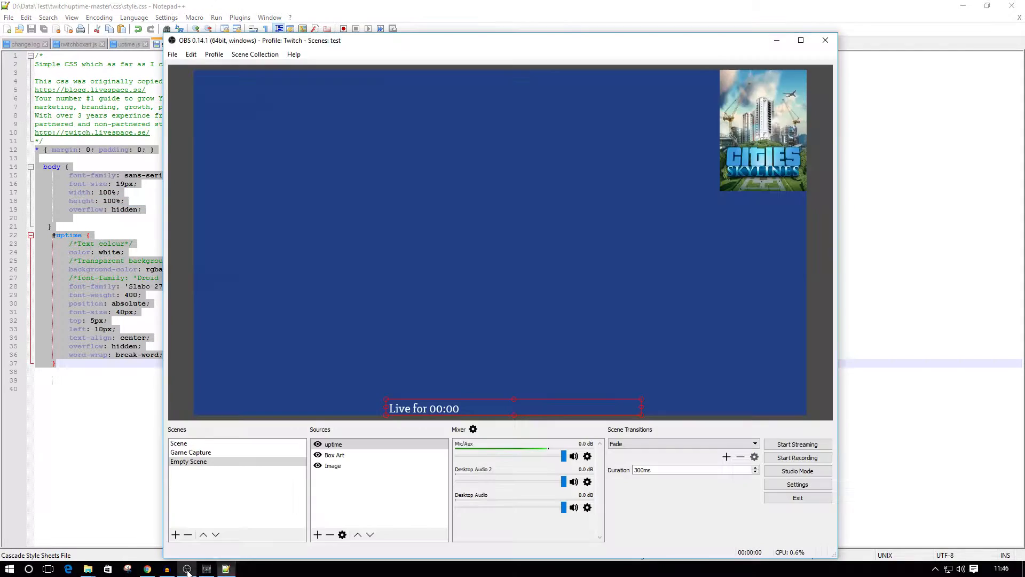
{"action": "right_click", "coordinate": [340, 449]}
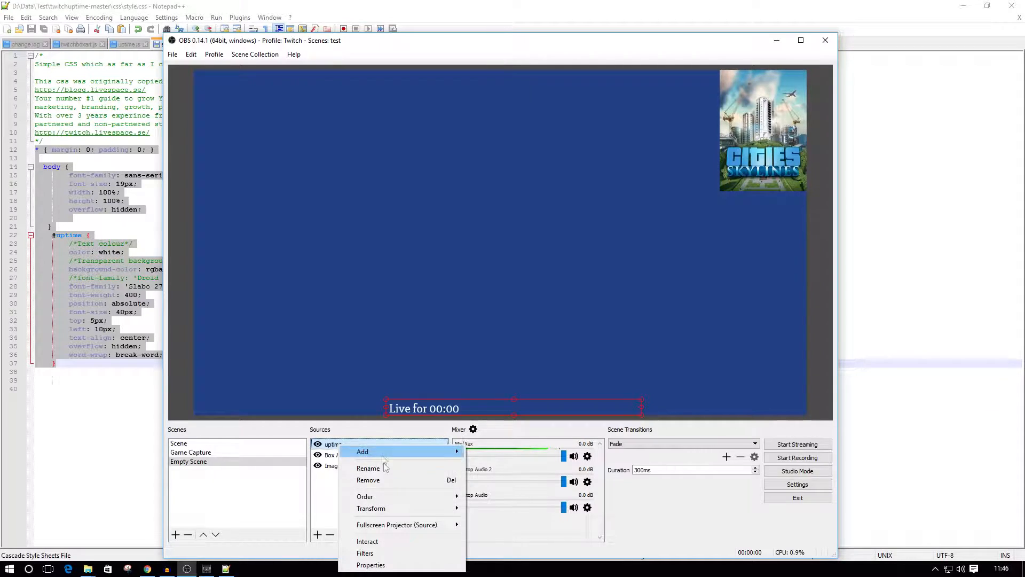
{"action": "left_click", "coordinate": [368, 564]}
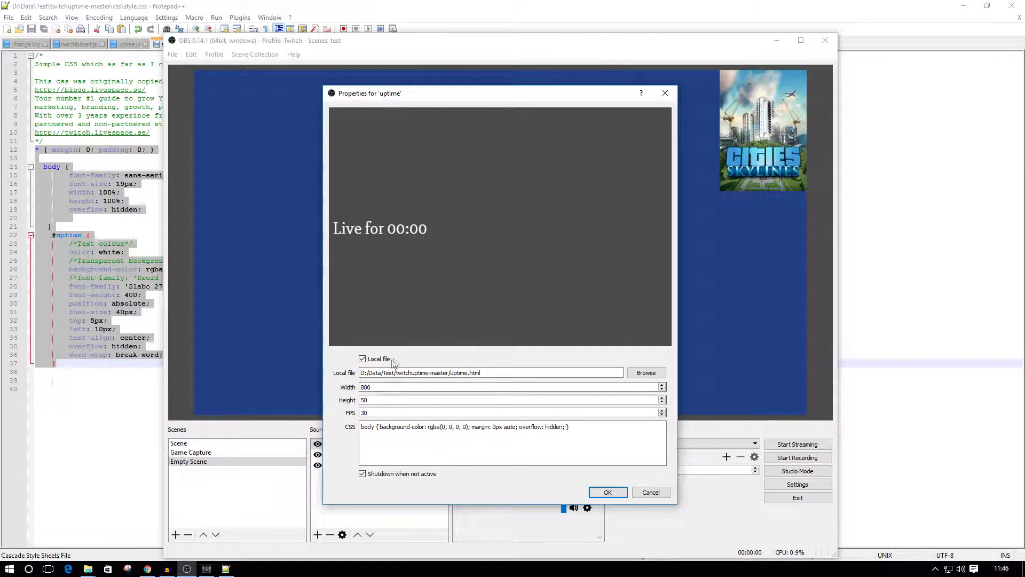
{"action": "left_click_drag", "start_coordinate": [598, 426], "coordinate": [360, 428]}
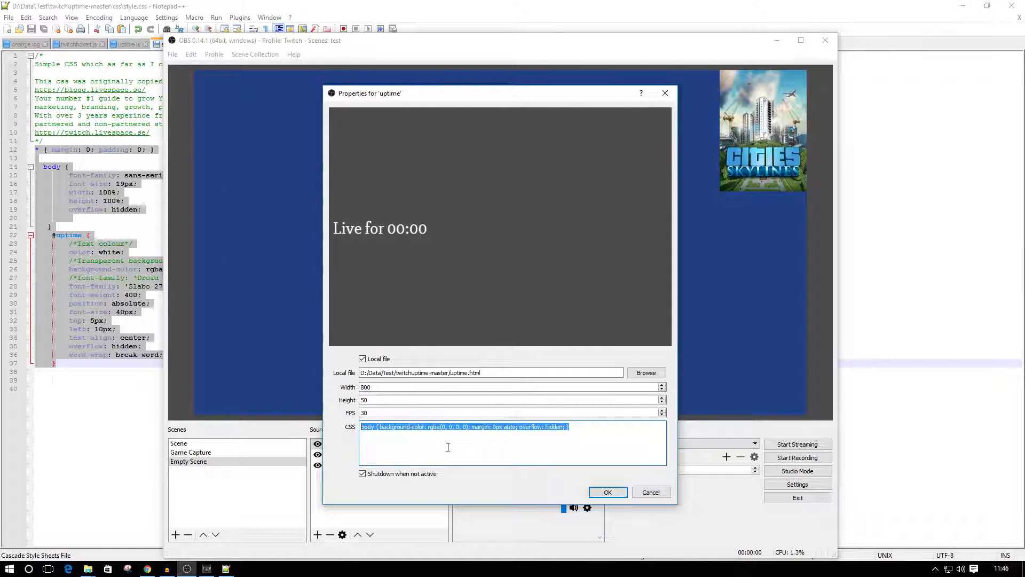
{"action": "key", "text": "ctrl+v"}
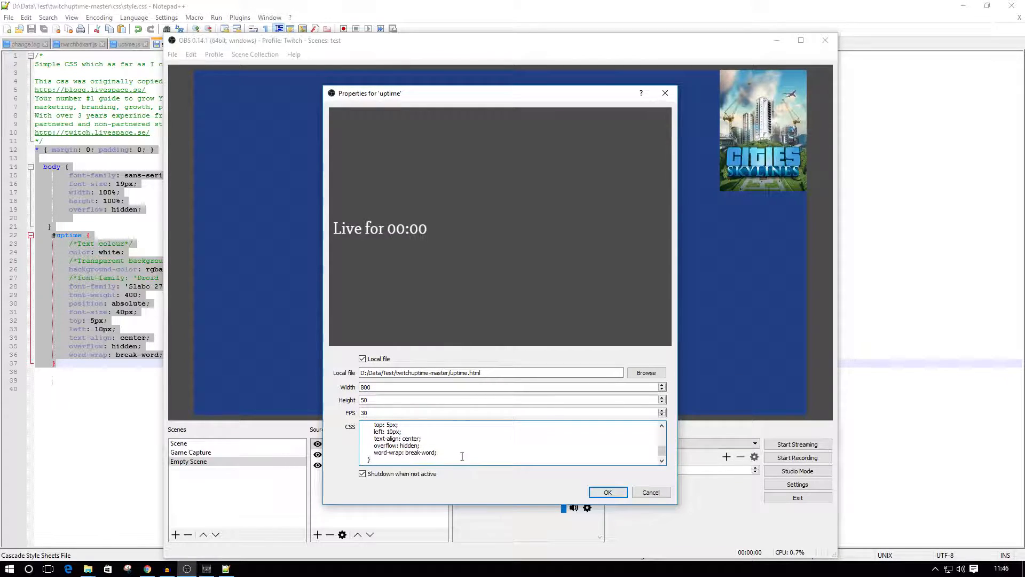
{"action": "left_click", "coordinate": [605, 491]}
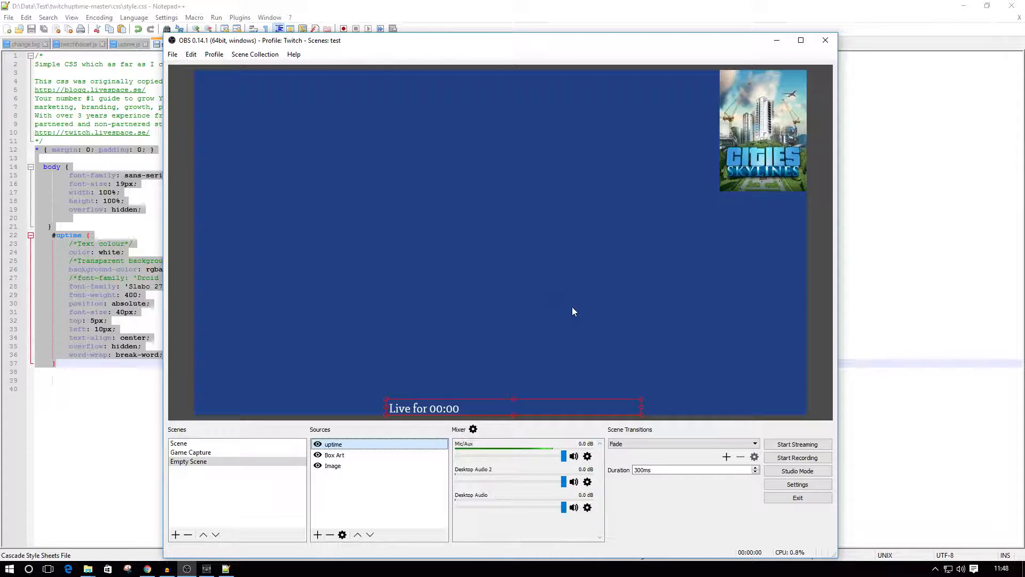
Minimize OBS and Notepad++ to get back to the browser and close the Google Fonts page.
{"action": "left_click", "coordinate": [776, 43]}
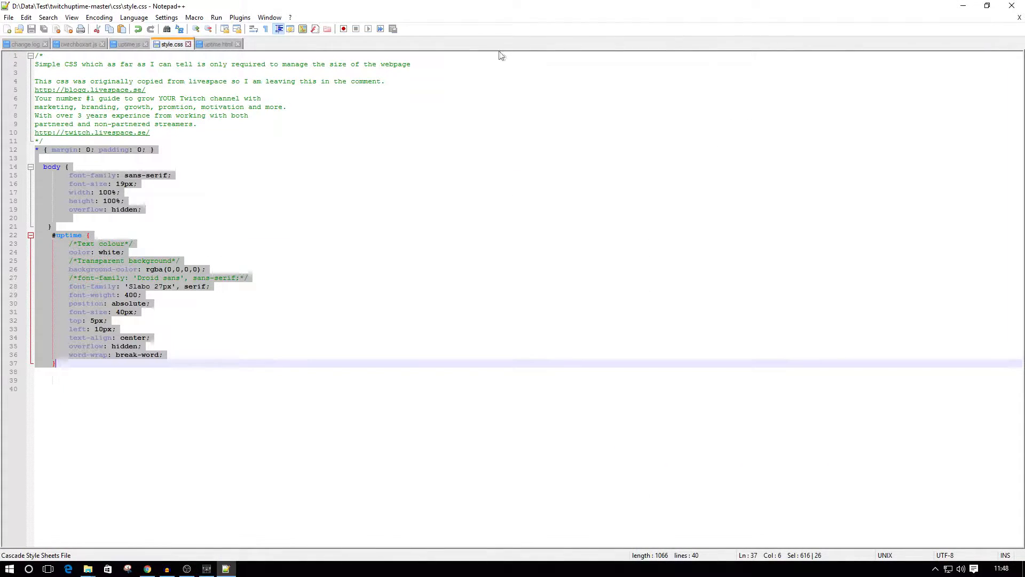
{"action": "left_click", "coordinate": [962, 6]}
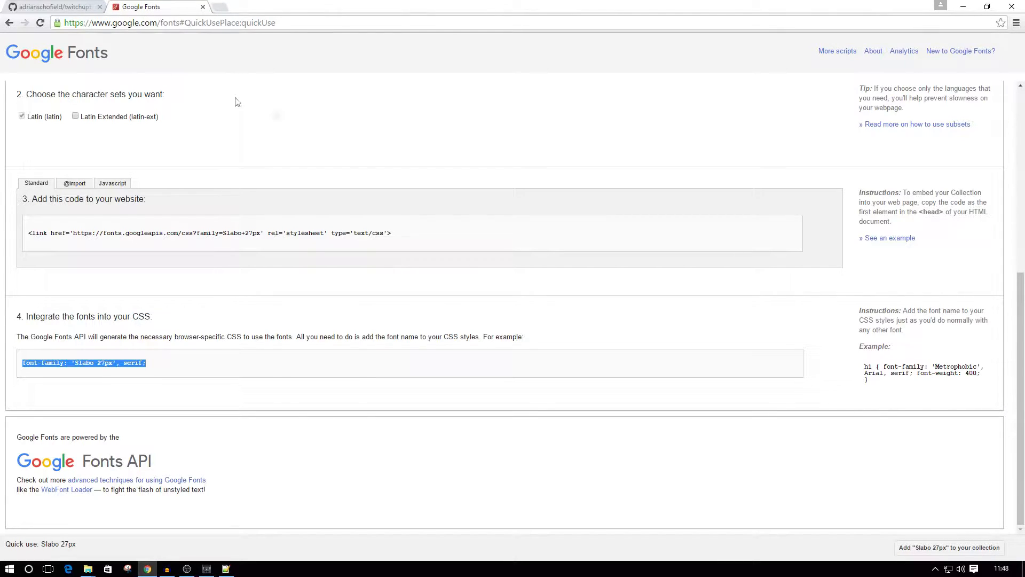
{"action": "left_click", "coordinate": [204, 7]}
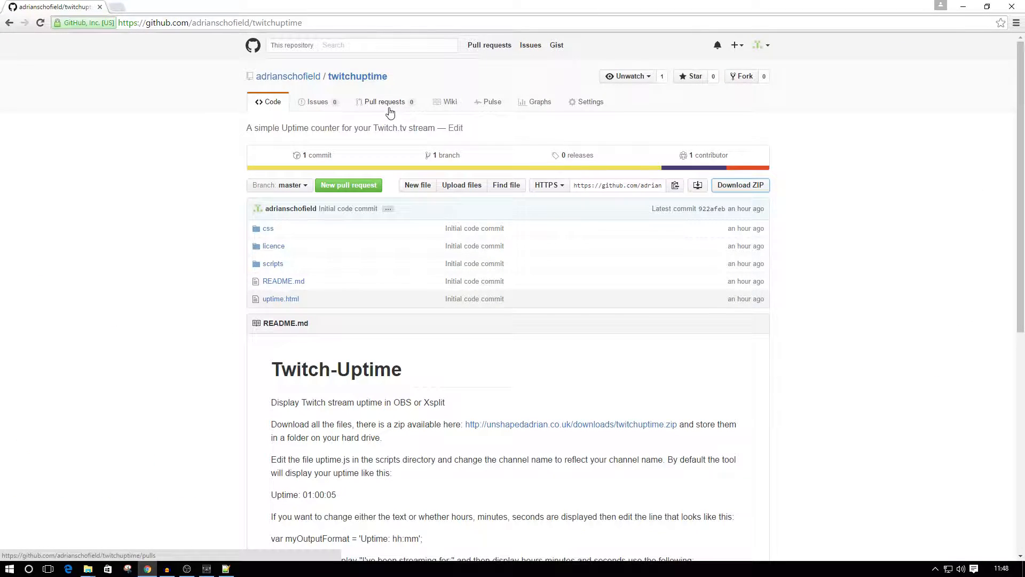
Open the obsSlide repository from the twitchuptime owner's GitHub profile and download it as a ZIP.
{"action": "left_click", "coordinate": [314, 79]}
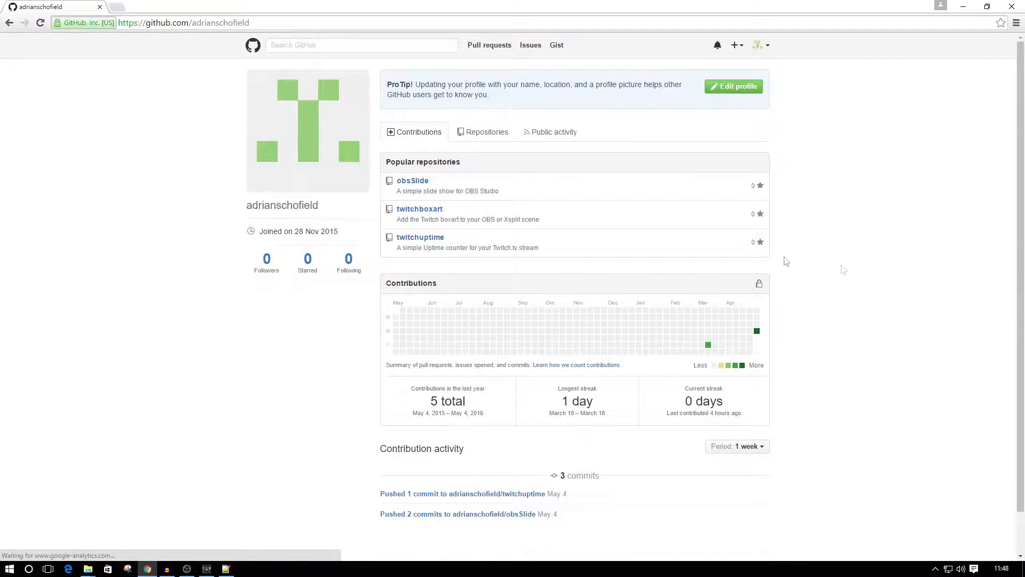
{"action": "left_click", "coordinate": [413, 182]}
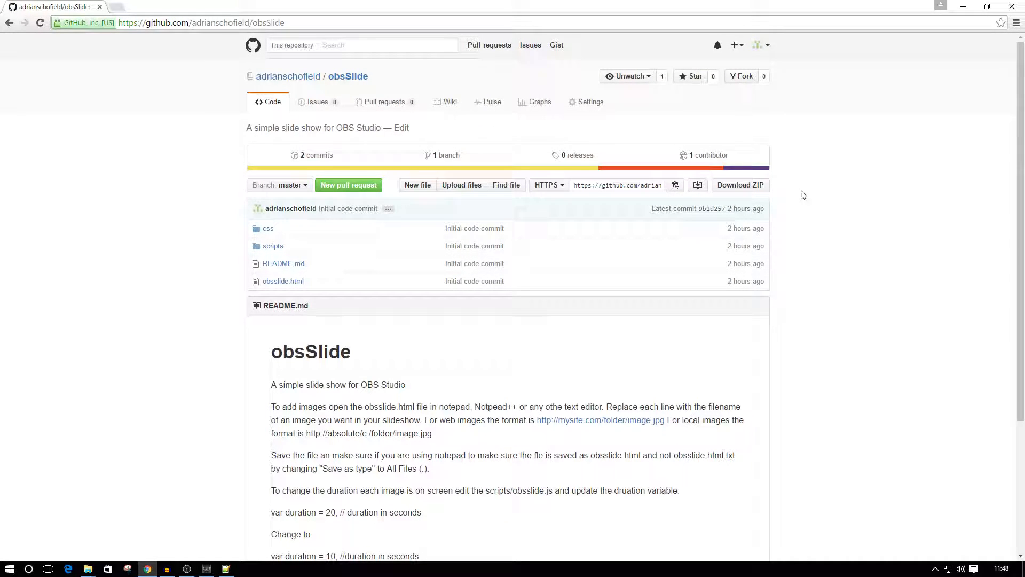
{"action": "left_click", "coordinate": [753, 188]}
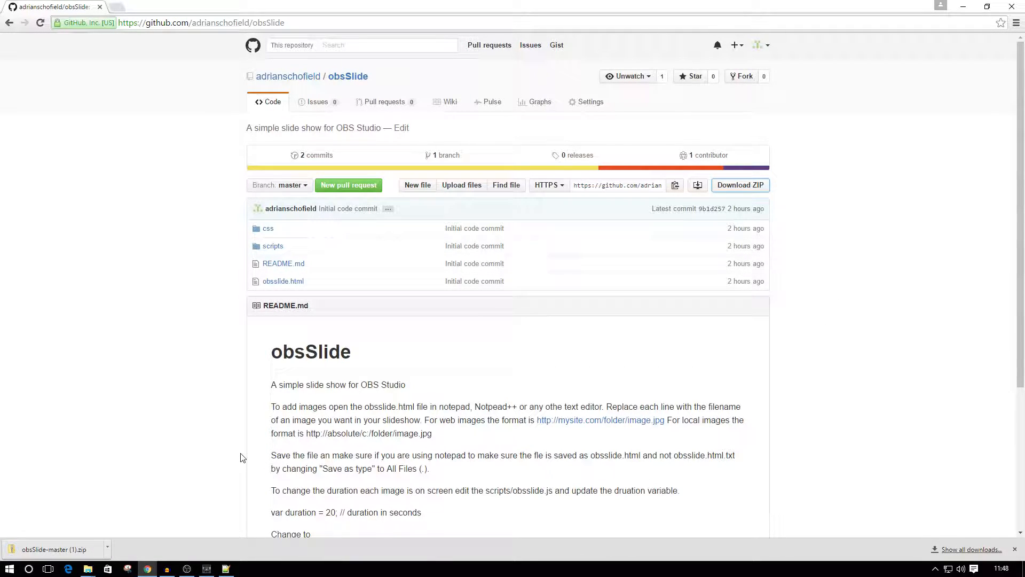
Open the downloaded obsSlide archive and copy its obsSlide-master folder into D:\Data\Test.
{"action": "left_click", "coordinate": [51, 549]}
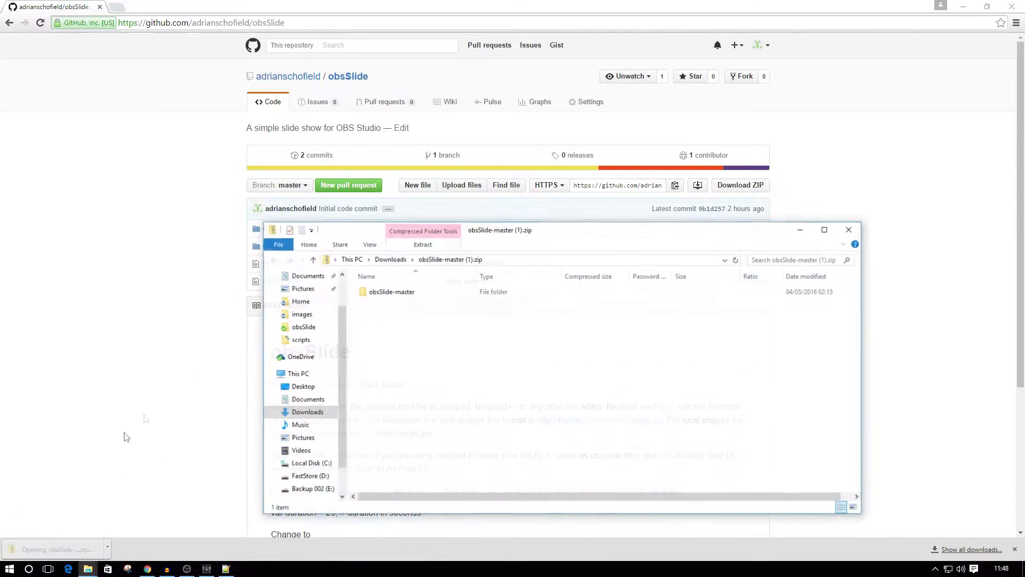
{"action": "left_click", "coordinate": [388, 291]}
{"action": "right_click", "coordinate": [386, 291]}
{"action": "left_click", "coordinate": [398, 337]}
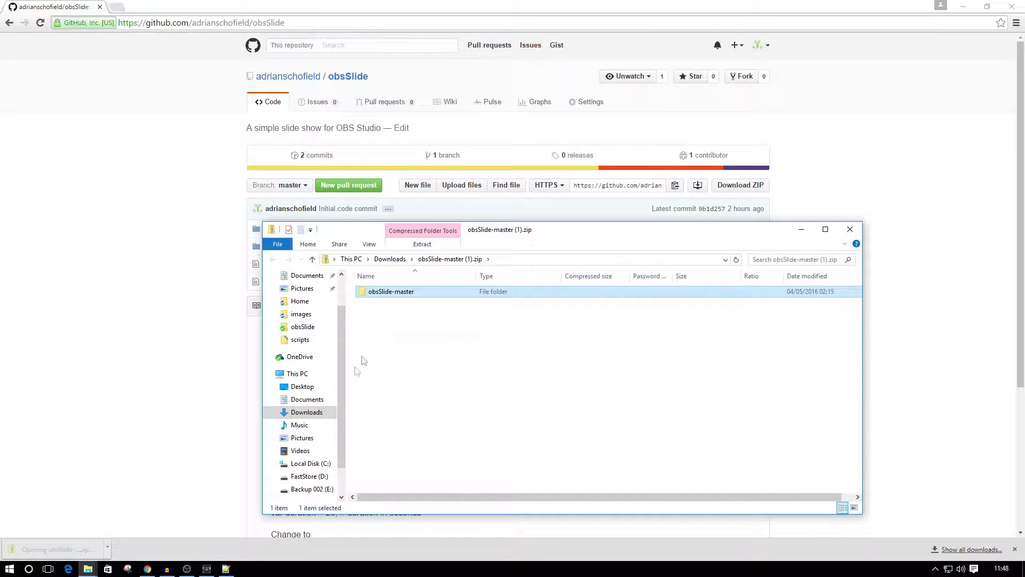
{"action": "left_click", "coordinate": [309, 476]}
{"action": "double_click", "coordinate": [376, 292]}
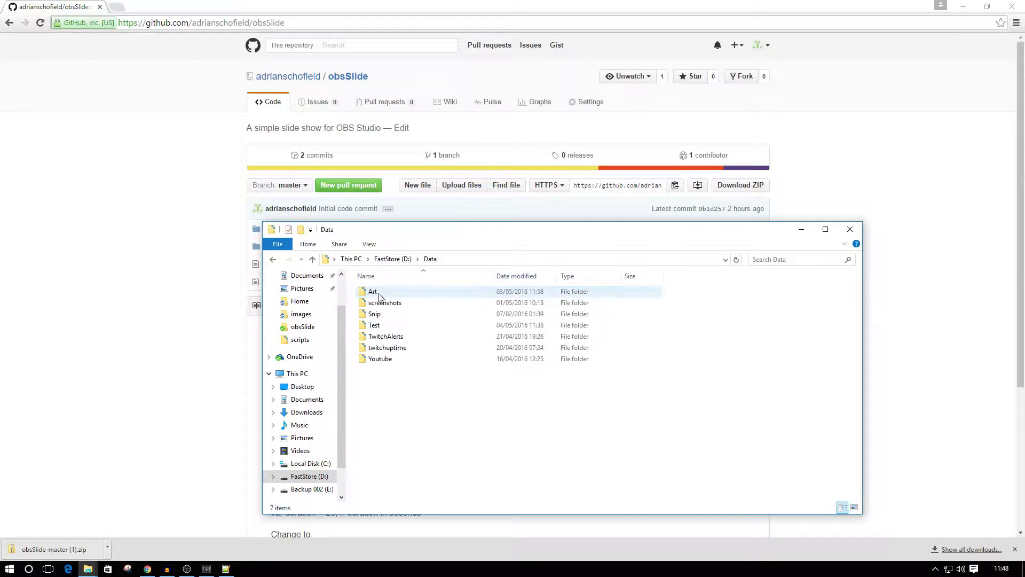
{"action": "double_click", "coordinate": [377, 324]}
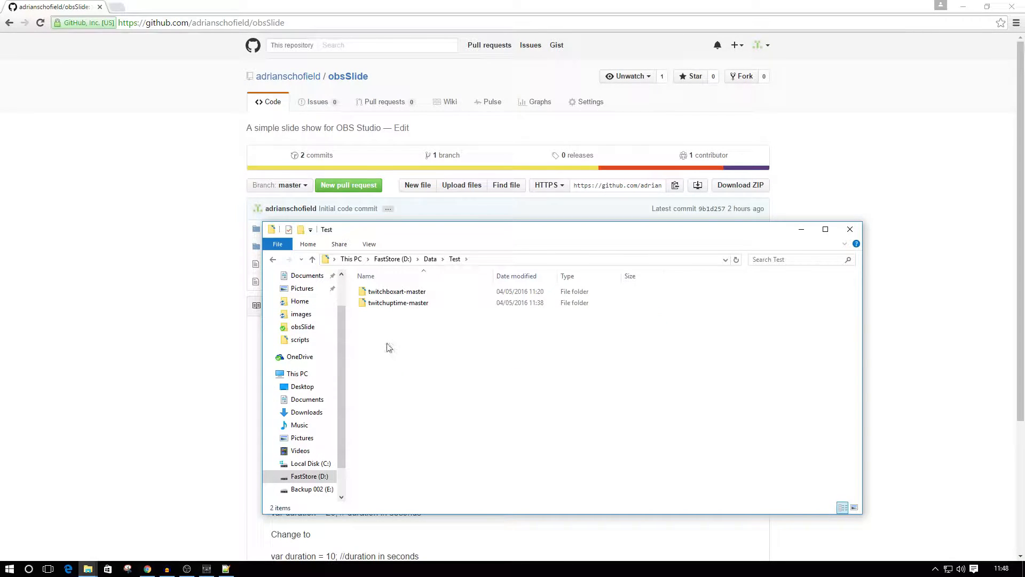
{"action": "right_click", "coordinate": [388, 348]}
{"action": "left_click", "coordinate": [430, 420]}
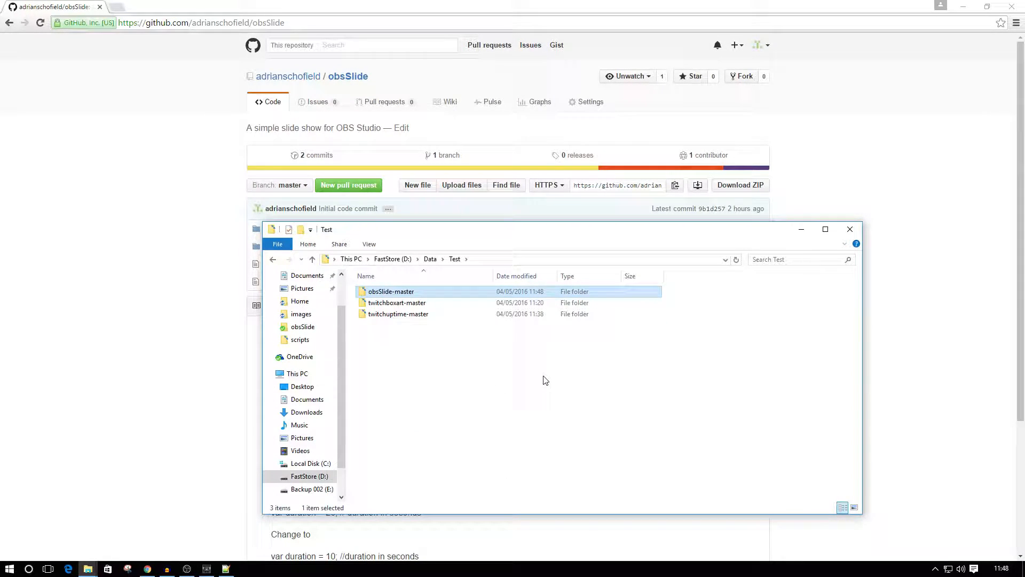
Open obsslide.html from the copied obsSlide-master folder in Notepad++.
{"action": "double_click", "coordinate": [393, 291]}
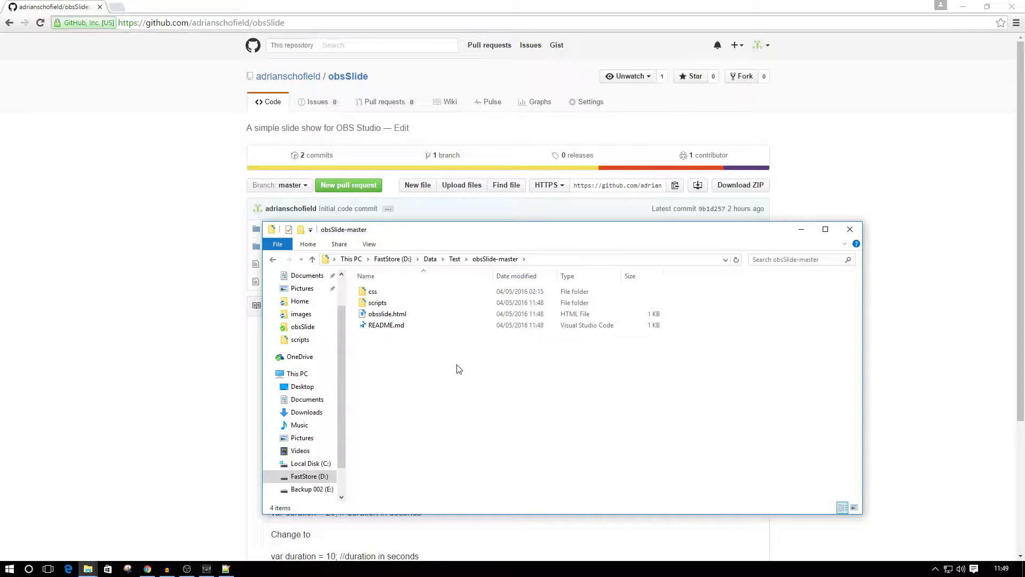
{"action": "right_click", "coordinate": [379, 316]}
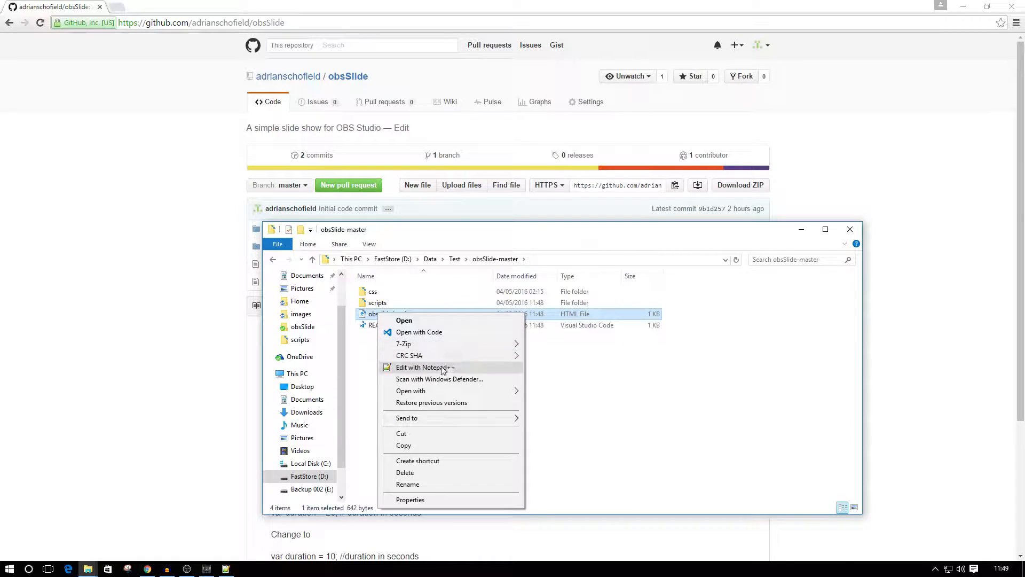
{"action": "left_click", "coordinate": [426, 367]}
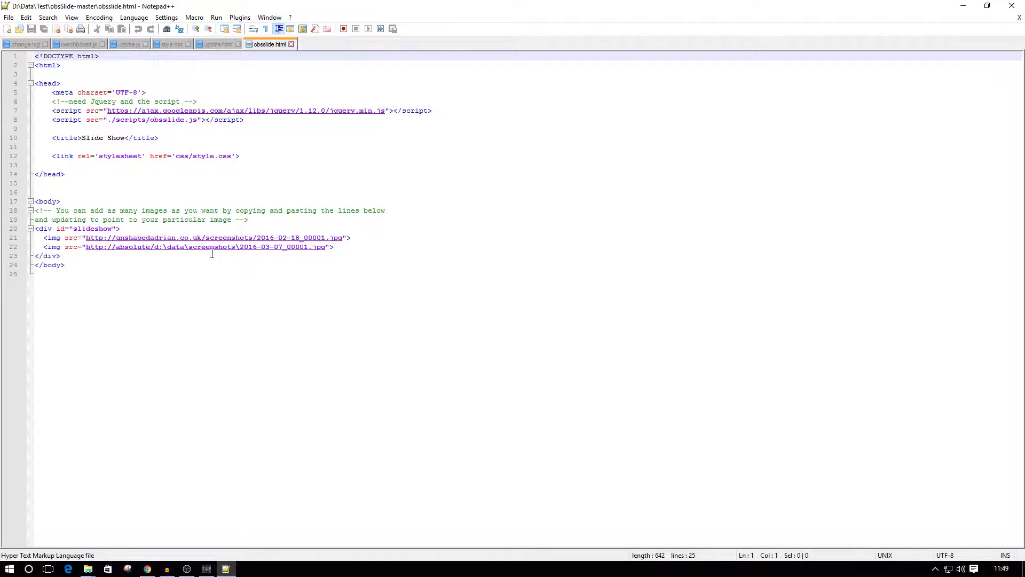
Duplicate the local-file img line for 2016-03-07_00001.jpg onto a new line directly below it in the slideshow div.
{"action": "left_click", "coordinate": [338, 248]}
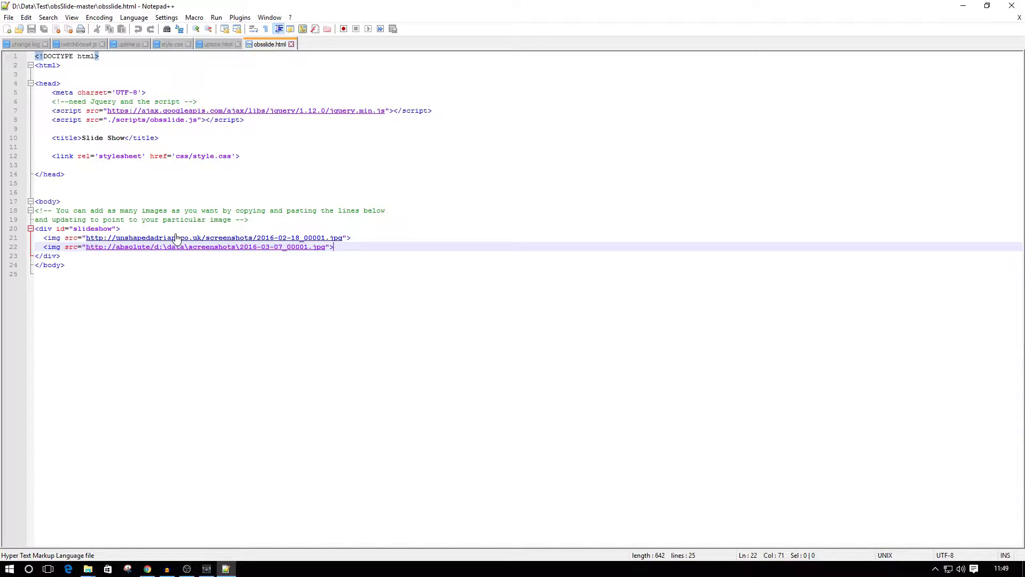
{"action": "key", "text": "Return"}
{"action": "key", "text": "Return"}
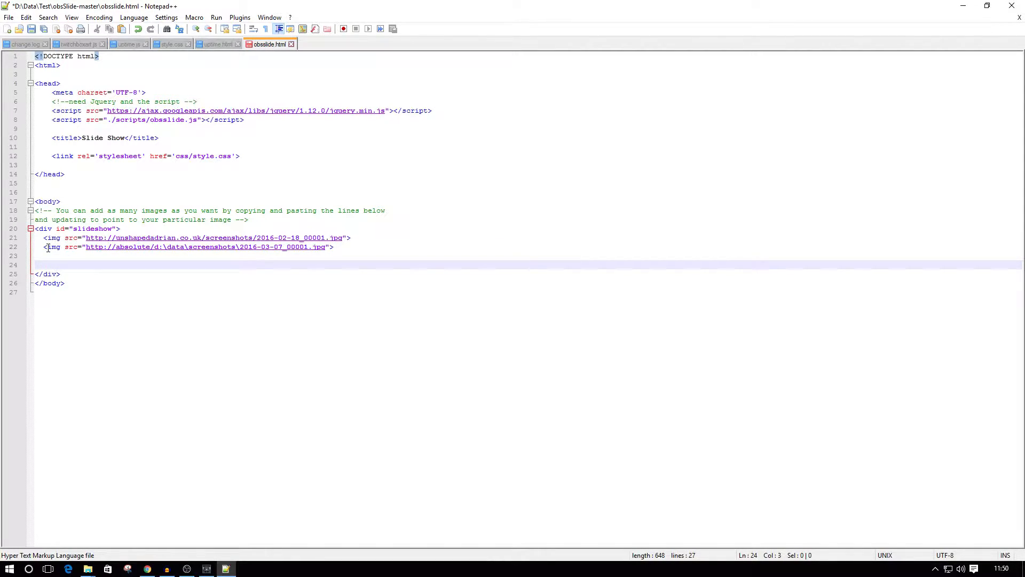
{"action": "left_click_drag", "start_coordinate": [40, 247], "coordinate": [336, 246]}
{"action": "right_click", "coordinate": [279, 252]}
{"action": "left_click", "coordinate": [300, 264]}
{"action": "left_click", "coordinate": [346, 245]}
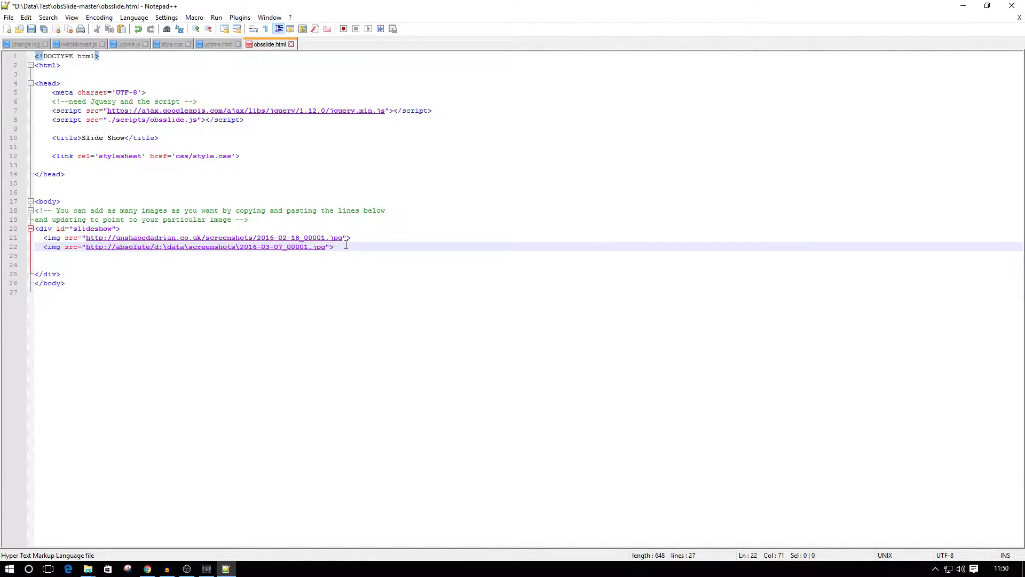
{"action": "key", "text": "Return"}
{"action": "right_click", "coordinate": [102, 260]}
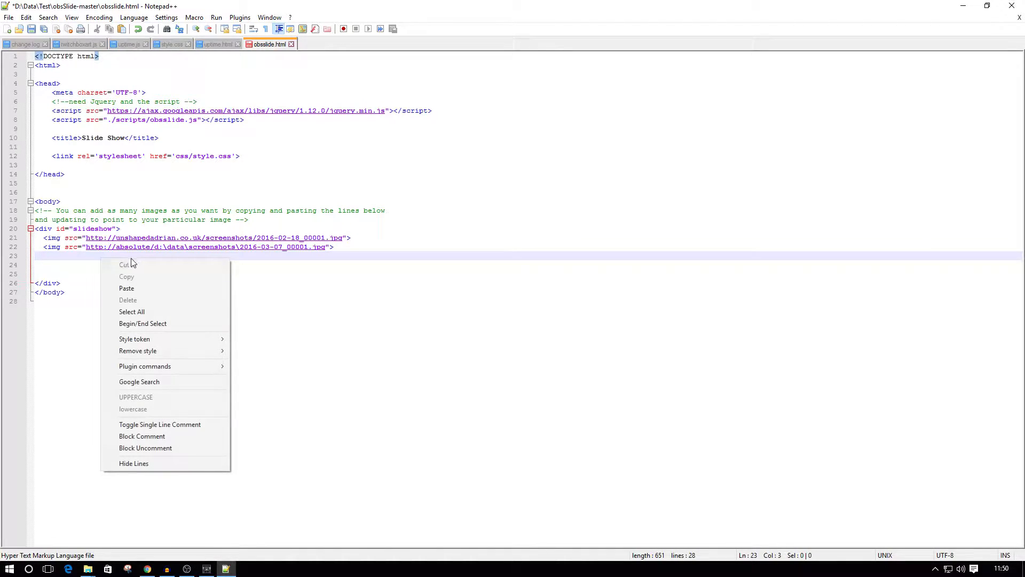
{"action": "left_click", "coordinate": [130, 287]}
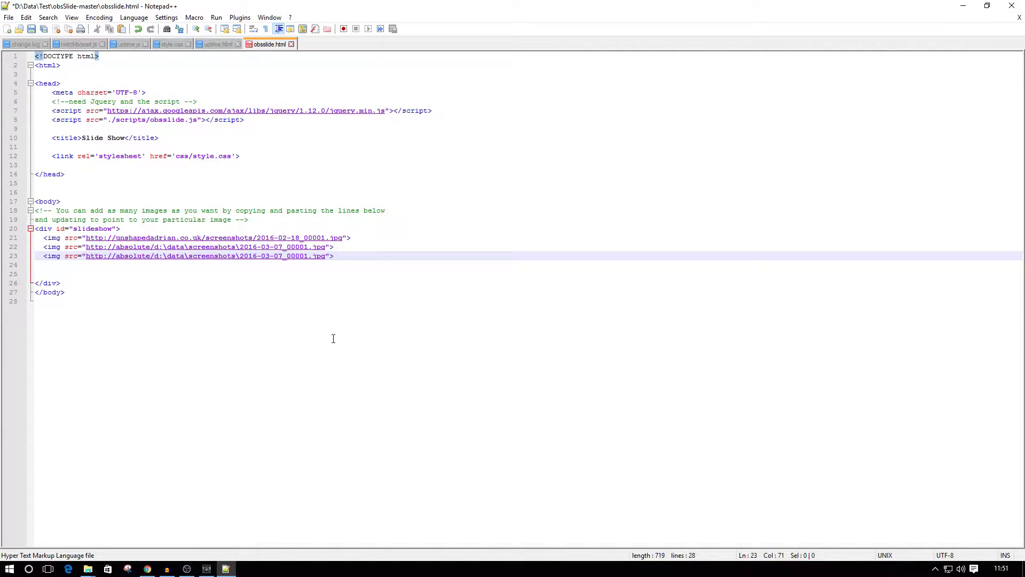
Insert the full path of 2016-03-01_00001.jpg from the screenshots folder into the Windows Run dialog and copy that path.
{"action": "mouse_move", "coordinate": [88, 568]}
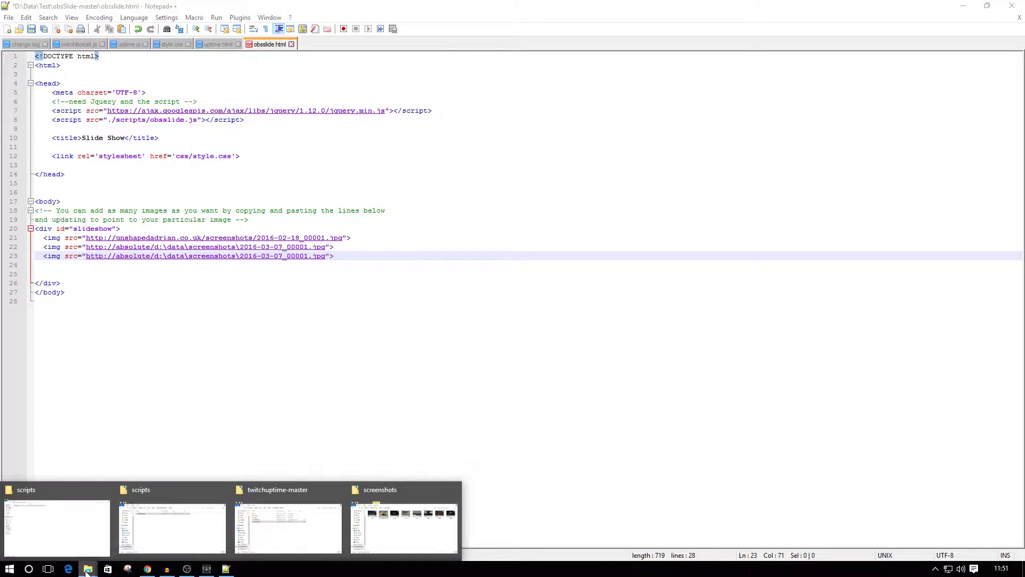
{"action": "left_click", "coordinate": [433, 532]}
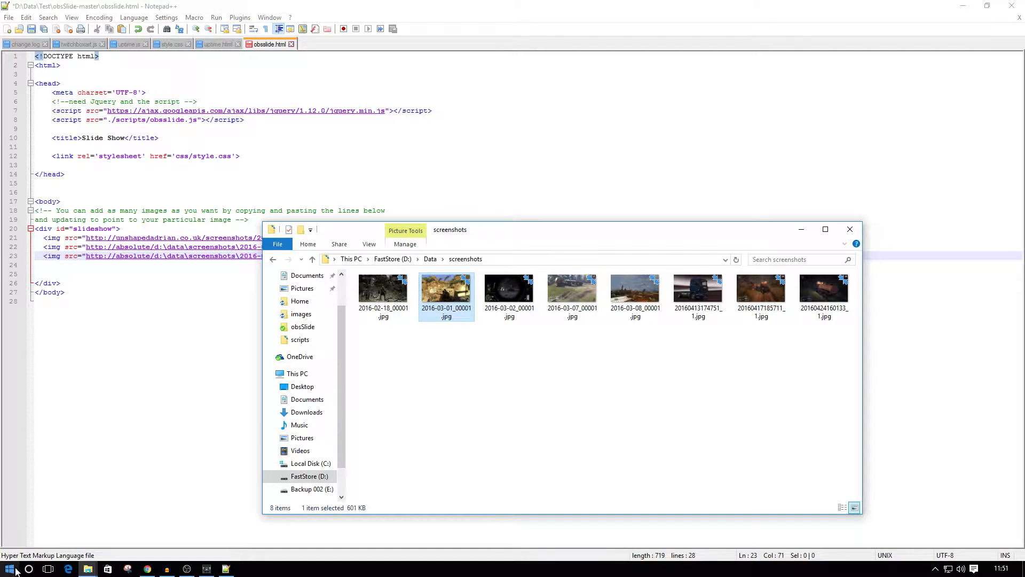
{"action": "right_click", "coordinate": [10, 569]}
{"action": "left_click", "coordinate": [32, 518]}
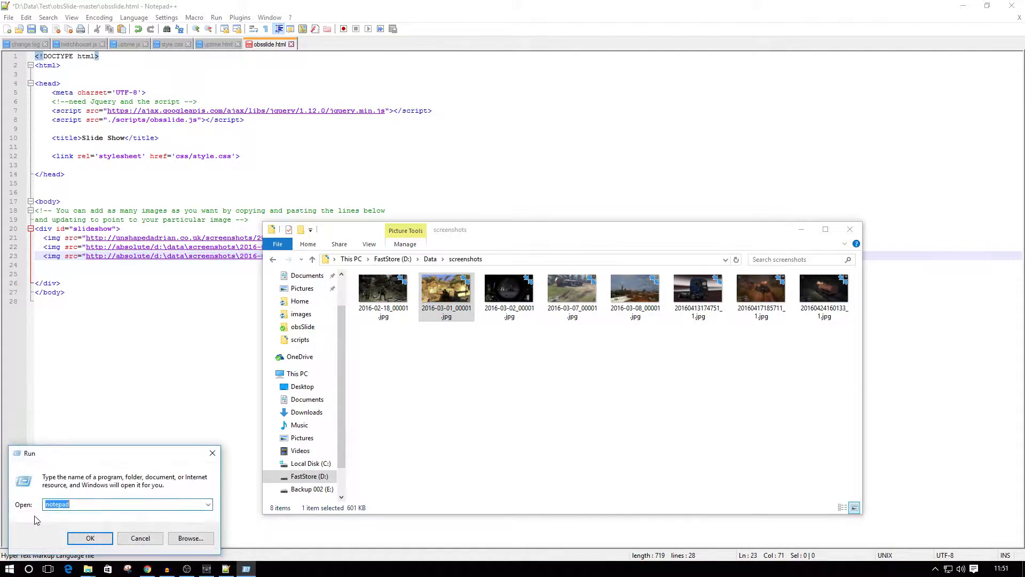
{"action": "key", "text": "BackSpace"}
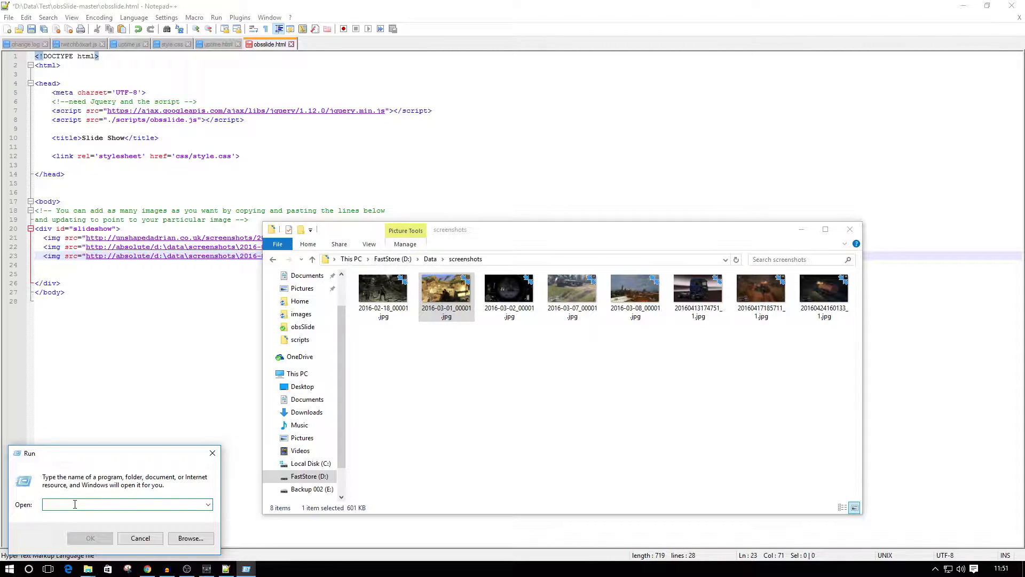
{"action": "left_click_drag", "start_coordinate": [446, 291], "coordinate": [99, 502]}
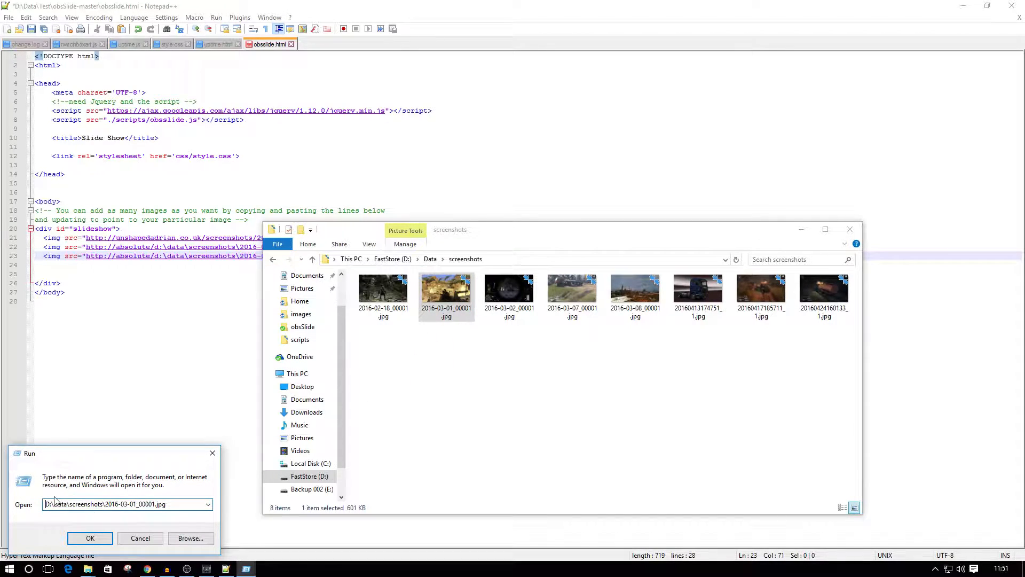
{"action": "left_click_drag", "start_coordinate": [172, 503], "coordinate": [30, 505]}
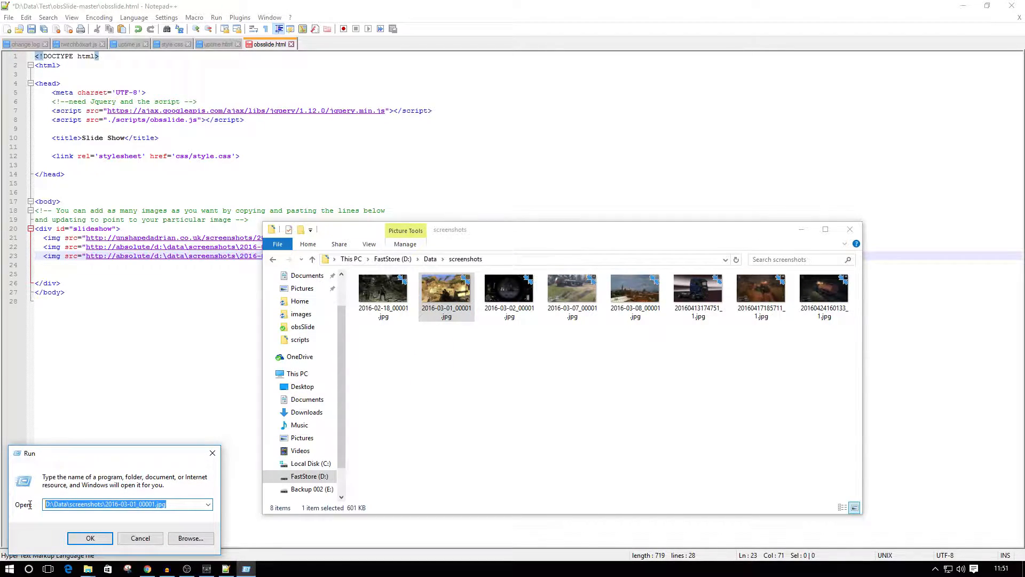
{"action": "right_click", "coordinate": [103, 506]}
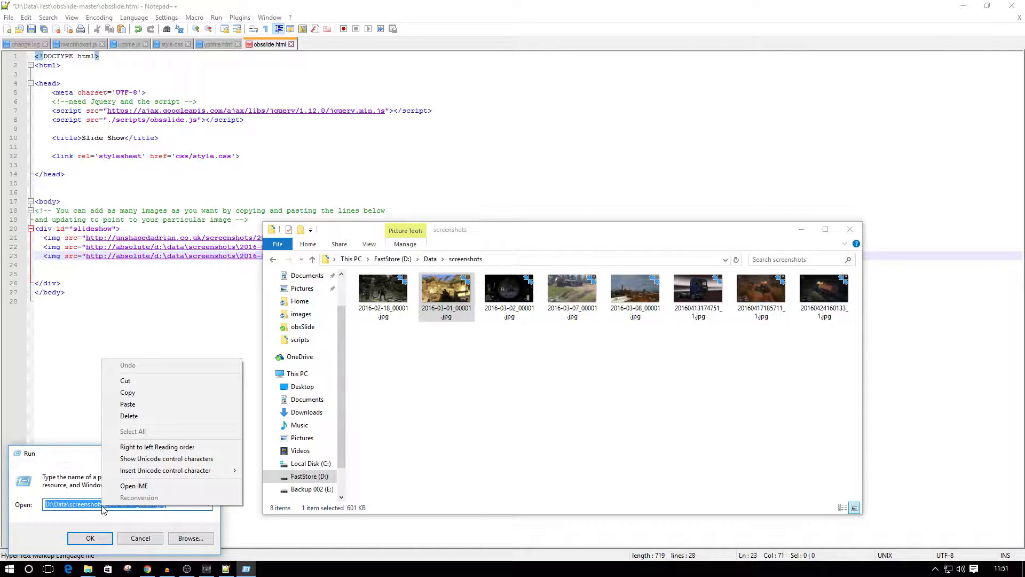
{"action": "left_click", "coordinate": [146, 395]}
{"action": "left_click", "coordinate": [237, 310]}
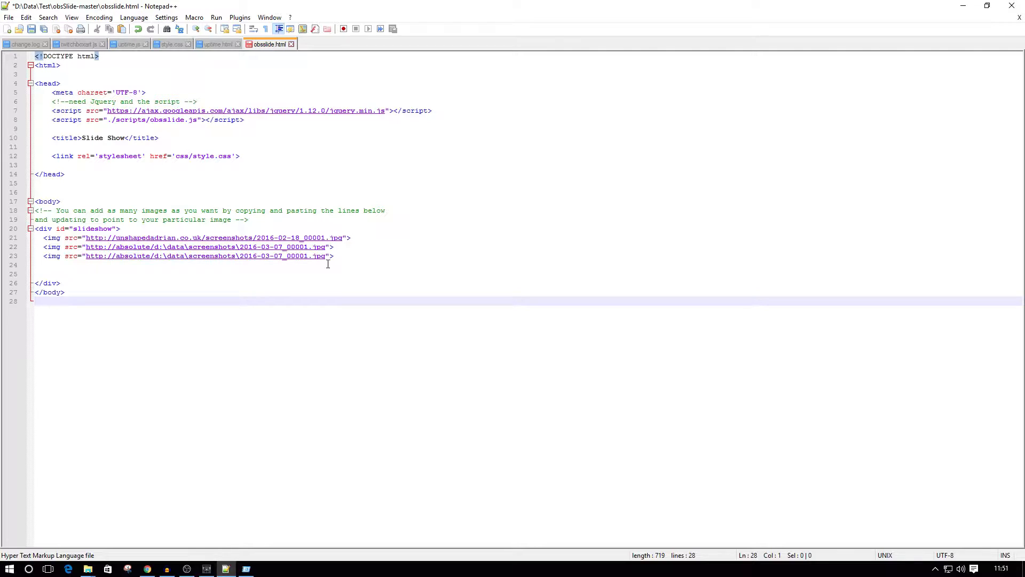
{"action": "left_click_drag", "start_coordinate": [327, 255], "coordinate": [154, 256]}
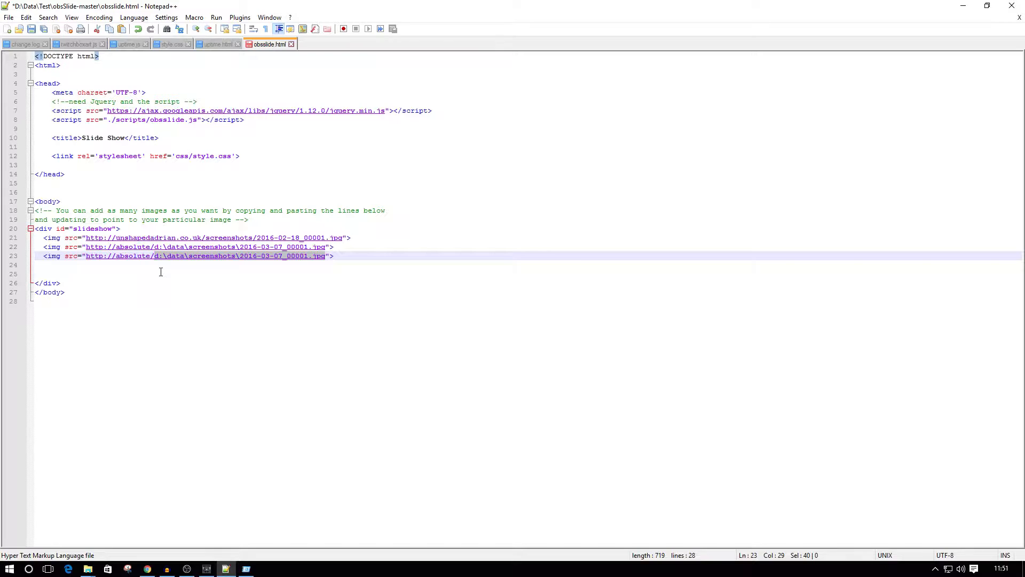
{"action": "key", "text": "ctrl+v"}
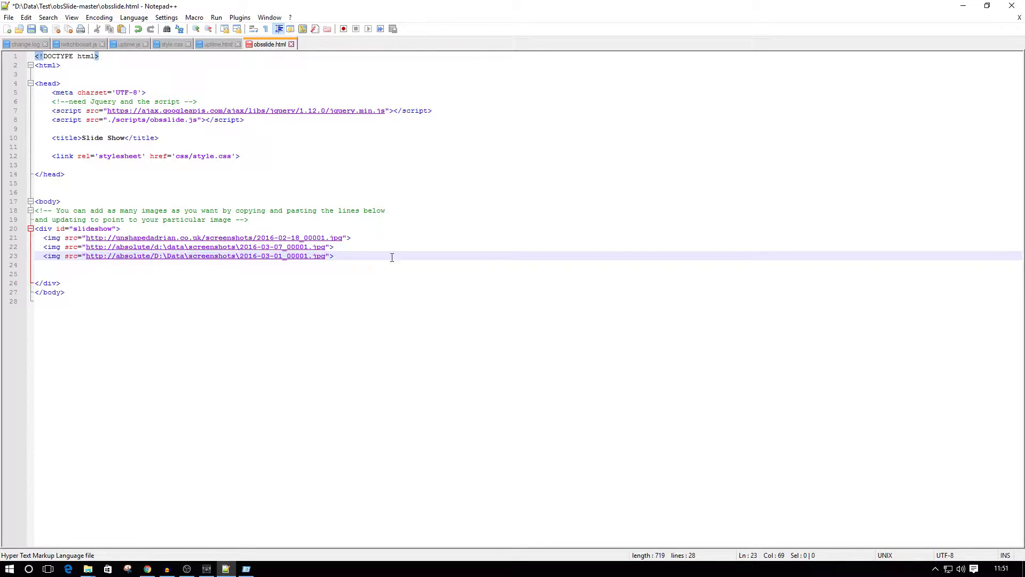
Remove the blank lines between the last img line and the closing div tag in obsslide.html, and save the file.
{"action": "key", "text": "Delete"}
{"action": "key", "text": "Delete"}
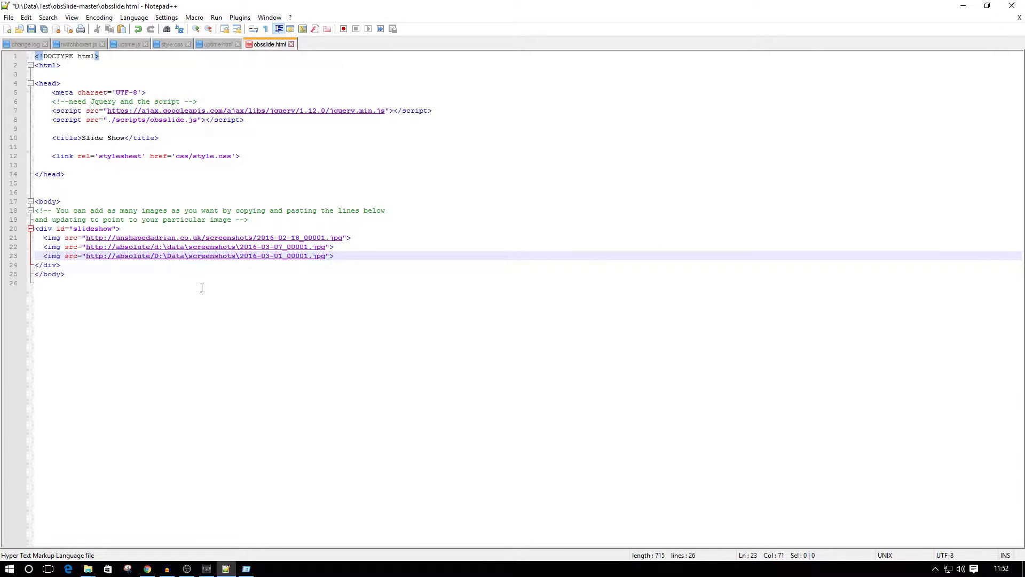
{"action": "left_click", "coordinate": [9, 17]}
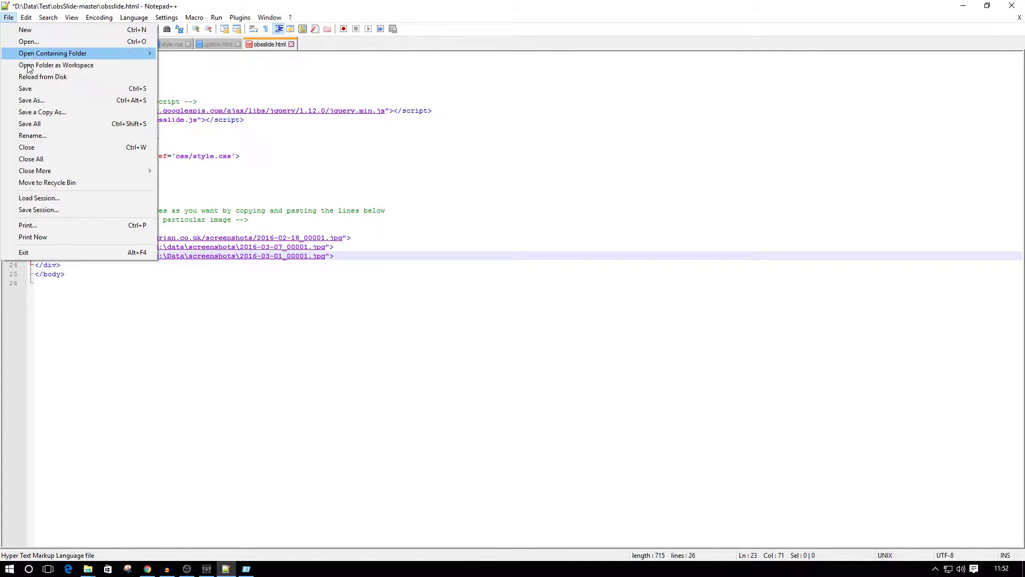
{"action": "left_click", "coordinate": [29, 91]}
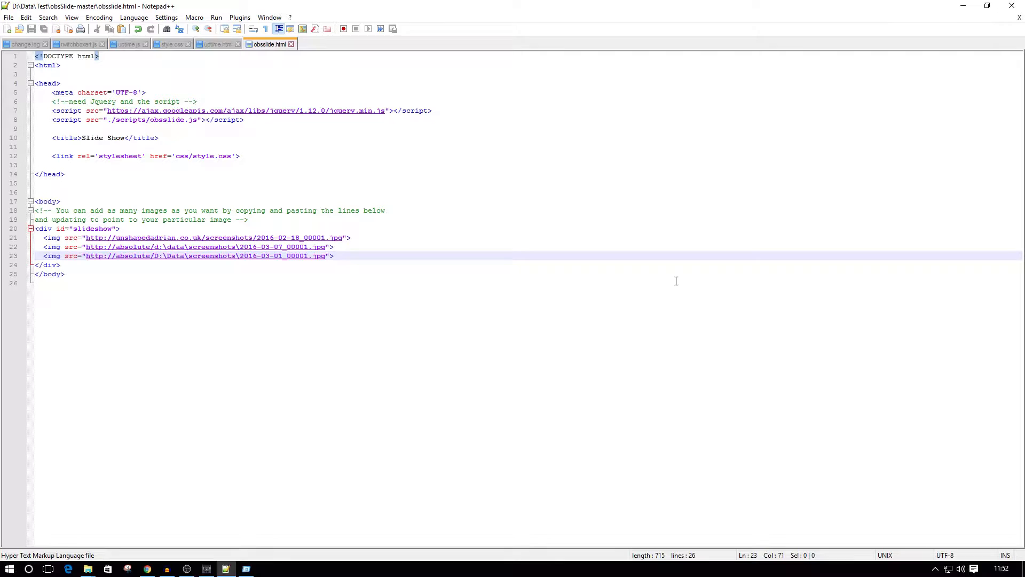
Switch to OBS and add a new BrowserSource named Slide Show to the Empty Scene.
{"action": "left_click", "coordinate": [187, 569]}
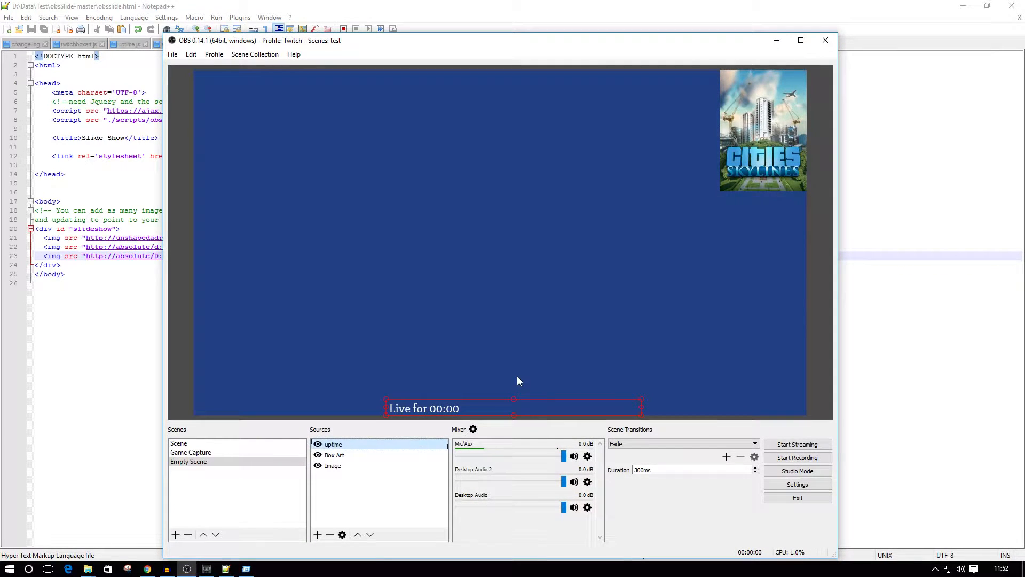
{"action": "left_click", "coordinate": [317, 535]}
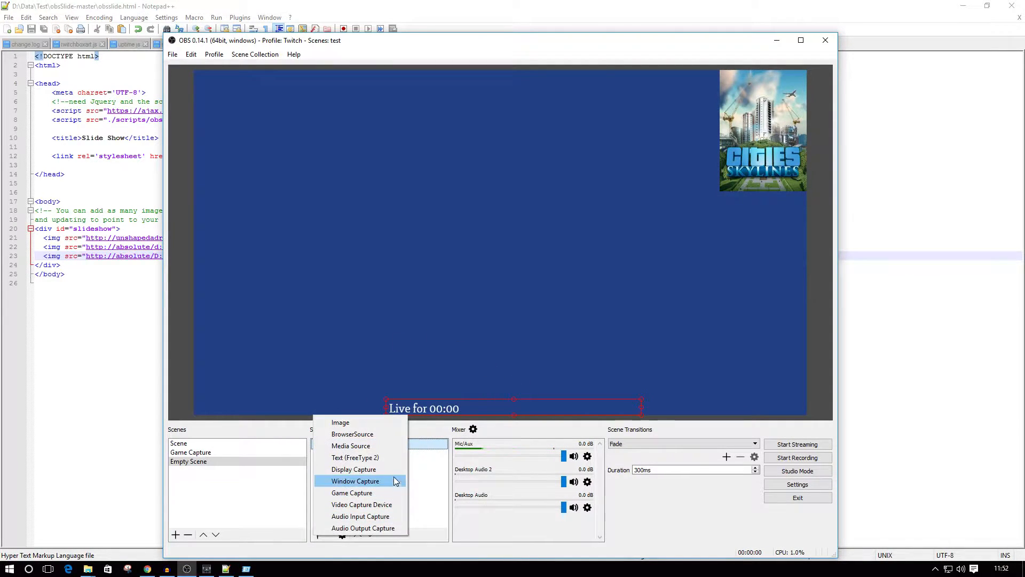
{"action": "left_click", "coordinate": [353, 434]}
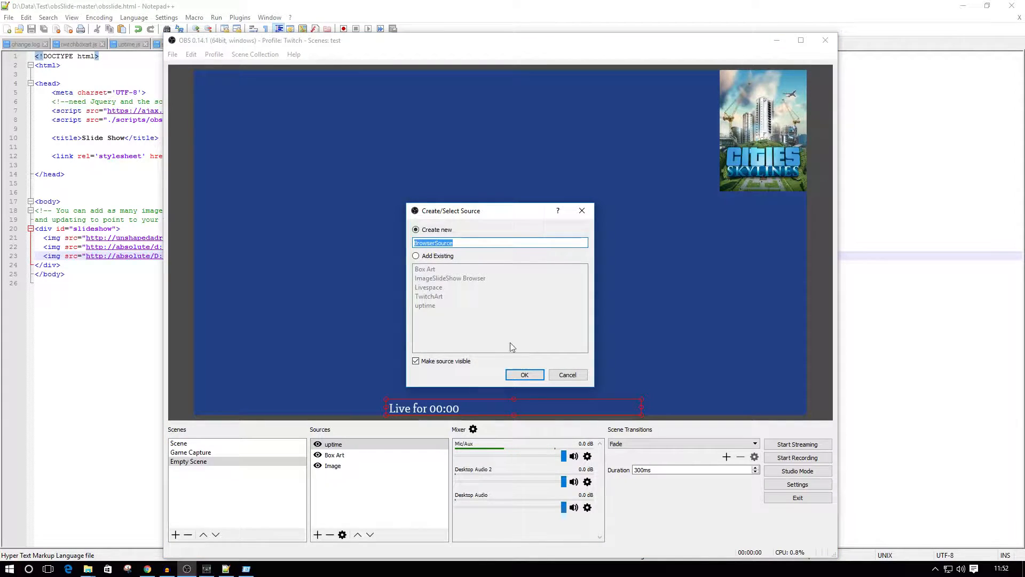
{"action": "type", "text": "Slide S"}
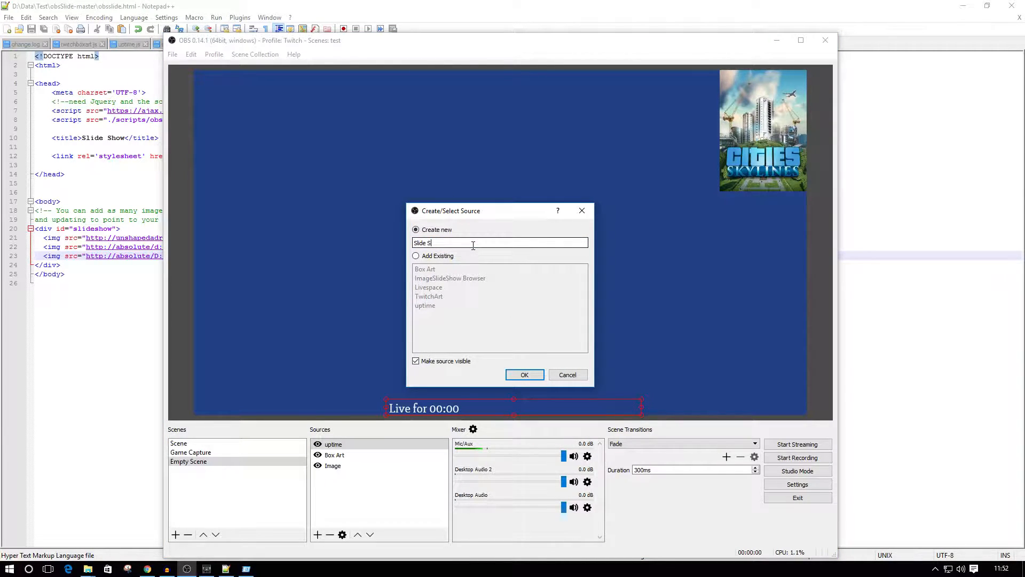
{"action": "type", "text": "how"}
{"action": "left_click", "coordinate": [525, 374]}
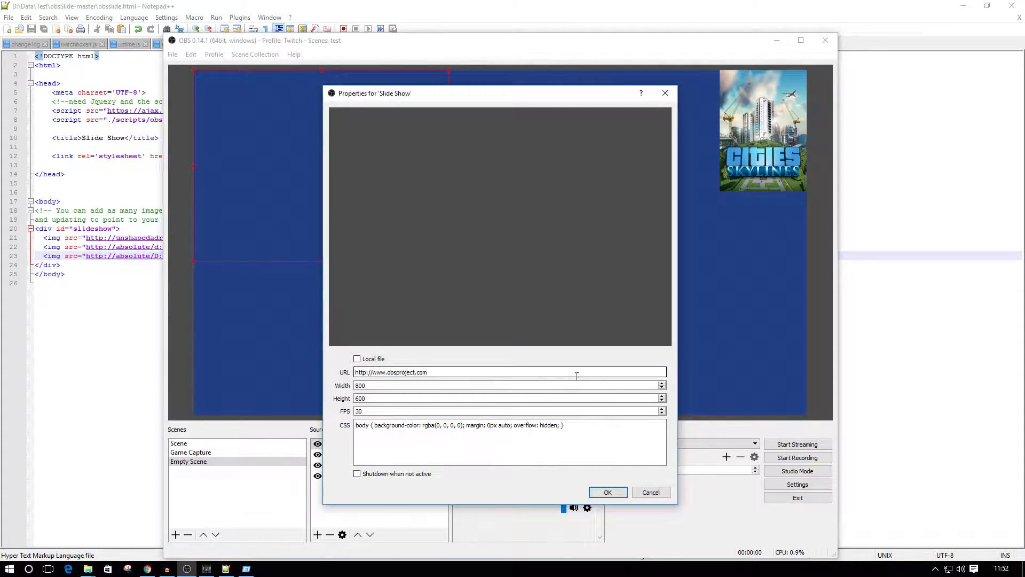
Make the Slide Show source use a local file and choose obsslide.html from D:\Data\Test\obsSlide-master.
{"action": "left_click", "coordinate": [362, 359]}
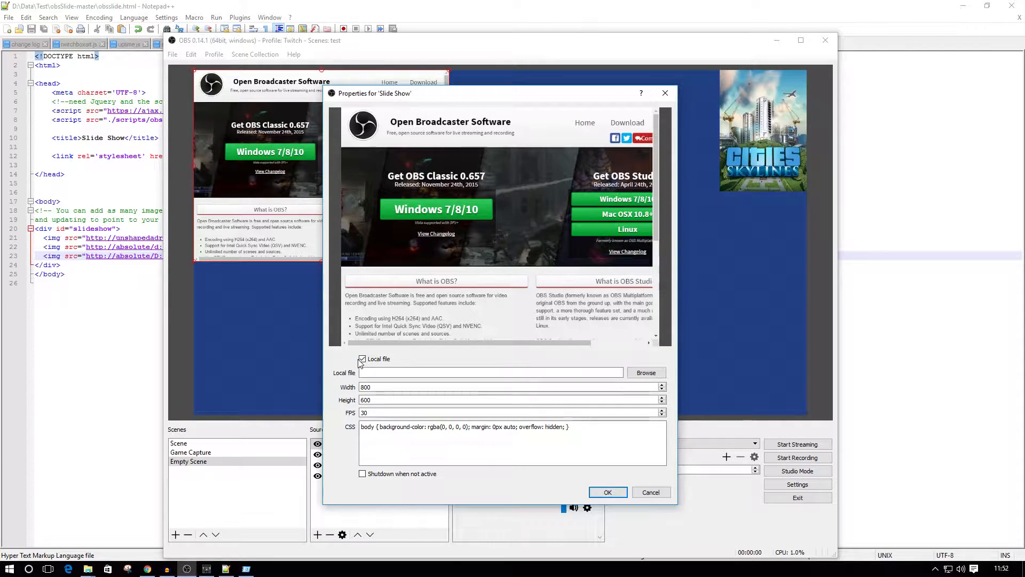
{"action": "left_click", "coordinate": [646, 372]}
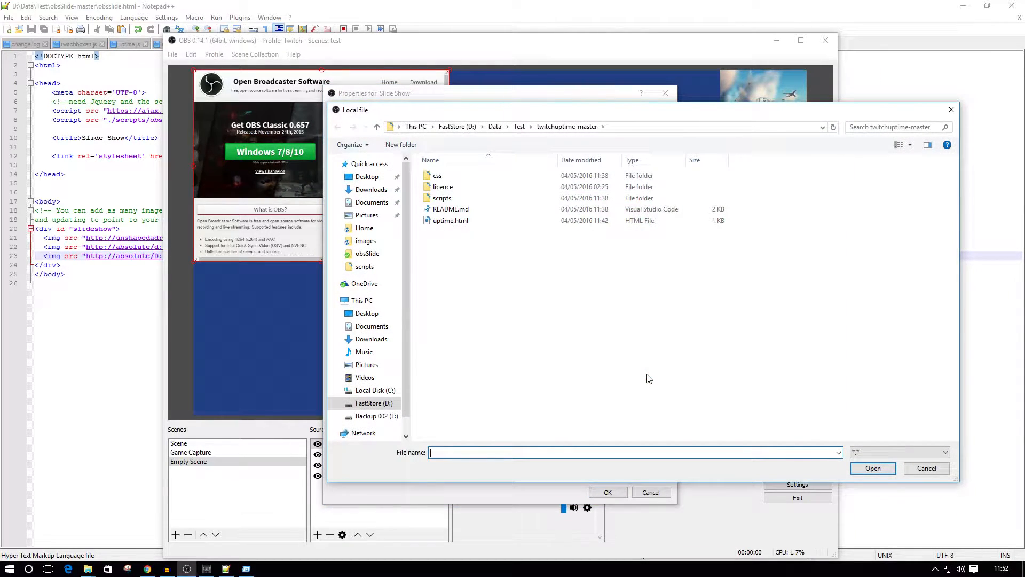
{"action": "left_click", "coordinate": [519, 126]}
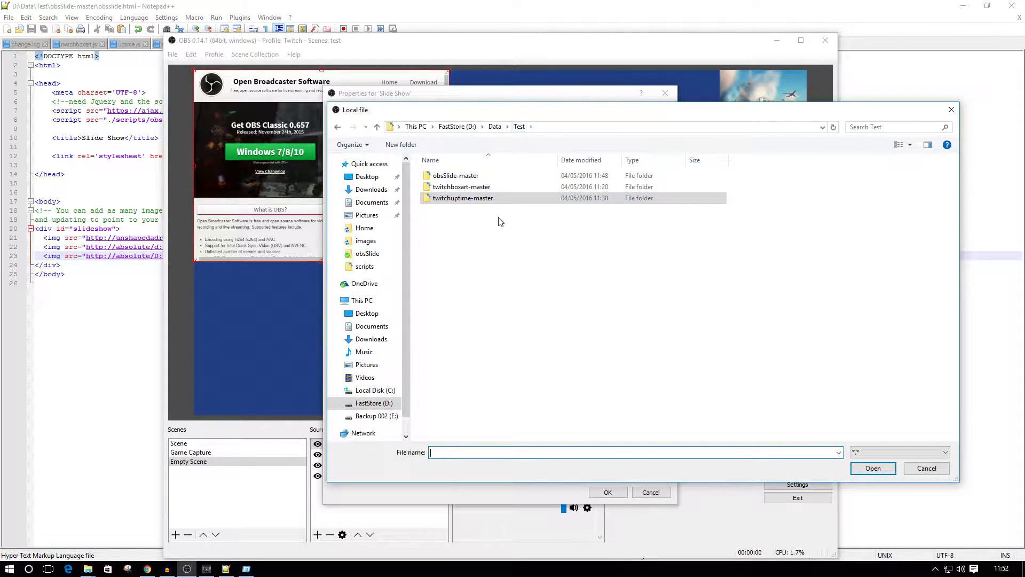
{"action": "double_click", "coordinate": [451, 176]}
{"action": "left_click", "coordinate": [459, 198]}
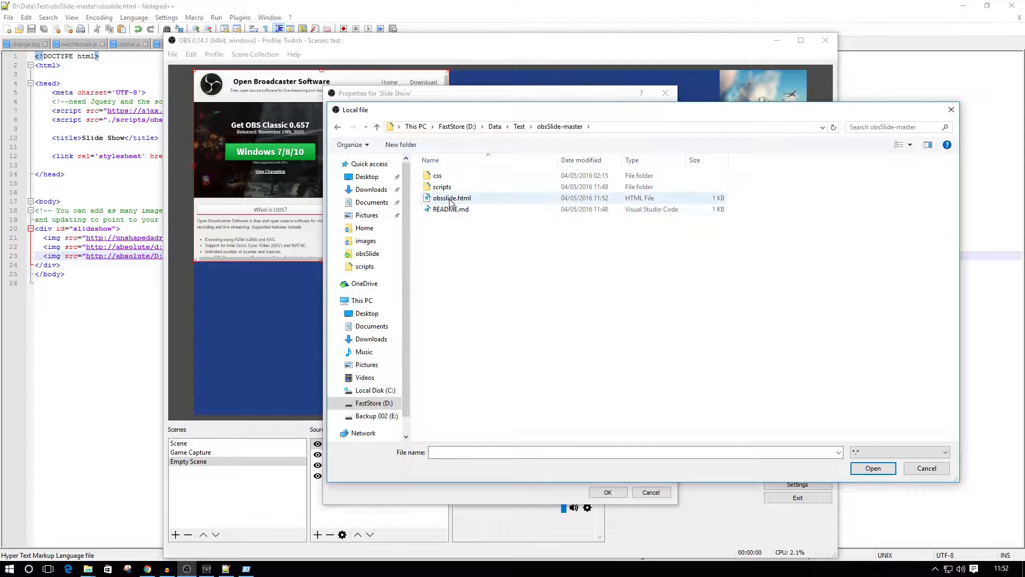
{"action": "left_click", "coordinate": [874, 470]}
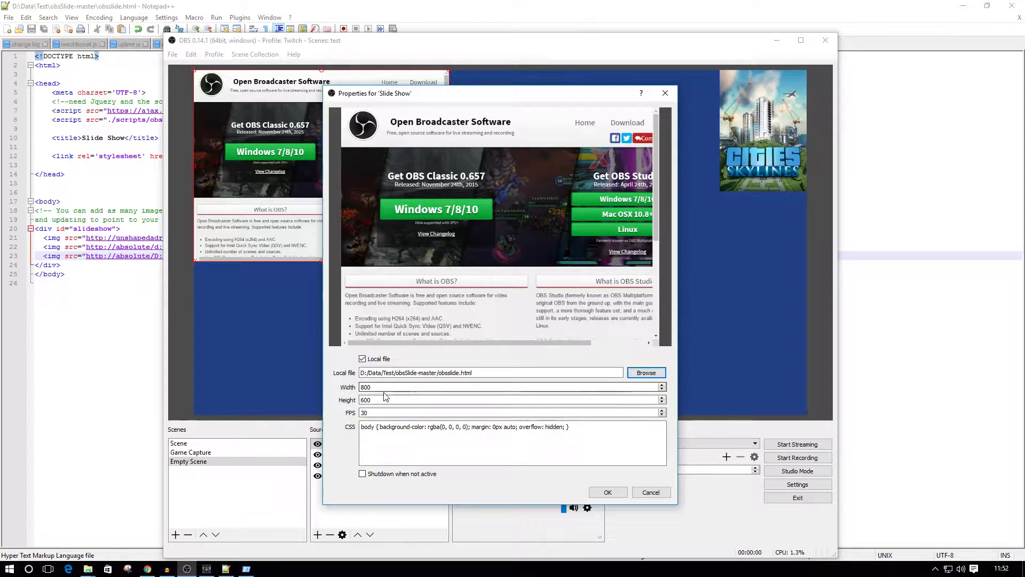
Set the Slide Show source to 1920 wide and 1080 high, enable Shutdown when not active, and accept the properties.
{"action": "left_click_drag", "start_coordinate": [383, 387], "coordinate": [356, 390]}
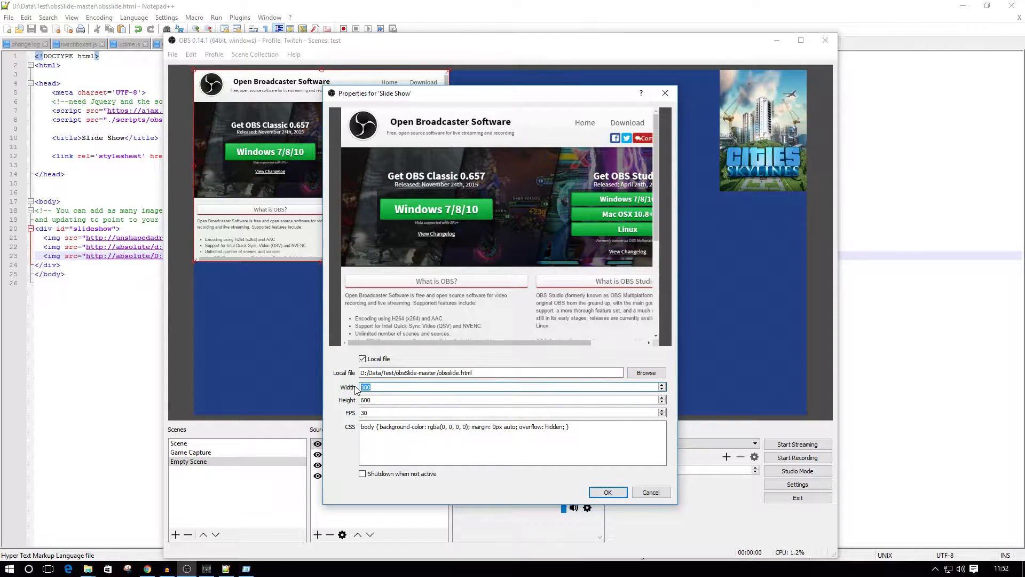
{"action": "type", "text": "1920"}
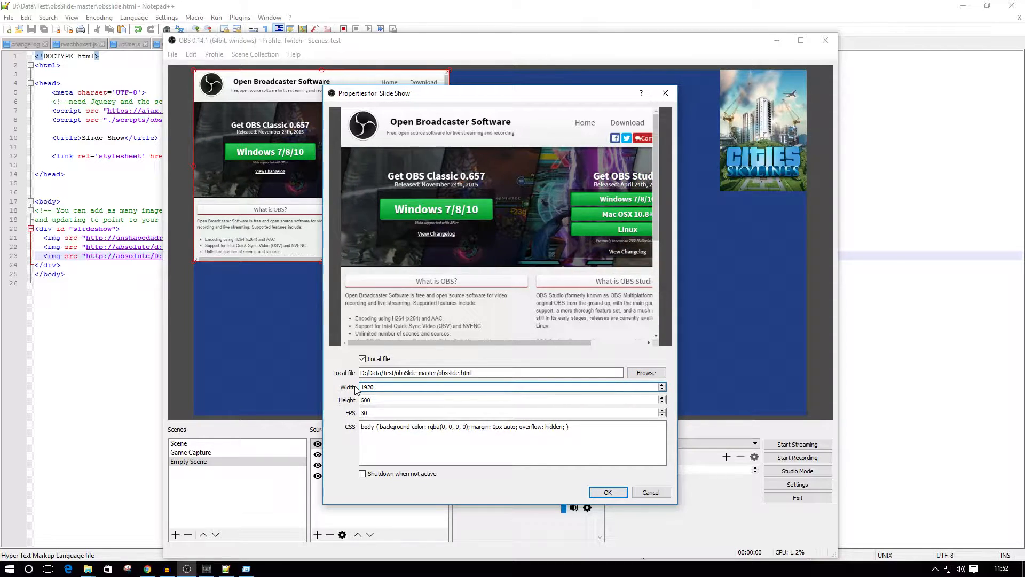
{"action": "left_click_drag", "start_coordinate": [380, 399], "coordinate": [357, 403]}
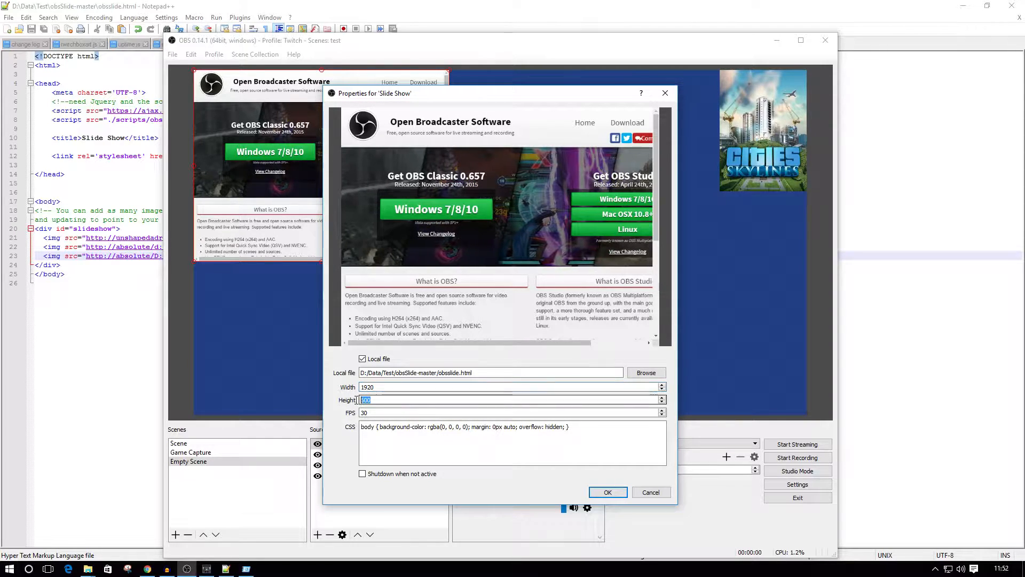
{"action": "type", "text": "108"}
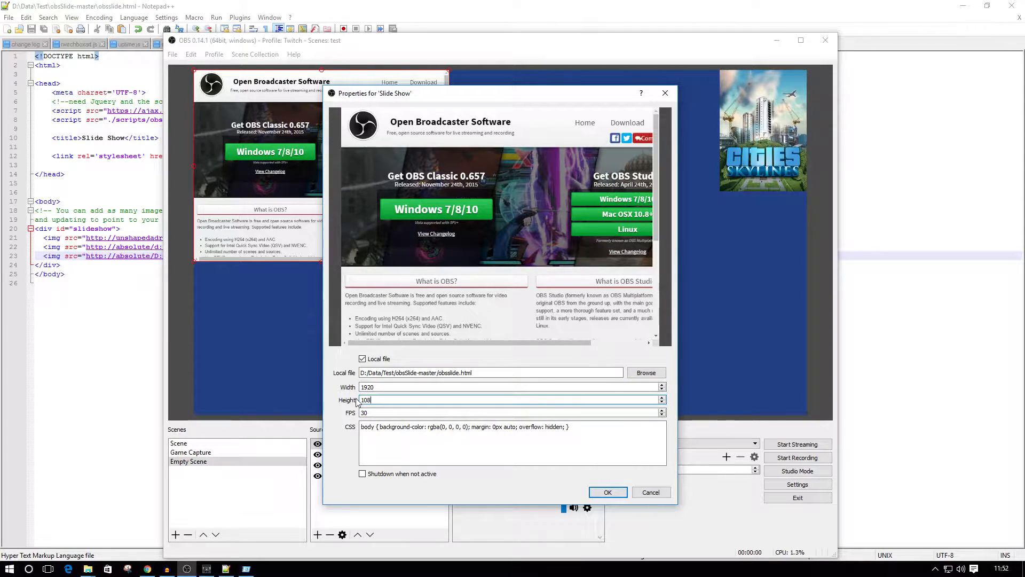
{"action": "type", "text": "0"}
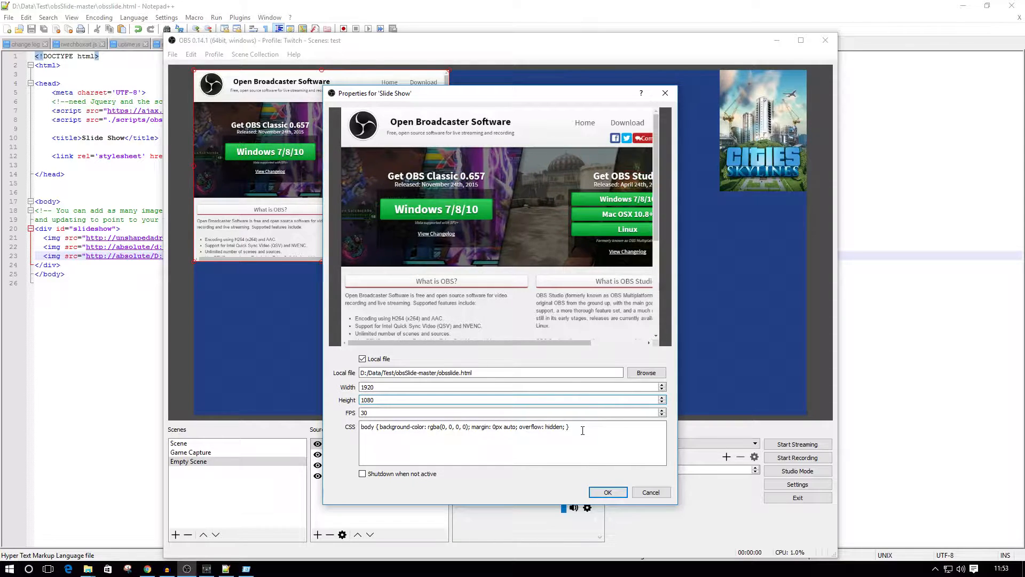
{"action": "left_click", "coordinate": [362, 474]}
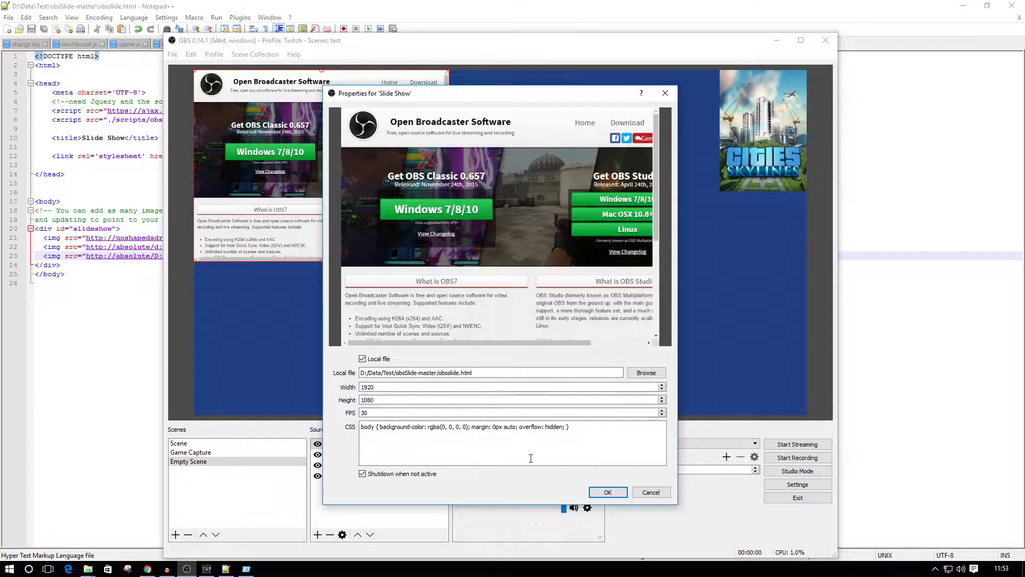
{"action": "left_click", "coordinate": [608, 493]}
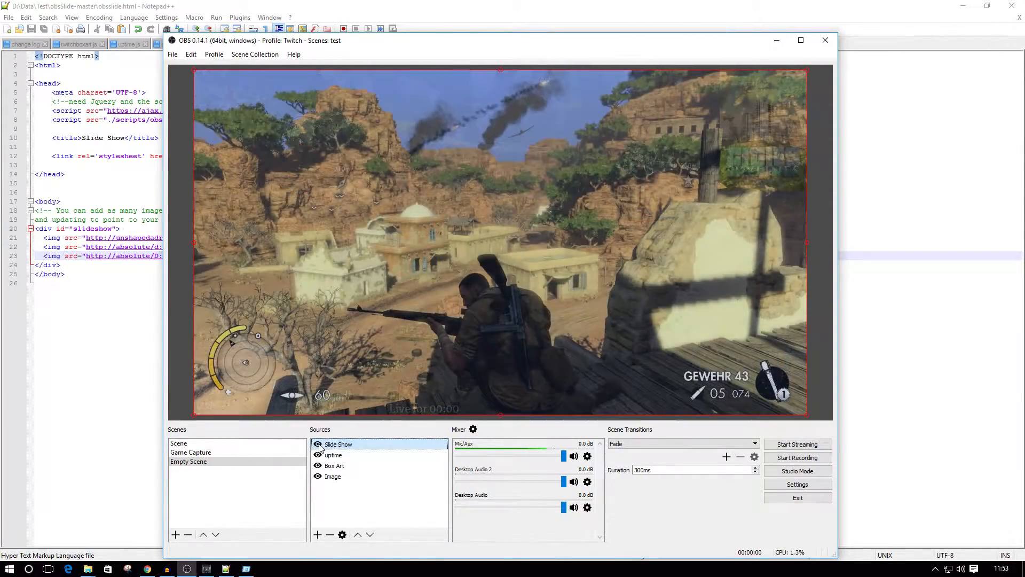
Hide the Slide Show source, show it once more to restart the slideshow, and hide it again.
{"action": "left_click", "coordinate": [317, 445]}
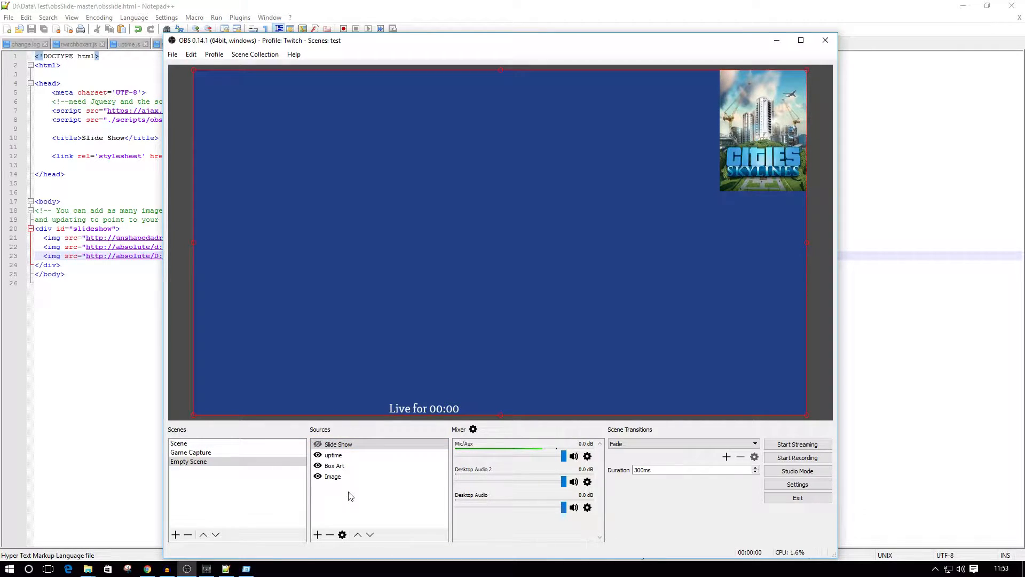
{"action": "left_click", "coordinate": [317, 445]}
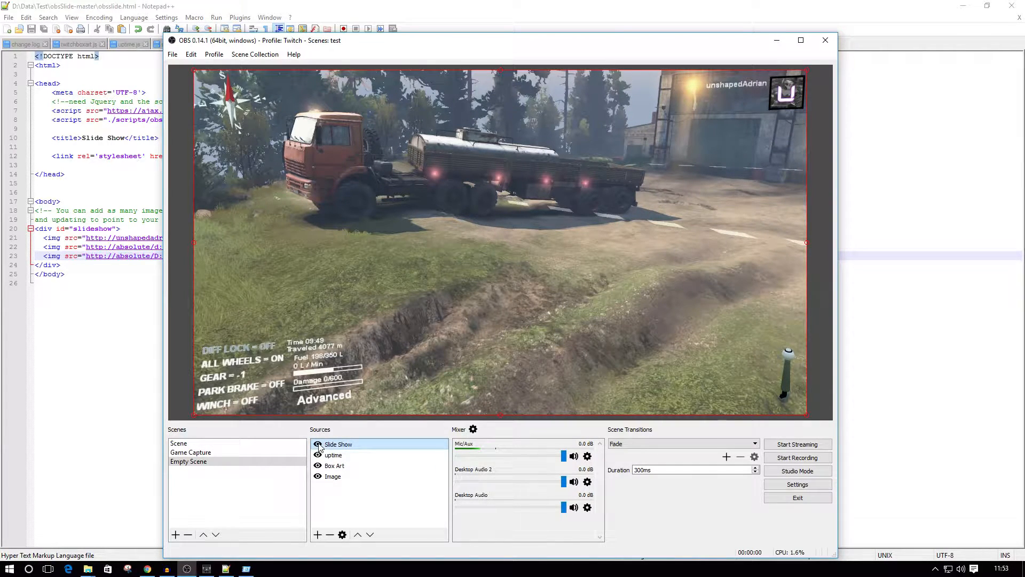
{"action": "left_click", "coordinate": [318, 445]}
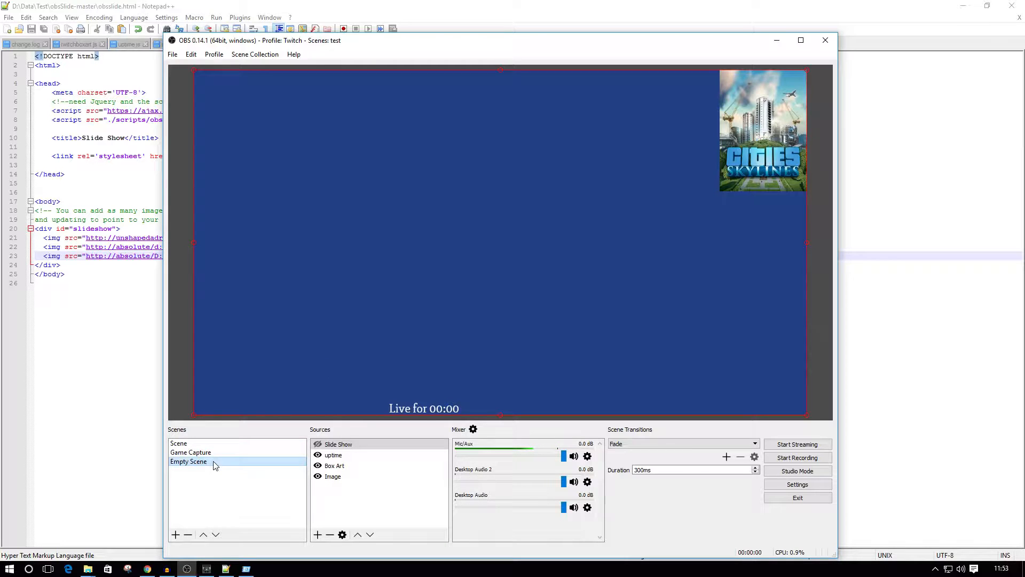
Switch to File Explorer and open obsslide.js from the scripts folder of obsSlide-master in Notepad++.
{"action": "left_click", "coordinate": [88, 569]}
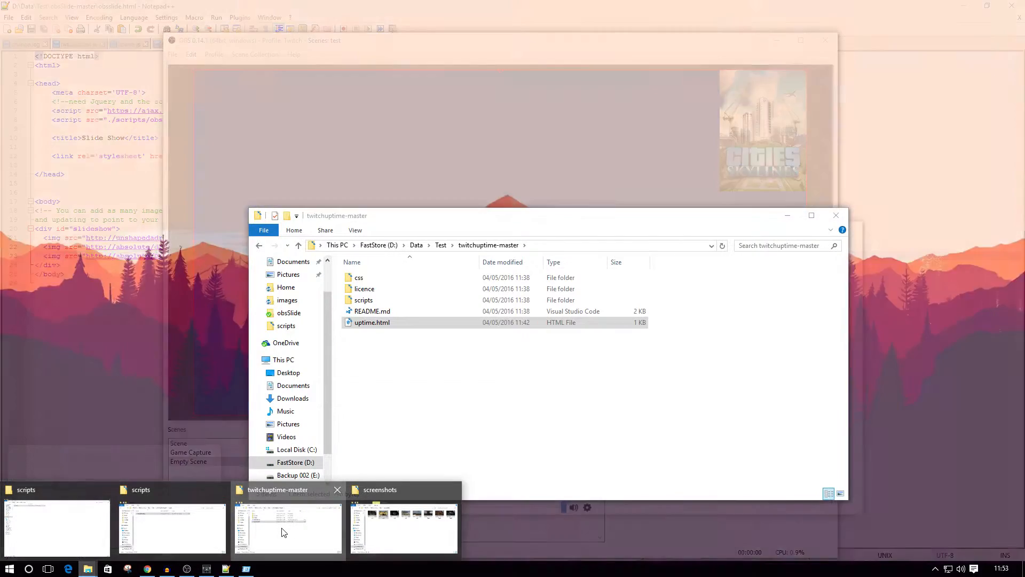
{"action": "left_click", "coordinate": [284, 529]}
{"action": "left_click", "coordinate": [440, 244]}
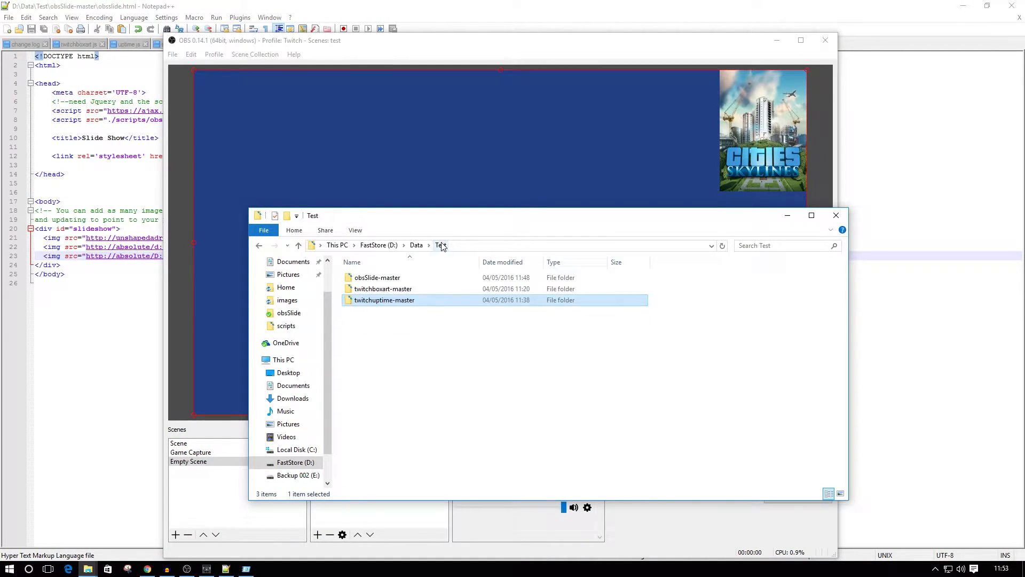
{"action": "double_click", "coordinate": [376, 279]}
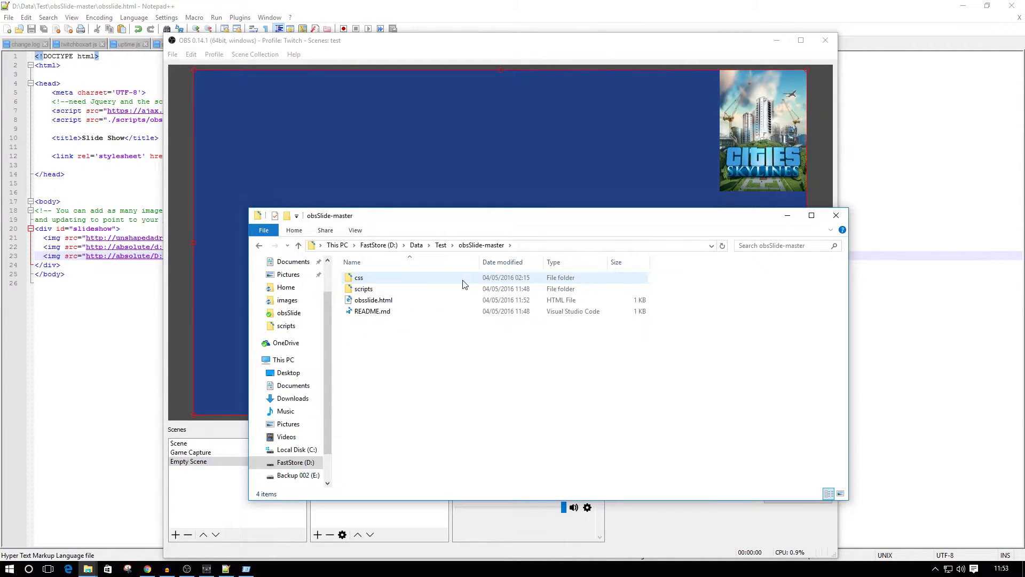
{"action": "double_click", "coordinate": [356, 292]}
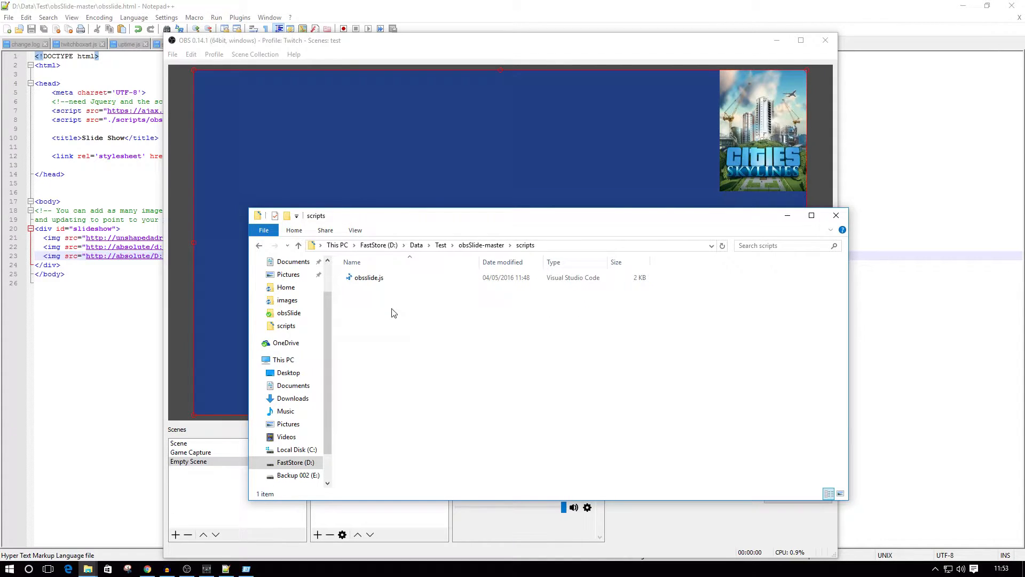
{"action": "right_click", "coordinate": [362, 280]}
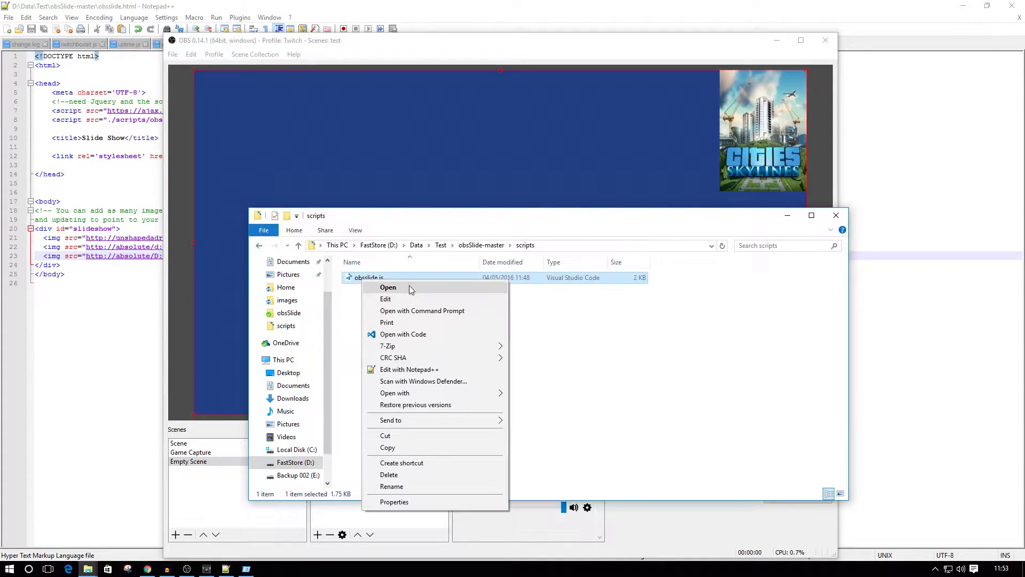
{"action": "left_click", "coordinate": [437, 369]}
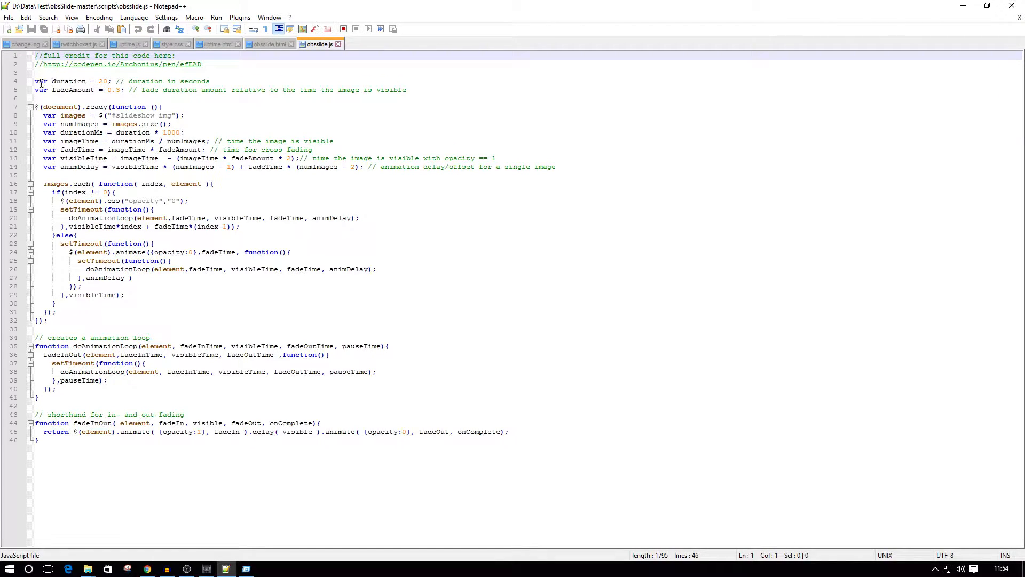
Set the duration variable on line 4 of obsslide.js to 10 seconds and save the file.
{"action": "left_click_drag", "start_coordinate": [35, 81], "coordinate": [210, 82]}
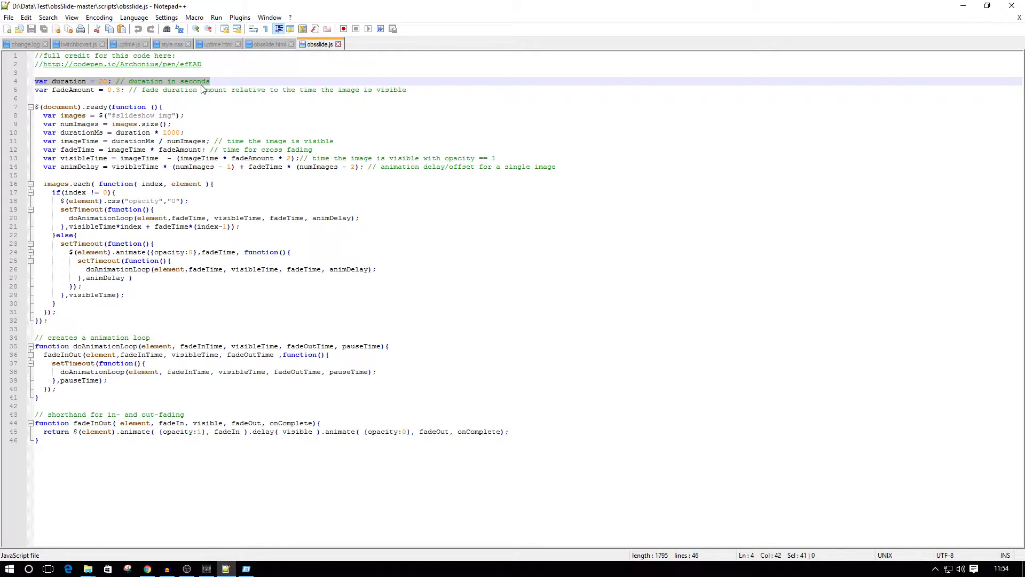
{"action": "left_click", "coordinate": [103, 81]}
{"action": "key", "text": "BackSpace"}
{"action": "type", "text": "1"}
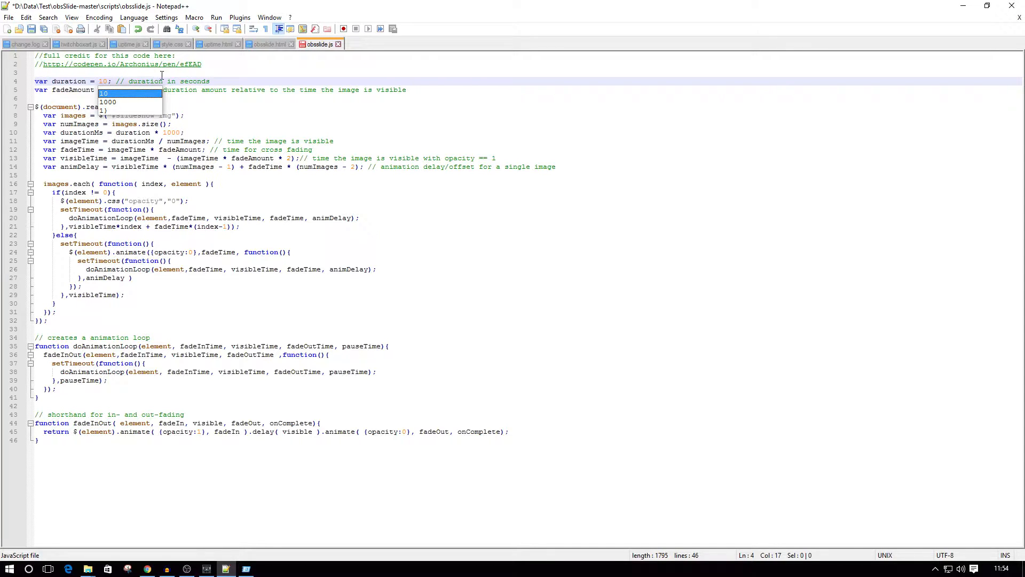
{"action": "left_click", "coordinate": [8, 17]}
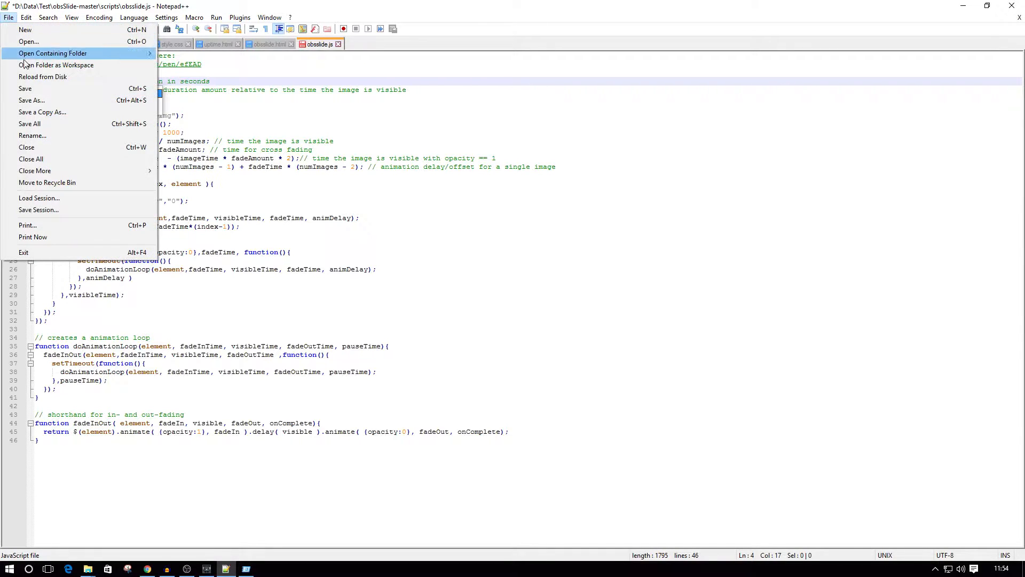
{"action": "left_click", "coordinate": [23, 89]}
Switch back to OBS and make the Slide Show source visible to reload it with the edited script.
{"action": "left_click", "coordinate": [187, 569]}
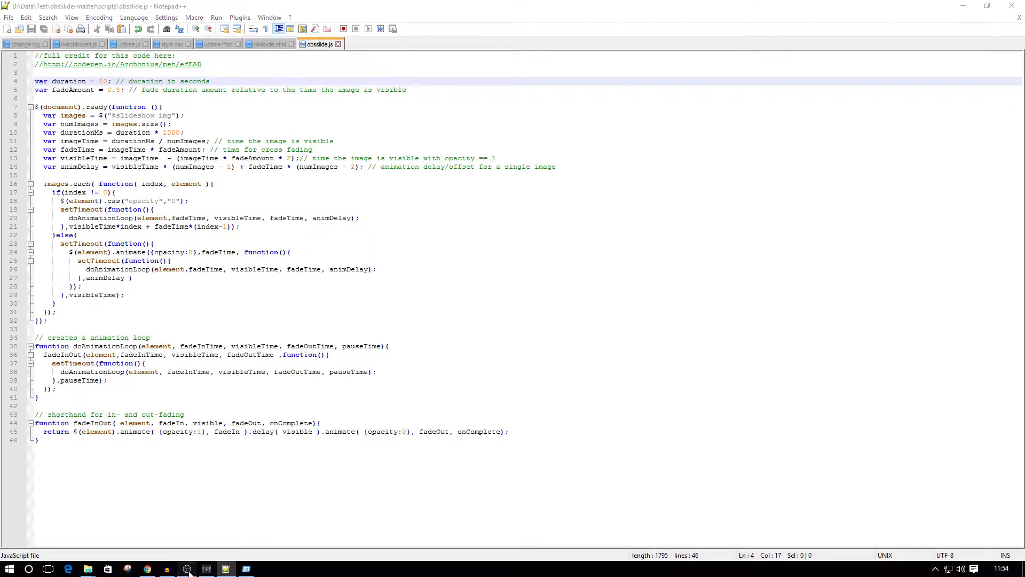
{"action": "left_click", "coordinate": [318, 444]}
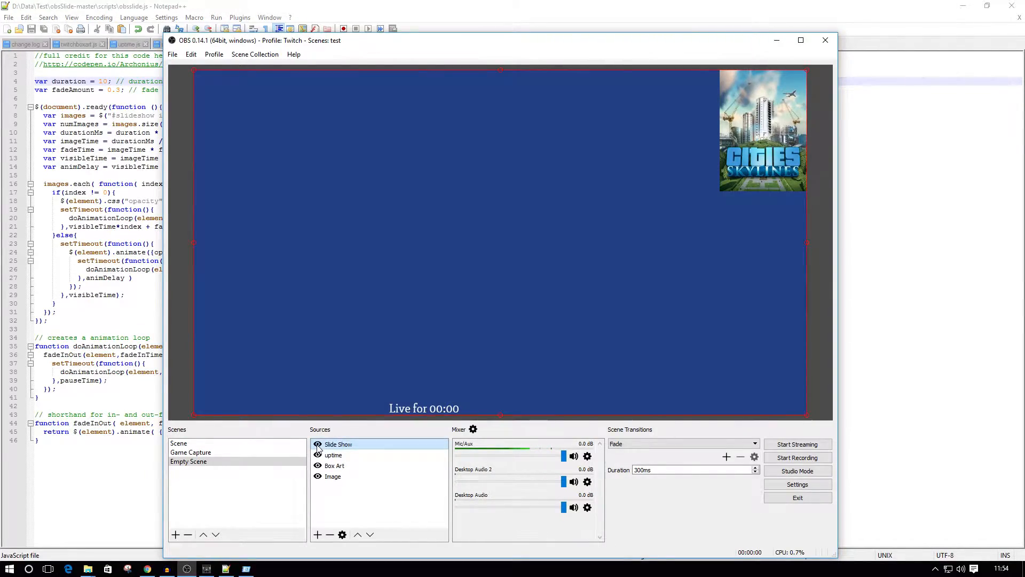